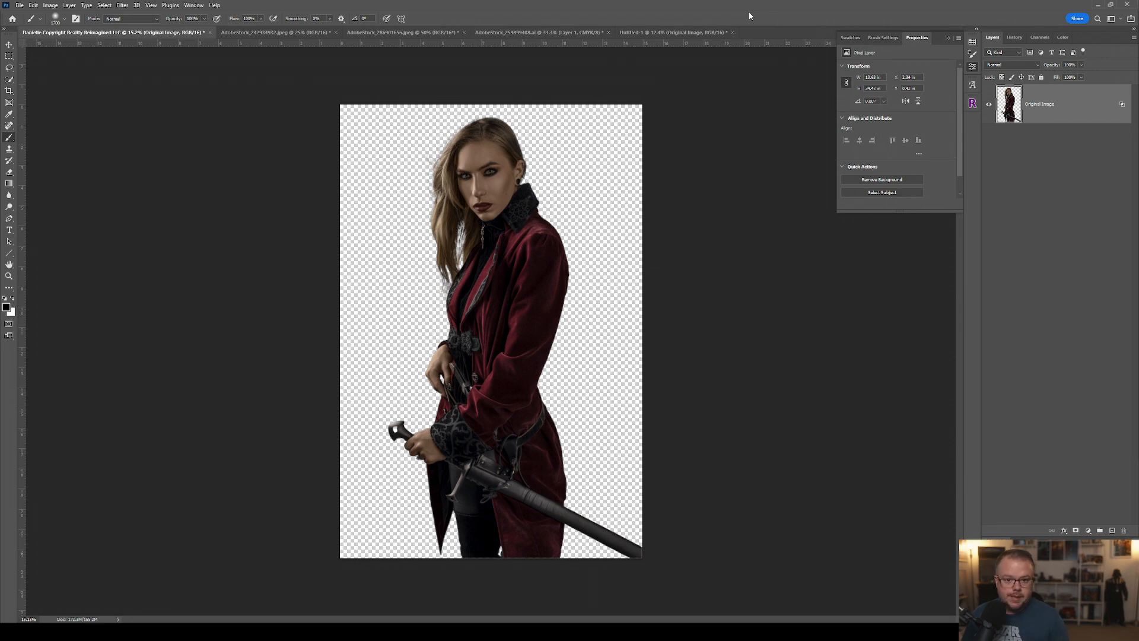
# Copy the blue grunge texture into the portrait document as a new layer over the cut-out subject
pyautogui.click(276, 32)
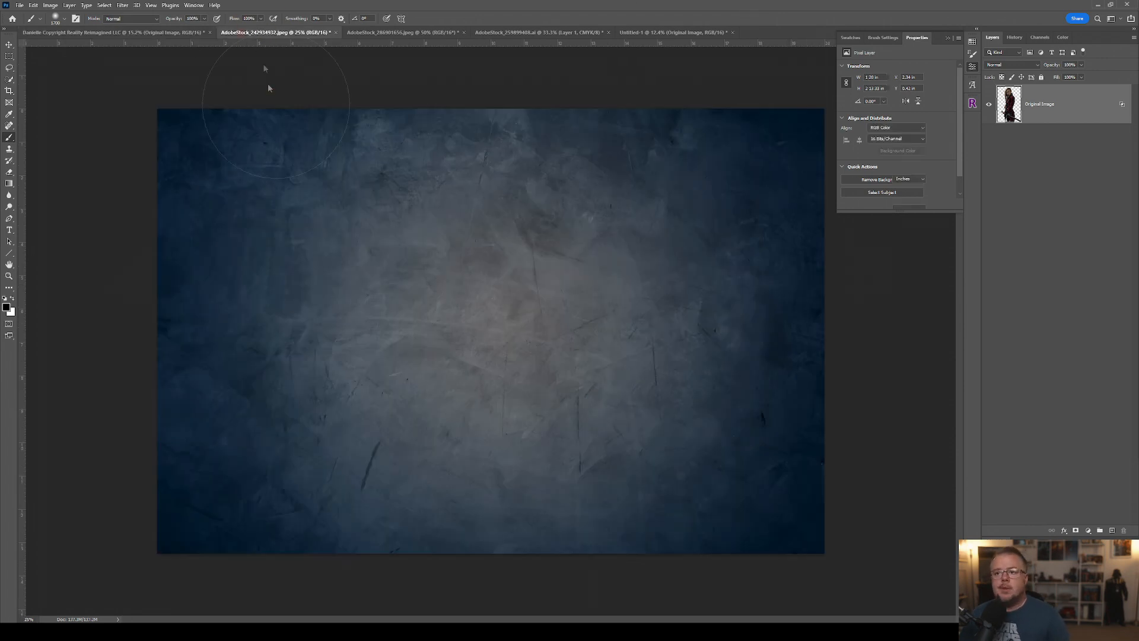
pyautogui.press('v')
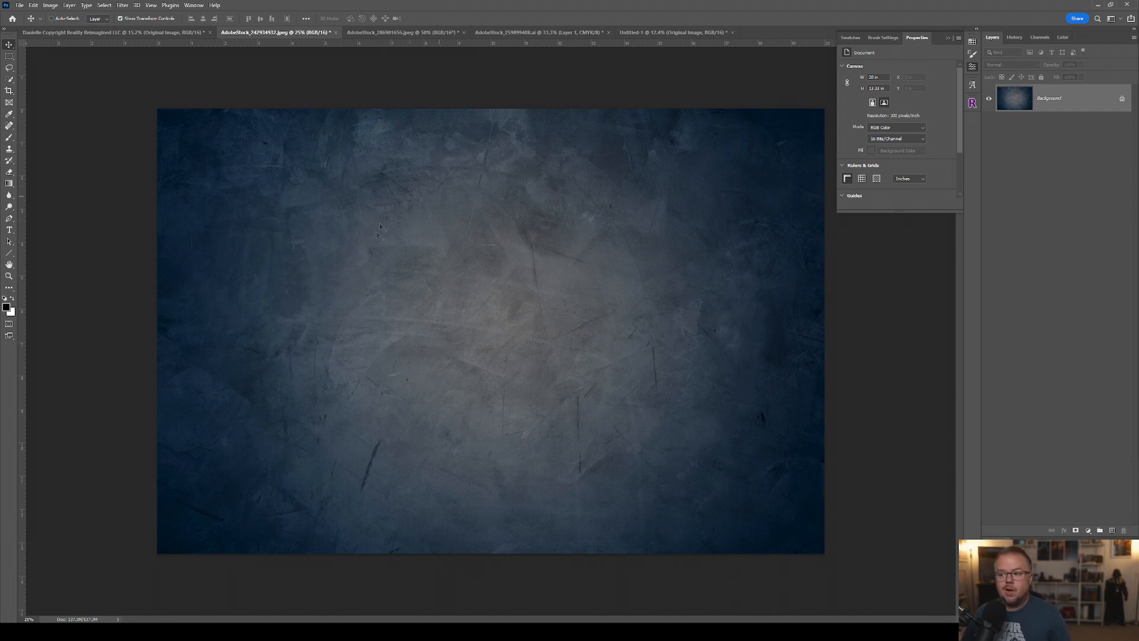
pyautogui.click(70, 33)
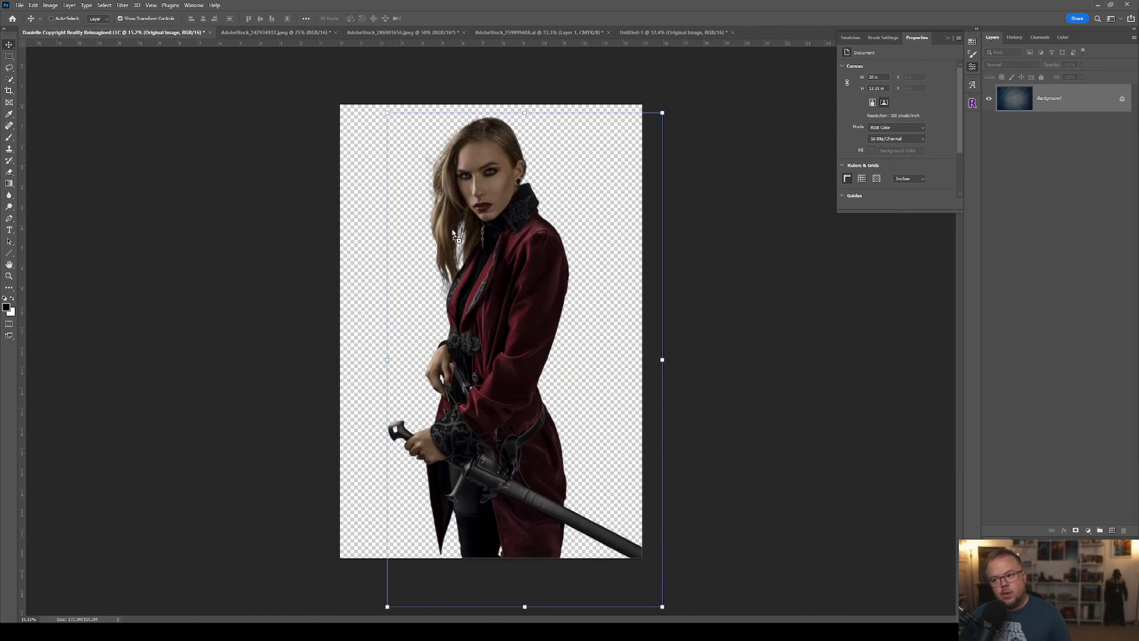
pyautogui.moveTo(349, 129); pyautogui.dragTo(428, 208)
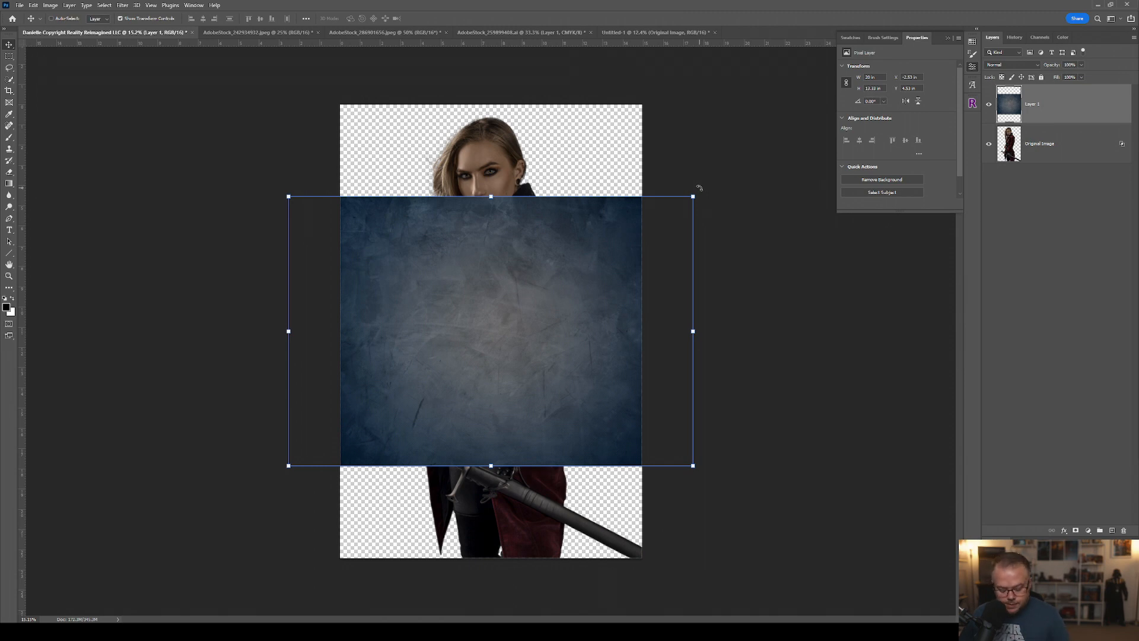
# Rotate the blue texture -90°, scale it to about 117% to cover the canvas, and place its layer beneath the subject
pyautogui.moveTo(699, 188); pyautogui.dragTo(382, 145)
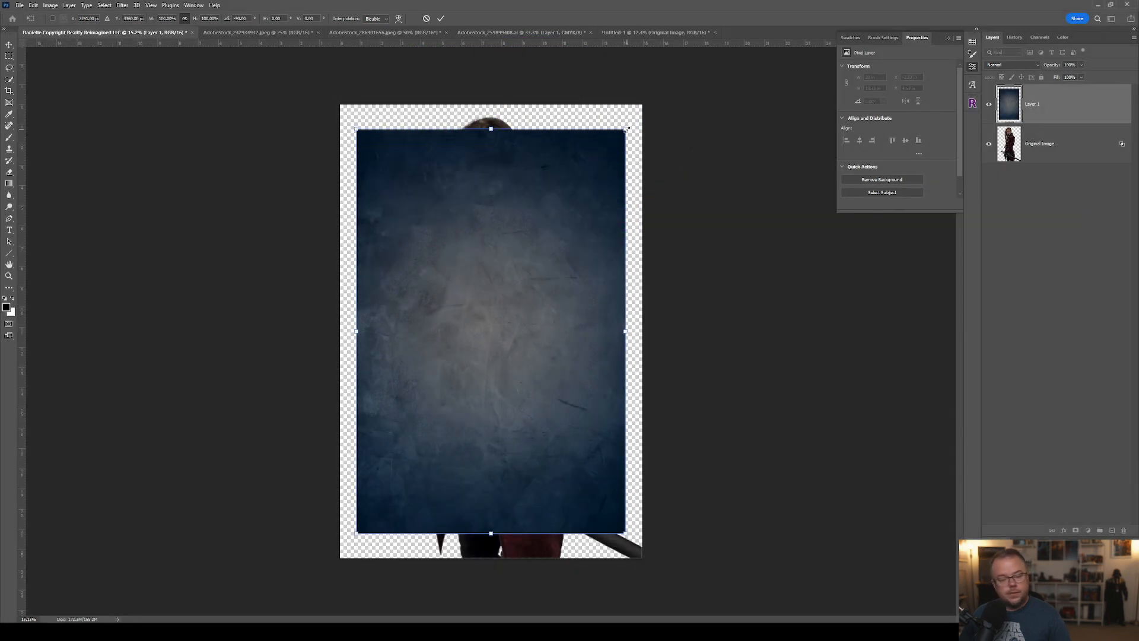
pyautogui.moveTo(628, 127); pyautogui.dragTo(666, 104)
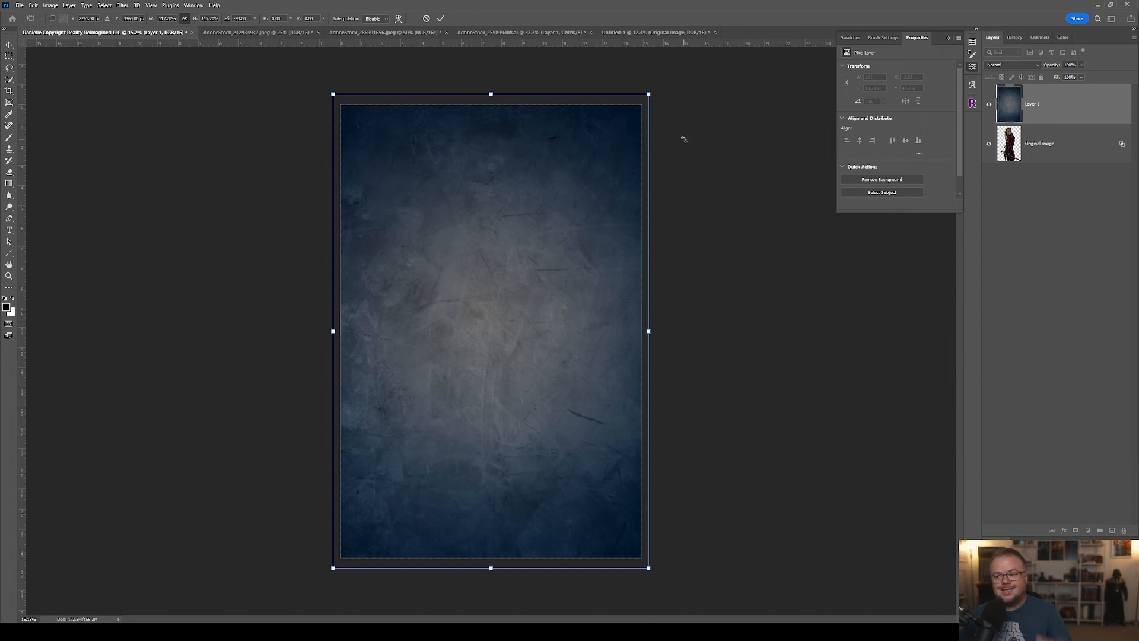
pyautogui.press('Return')
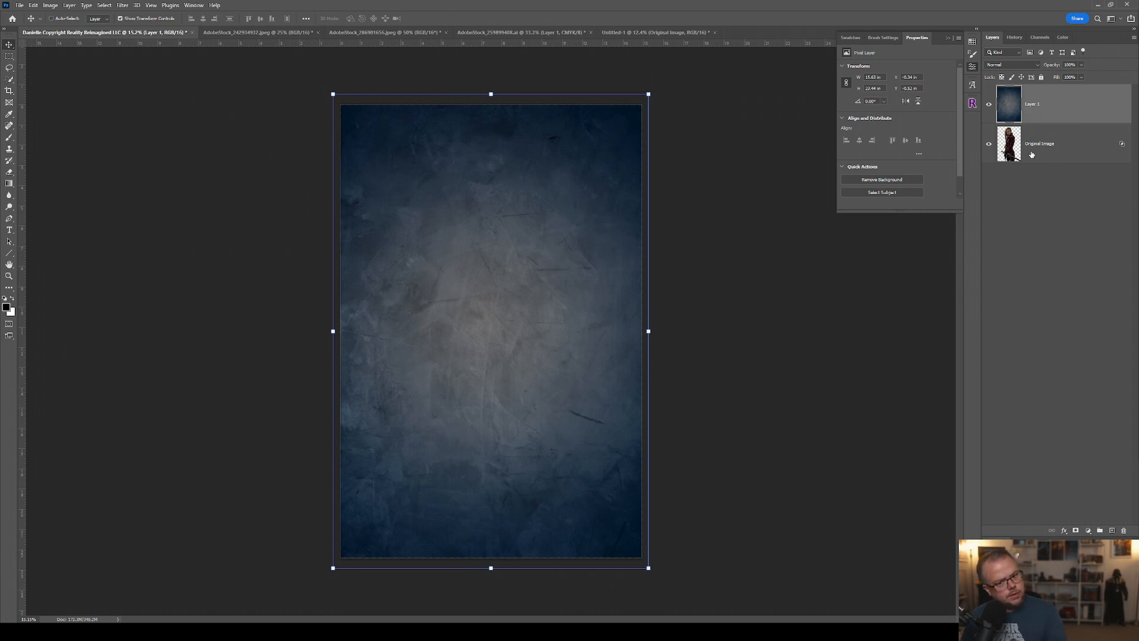
pyautogui.moveTo(1081, 117); pyautogui.dragTo(1070, 161)
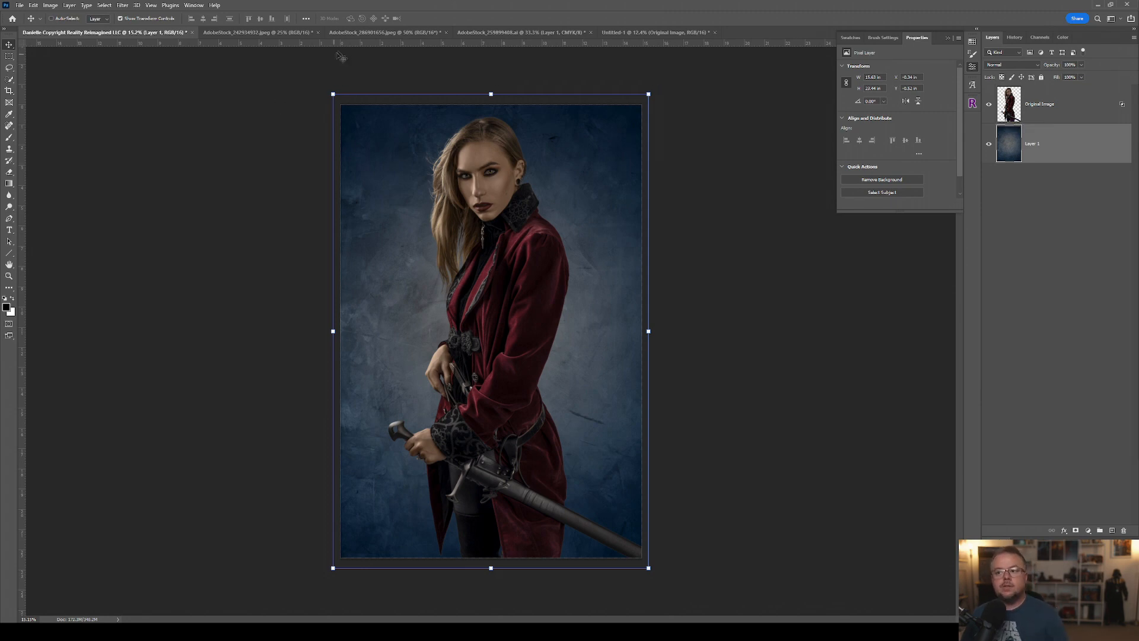
# Copy the golden-brown grunge texture into the portrait document, between the subject and the blue texture layer
pyautogui.click(344, 36)
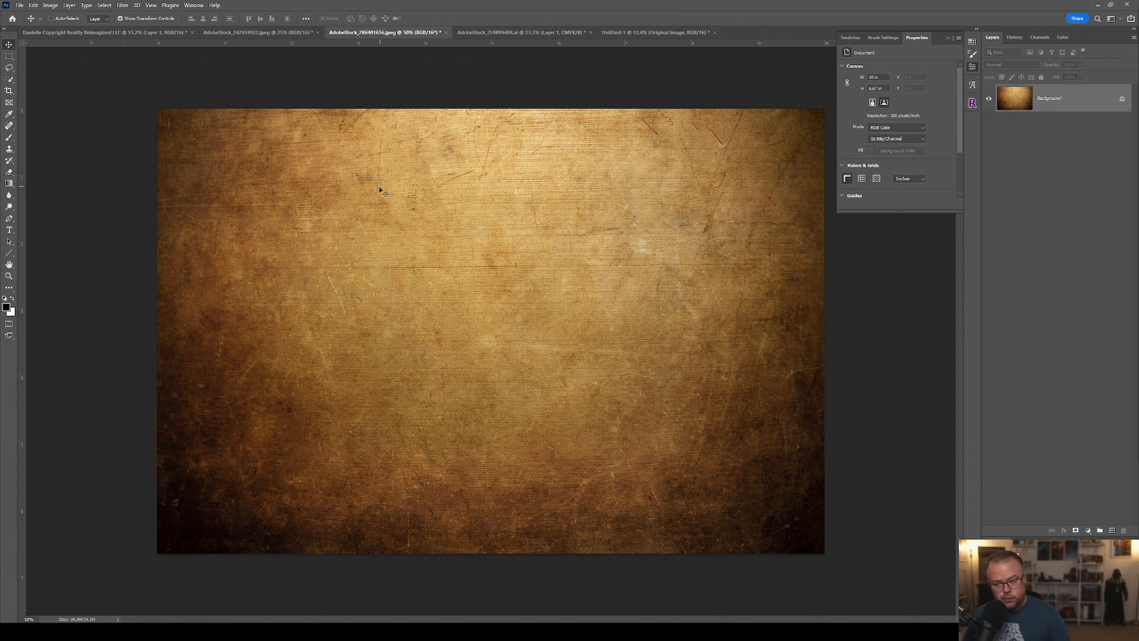
pyautogui.click(67, 32)
pyautogui.moveTo(67, 32); pyautogui.dragTo(495, 302)
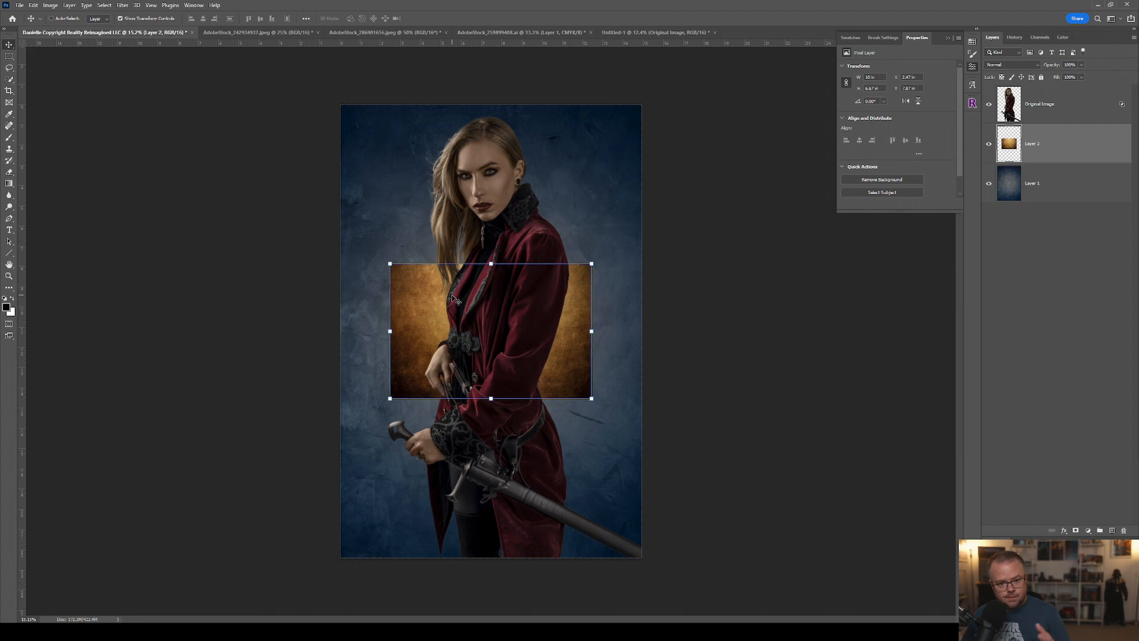
# Rotate the gold texture -90° and scale it to about 233% so it covers the whole canvas
pyautogui.moveTo(385, 257); pyautogui.dragTo(395, 444)
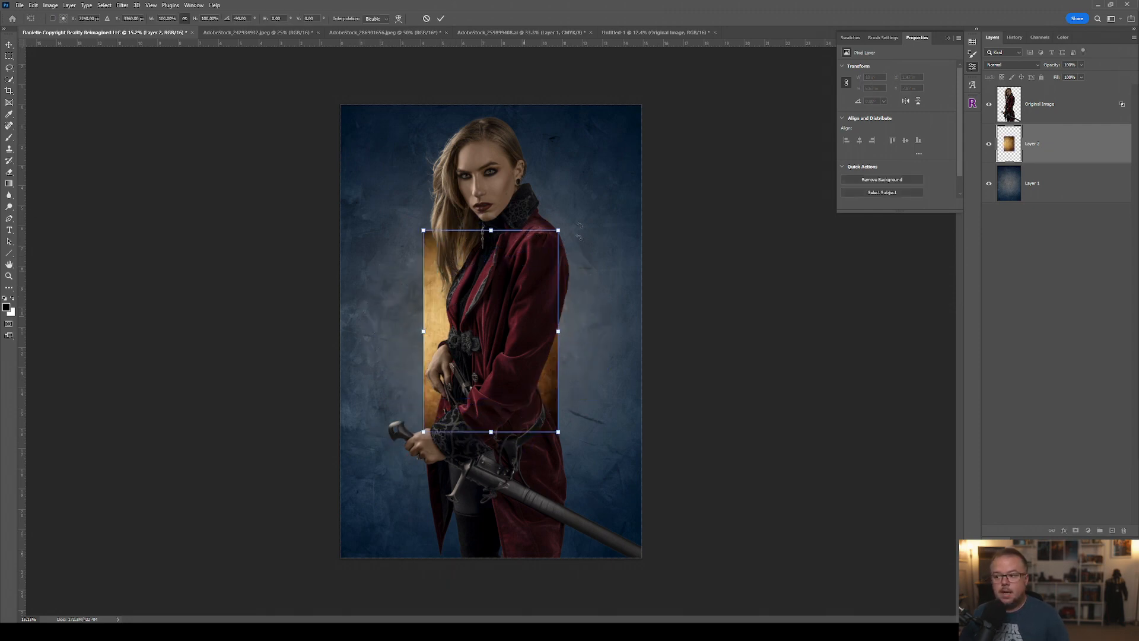
pyautogui.moveTo(560, 231); pyautogui.dragTo(692, 123)
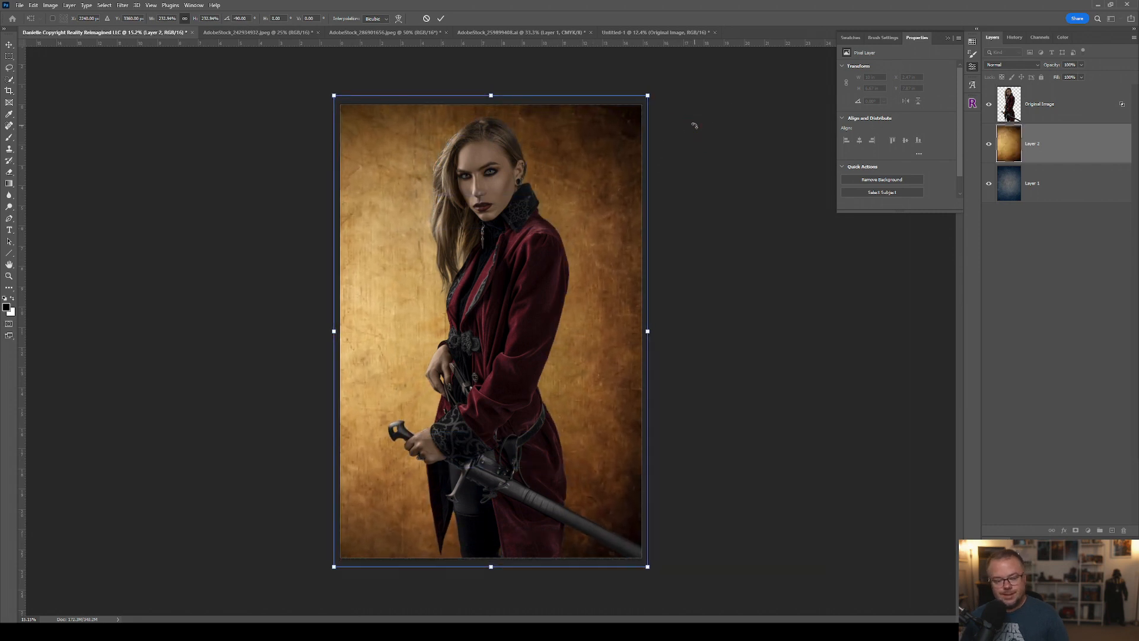
pyautogui.press('Return')
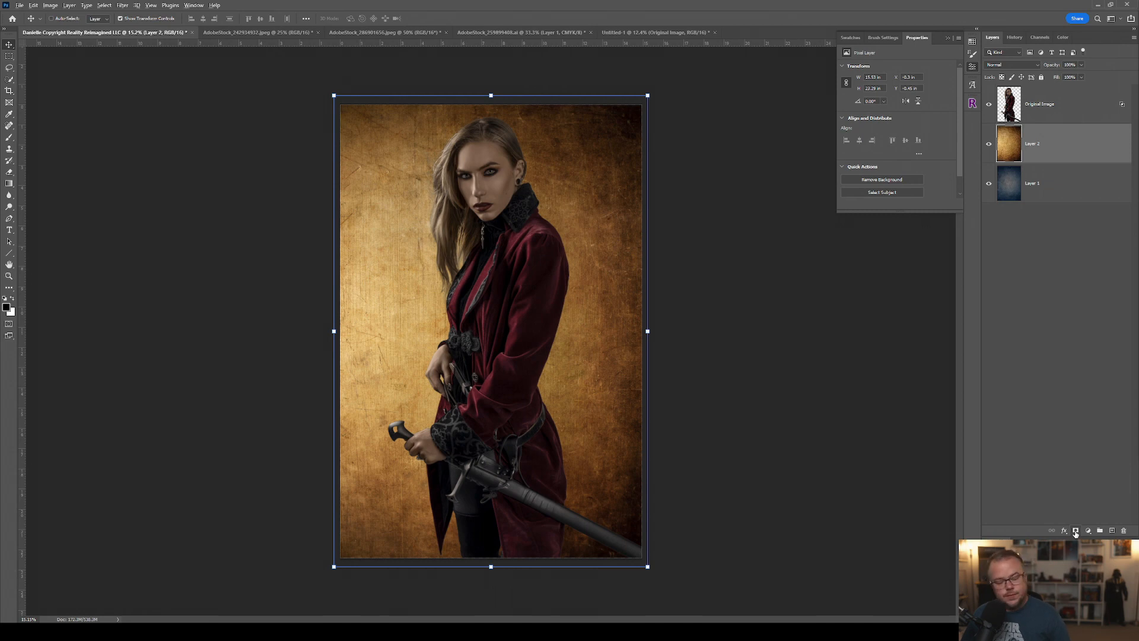
# Add a black layer mask to the gold texture layer and choose the RR Haze 5 brush
pyautogui.keyDown('alt'); pyautogui.click(1076, 531); pyautogui.keyUp('alt')
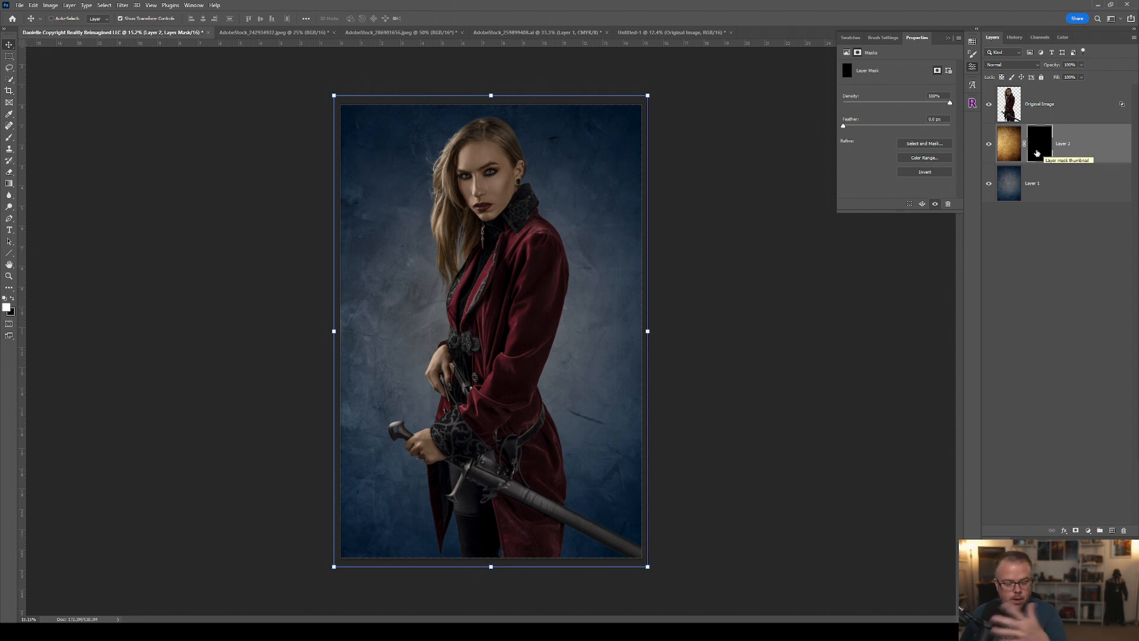
pyautogui.press('b')
pyautogui.click(63, 18)
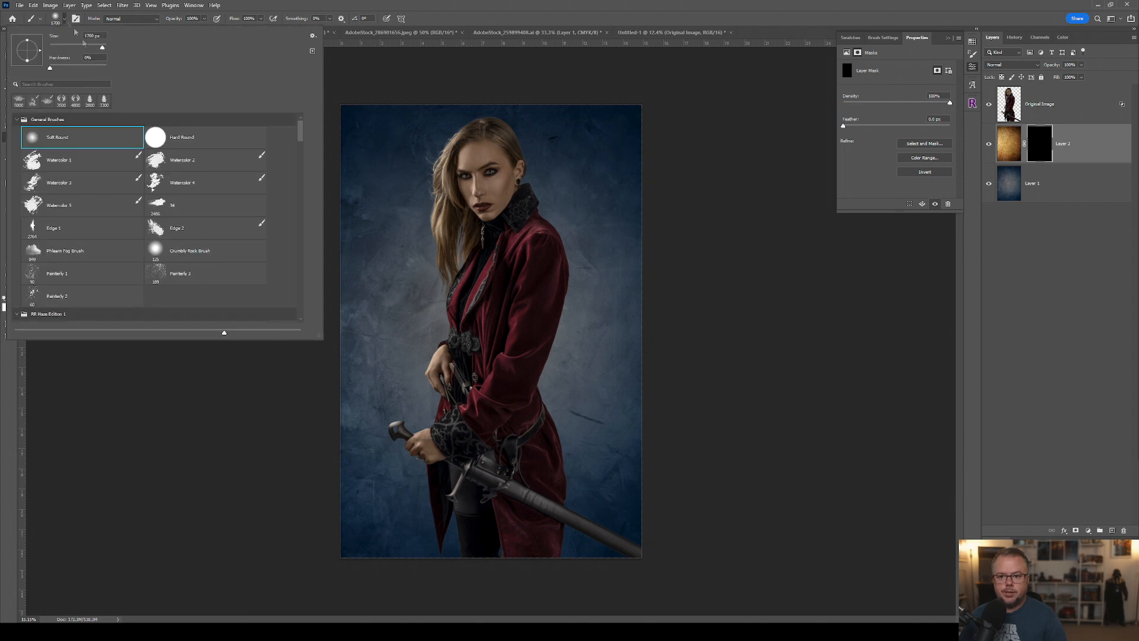
pyautogui.moveTo(302, 125); pyautogui.dragTo(307, 148)
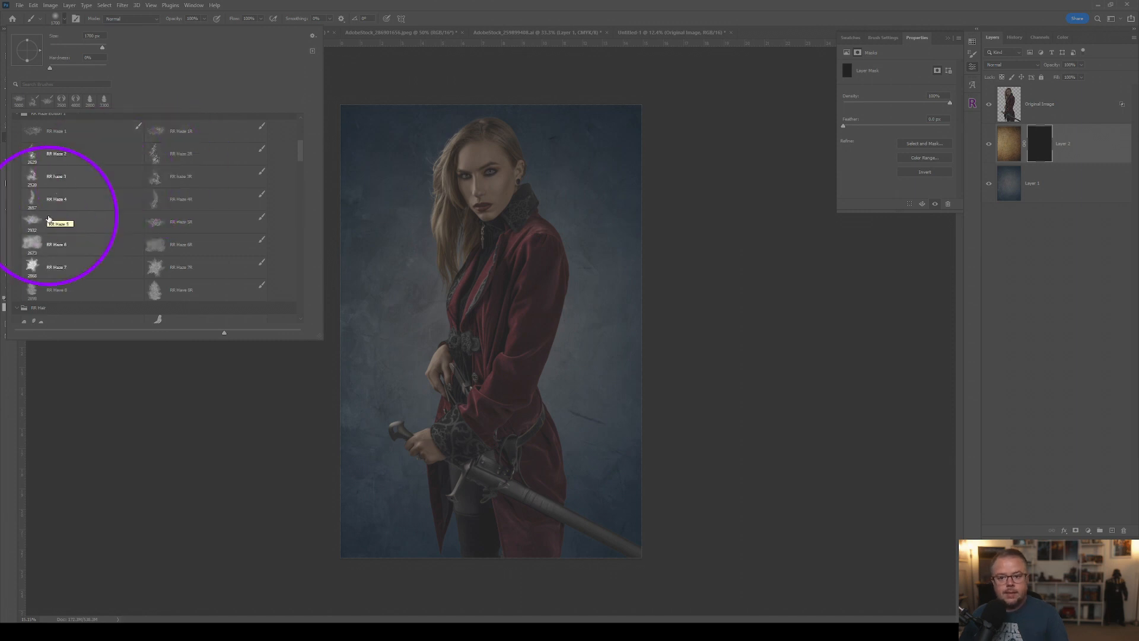
pyautogui.click(49, 221)
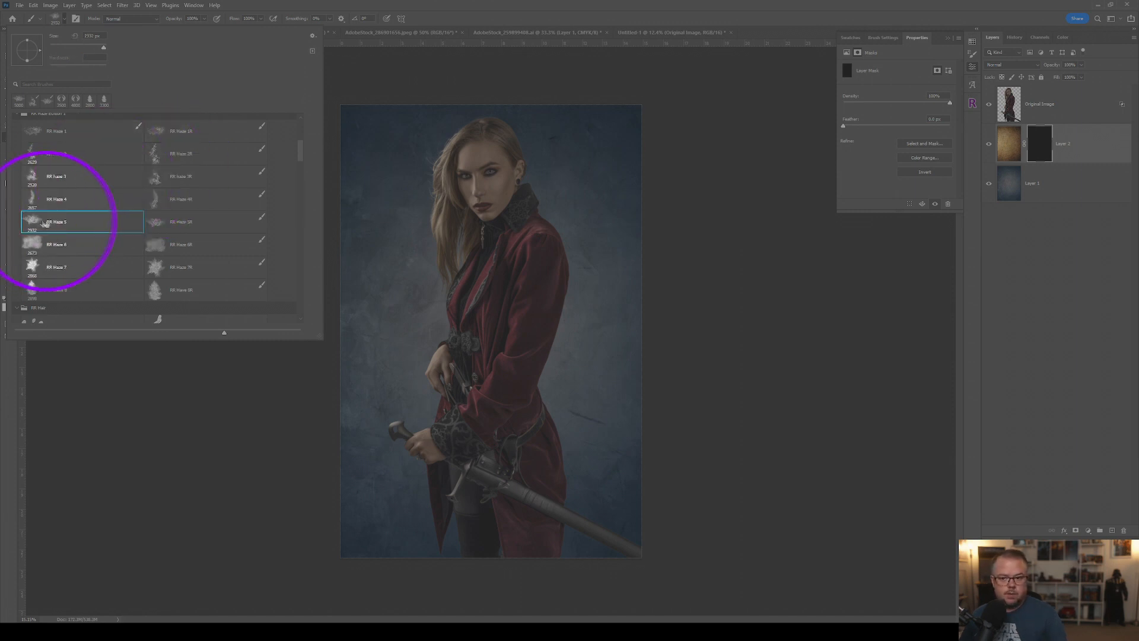
pyautogui.click(460, 13)
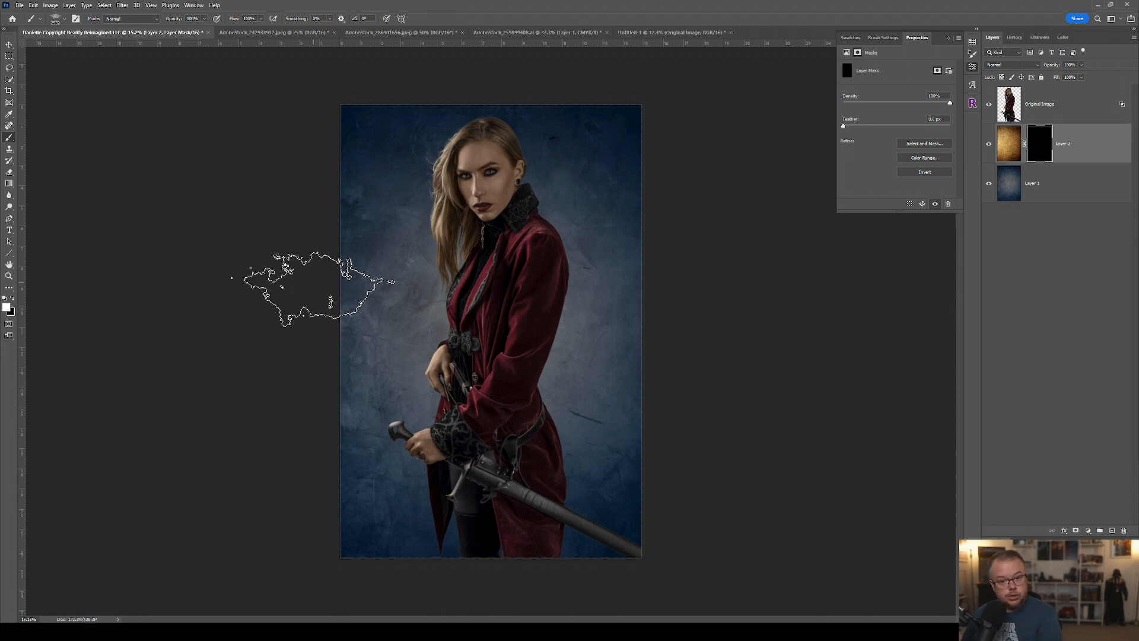
# Turn the haze brush tip upright to a 90° angle and enlarge the brush
pyautogui.hotkey('shift', 'Left')
pyautogui.hotkey('shift', 'Left')
pyautogui.hotkey('shift', 'Left')
pyautogui.hotkey('shift', 'Left')
pyautogui.hotkey('shift', 'Left')
pyautogui.hotkey('shift', 'Left')
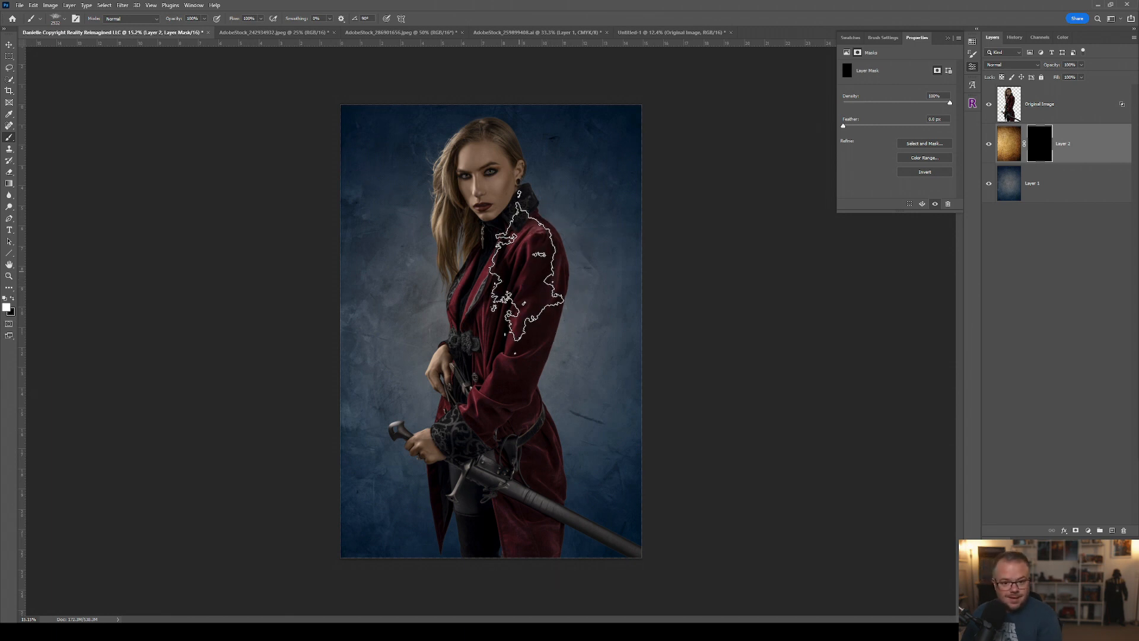
pyautogui.press(']')
pyautogui.press(']')
pyautogui.press(']')
pyautogui.press(']')
pyautogui.press(']')
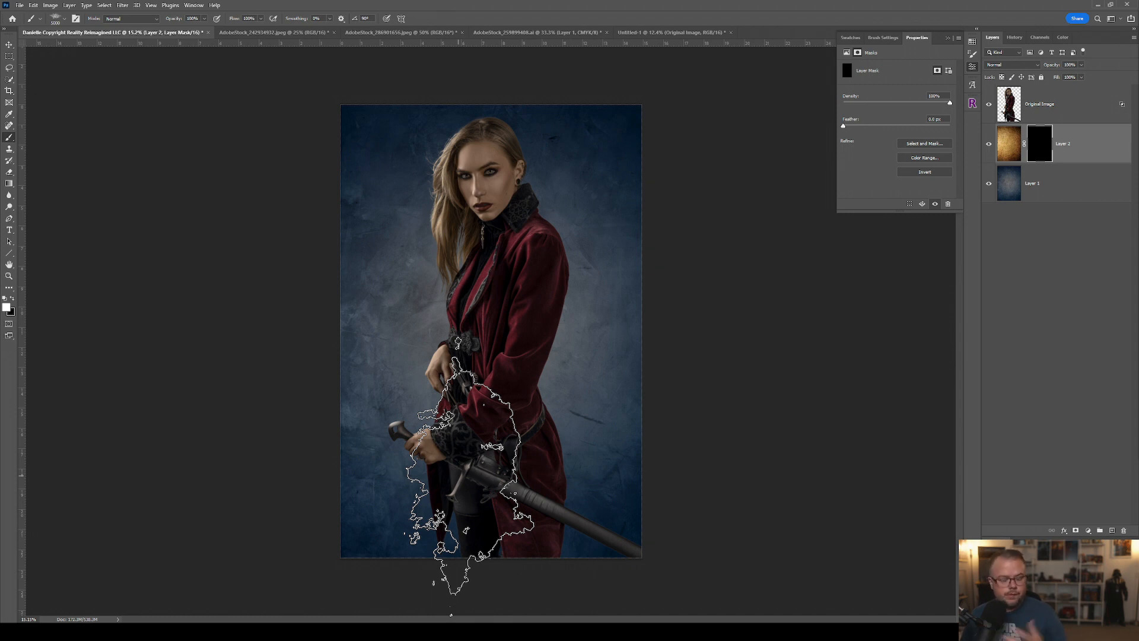
# Dab white haze on the gold layer's mask behind the subject's torso, shoulders and hips to reveal the gold texture
pyautogui.click(464, 468)
pyautogui.click(515, 427)
pyautogui.click(529, 313)
pyautogui.click(458, 304)
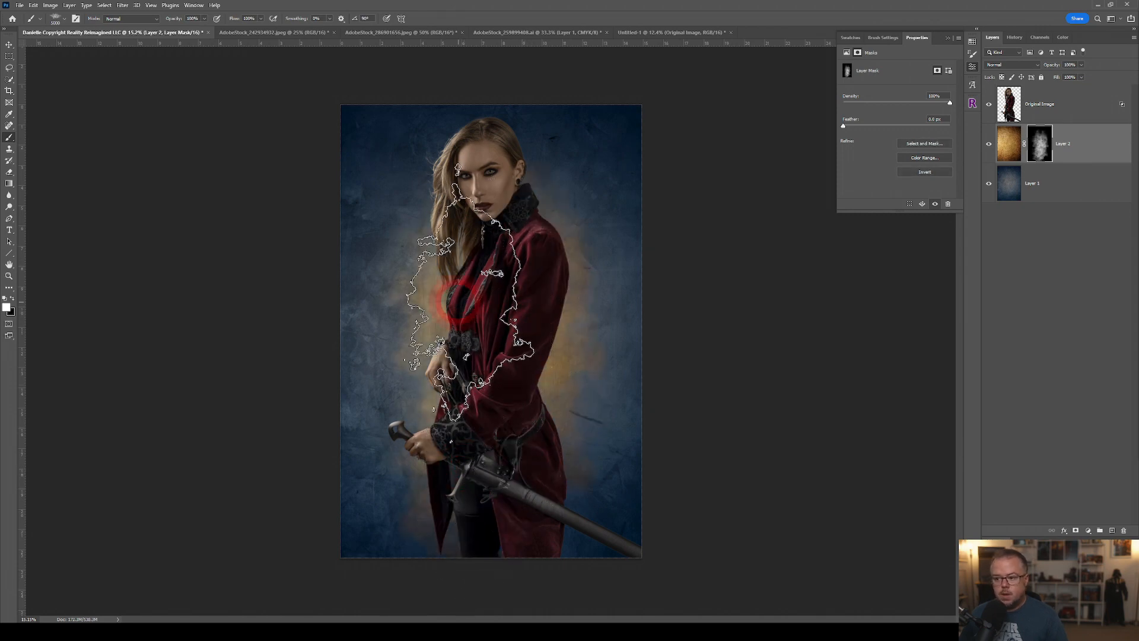
pyautogui.click(476, 254)
pyautogui.click(487, 227)
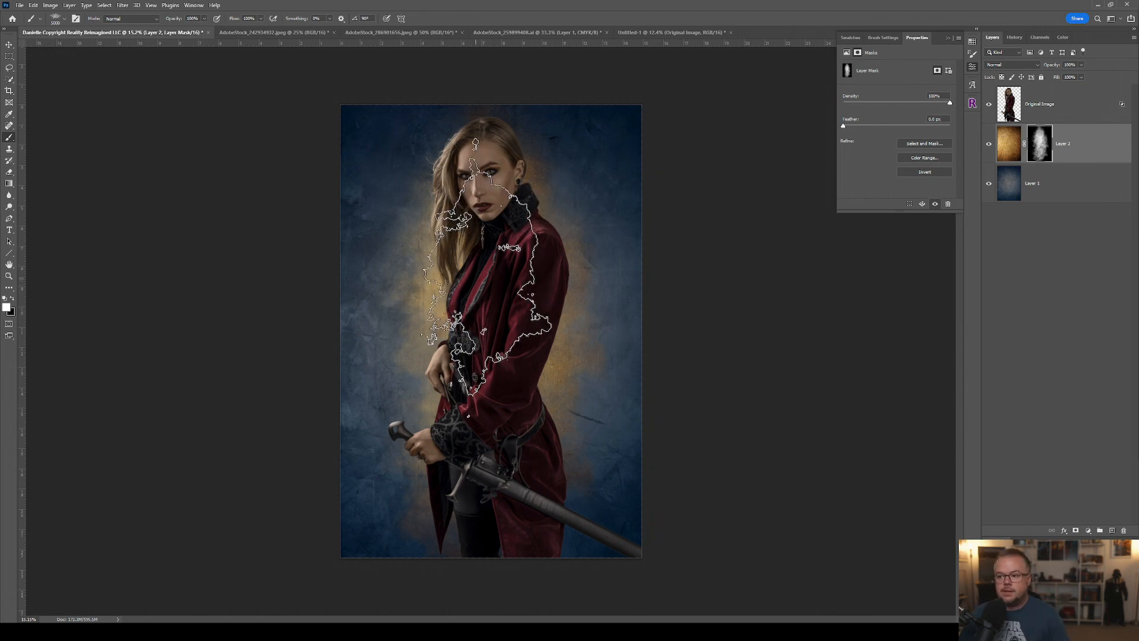
pyautogui.click(479, 273)
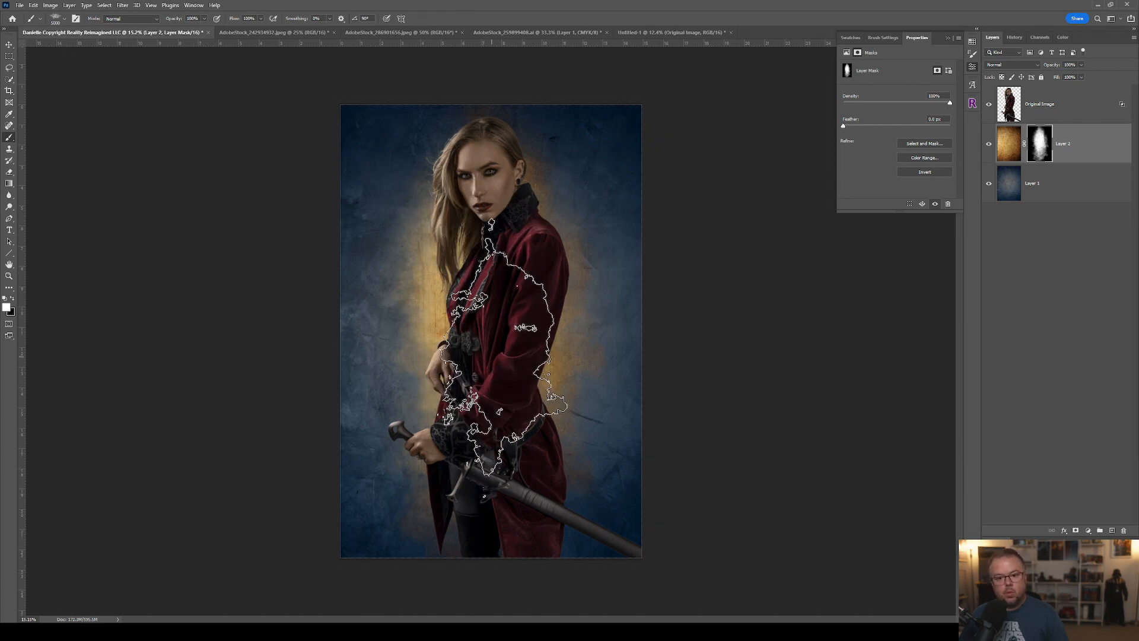
pyautogui.click(493, 394)
pyautogui.moveTo(493, 393)
pyautogui.mouseDown()
pyautogui.moveTo(470, 480)
pyautogui.moveTo(479, 365)
pyautogui.mouseUp()
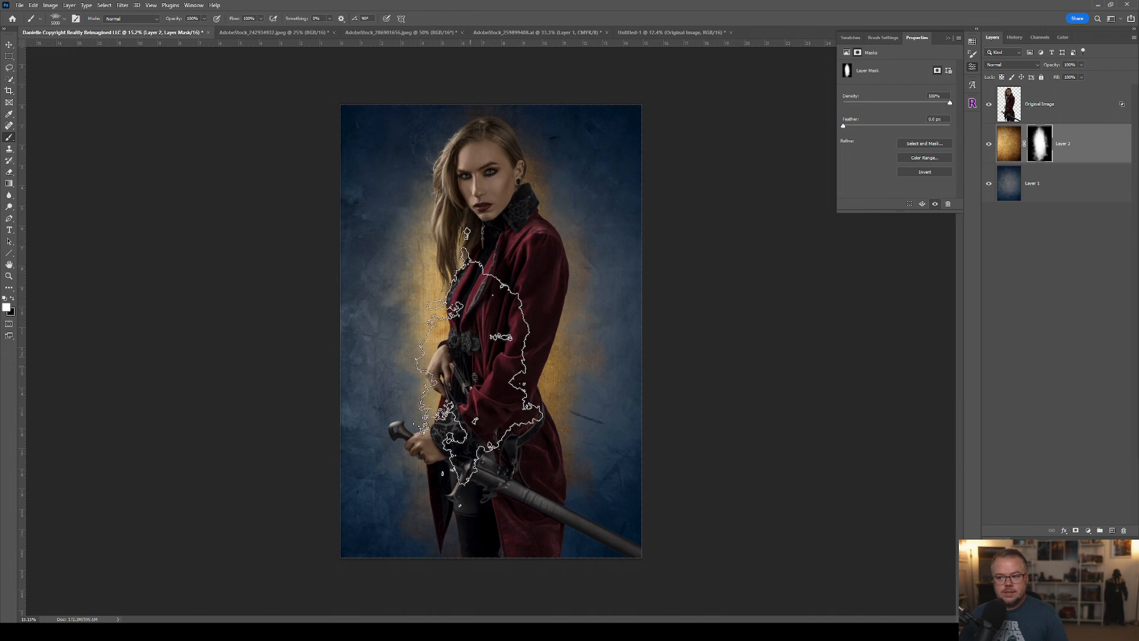
# Shrink the haze brush and dab white on the mask around the figure's hair, back, sword and legs to extend the gold area
pyautogui.press('[')
pyautogui.press('[')
pyautogui.press('[')
pyautogui.press('[')
pyautogui.press('[')
pyautogui.press('[')
pyautogui.press('[')
pyautogui.press('[')
pyautogui.press('[')
pyautogui.press('[')
pyautogui.press('[')
pyautogui.press('[')
pyautogui.press('[')
pyautogui.press('[')
pyautogui.press('[')
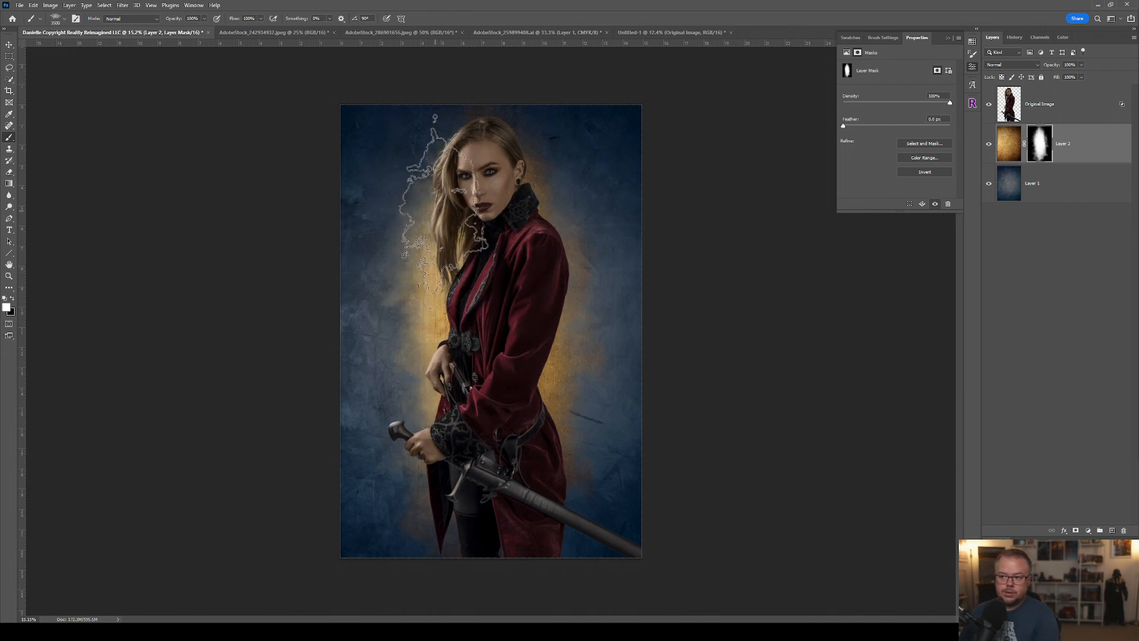
pyautogui.click(424, 302)
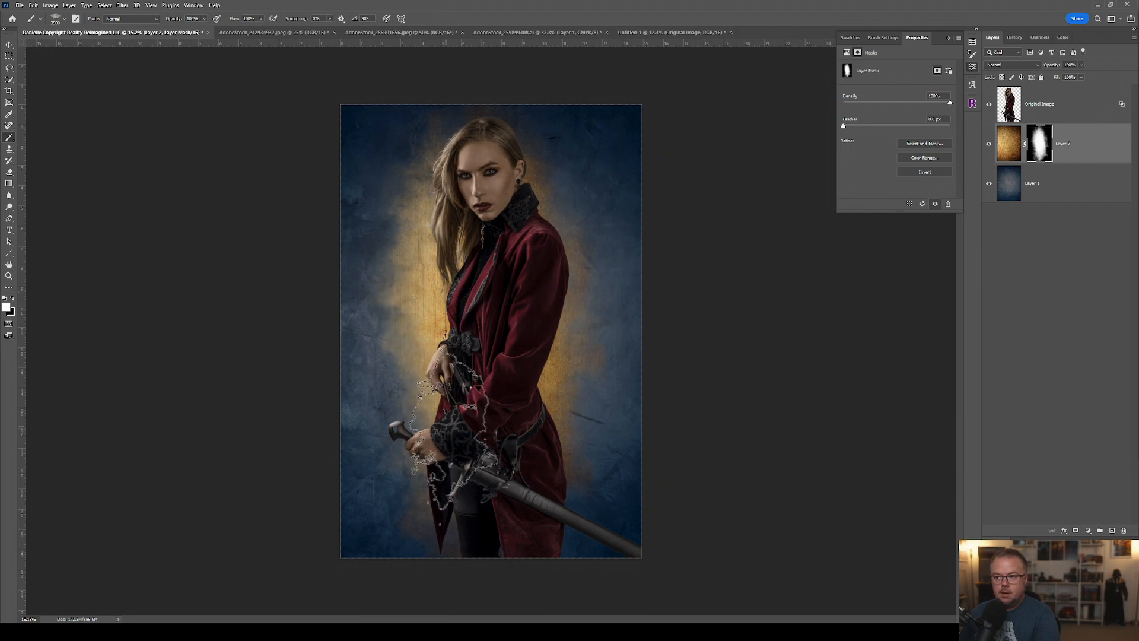
pyautogui.click(437, 442)
pyautogui.click(561, 406)
pyautogui.click(542, 262)
pyautogui.click(529, 216)
pyautogui.click(478, 505)
pyautogui.press('[')
pyautogui.press('[')
pyautogui.click(538, 484)
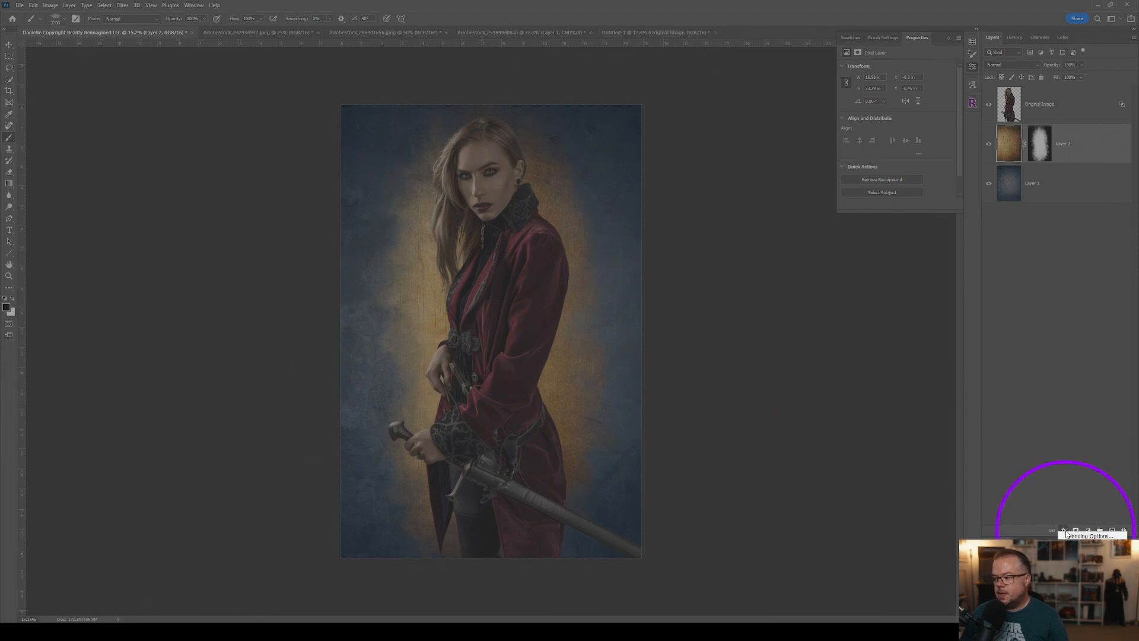
# Give the gold texture layer a black Outer Glow in Normal mode at 100% opacity with a 250 px size
pyautogui.click(1068, 536)
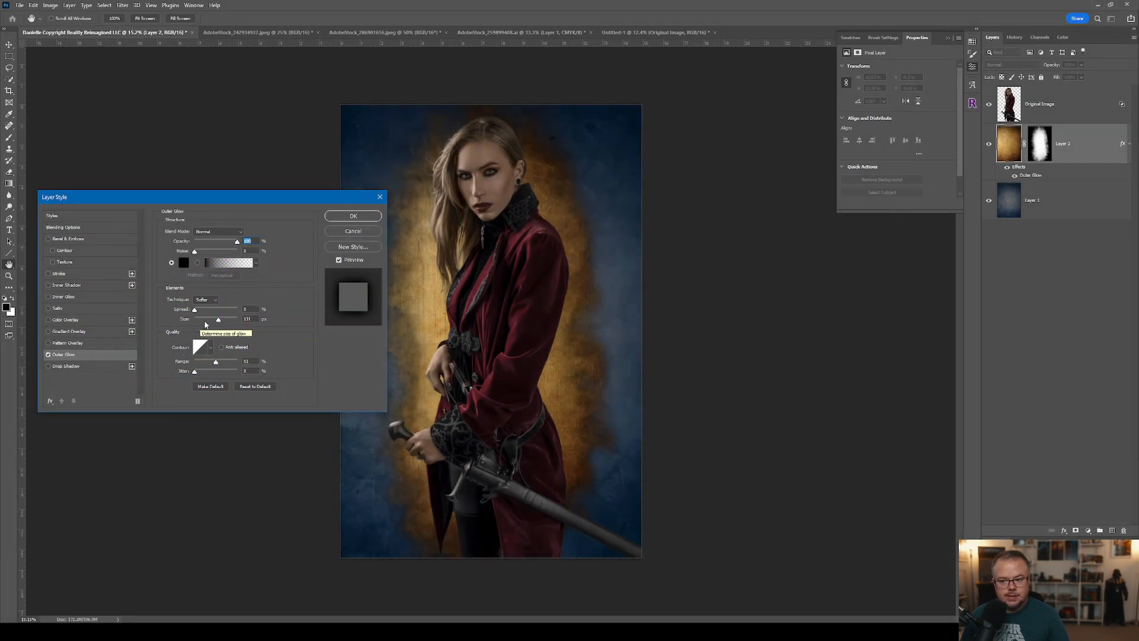
pyautogui.moveTo(218, 320); pyautogui.dragTo(243, 322)
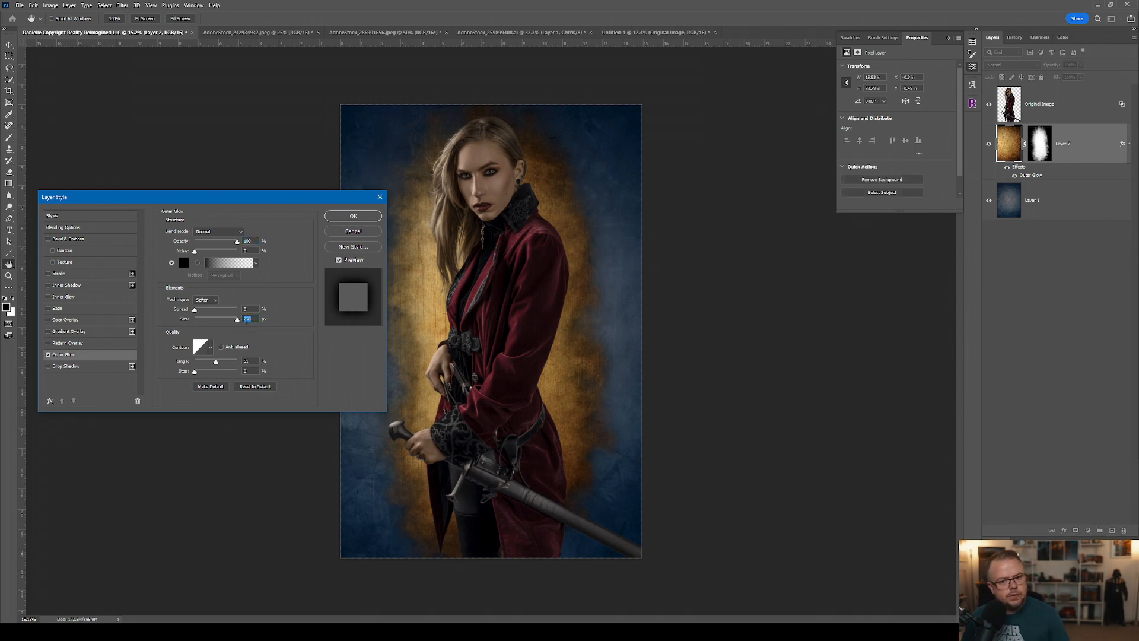
pyautogui.click(351, 216)
pyautogui.press('b')
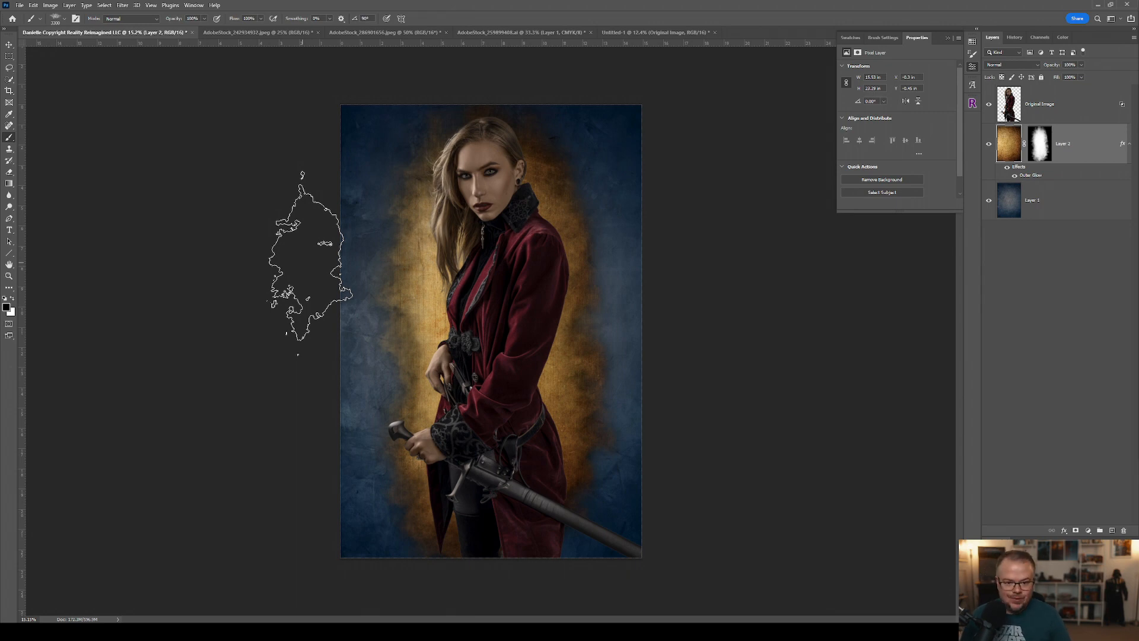
# Target the gold texture layer's mask and open a Levels adjustment for it
pyautogui.click(1040, 144)
pyautogui.press('x')
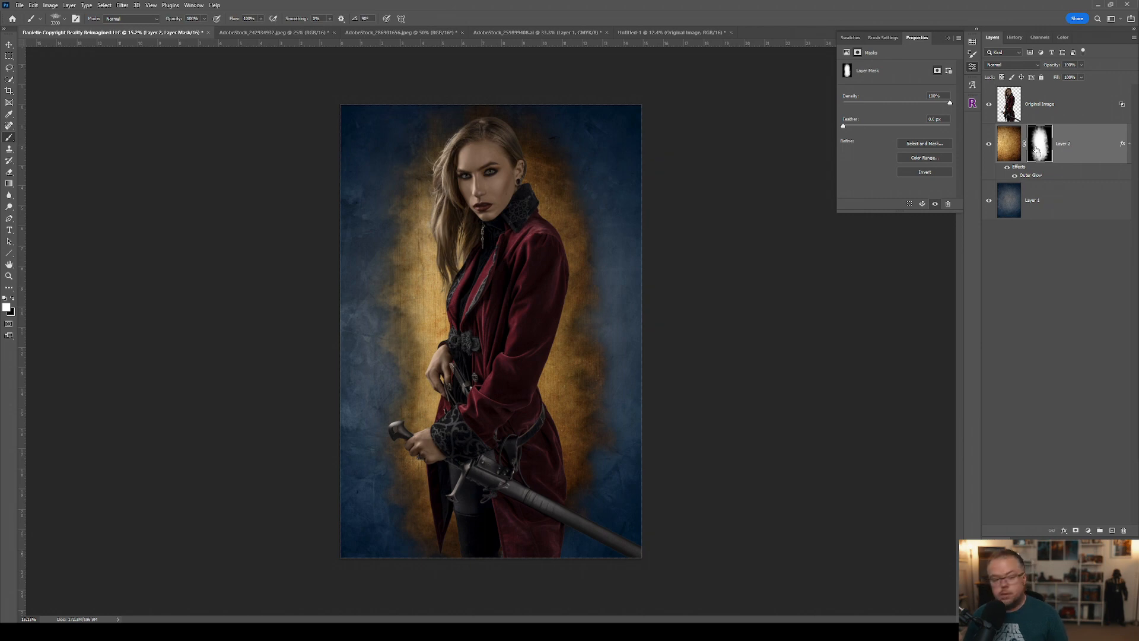
pyautogui.hotkey('ctrl', 'l')
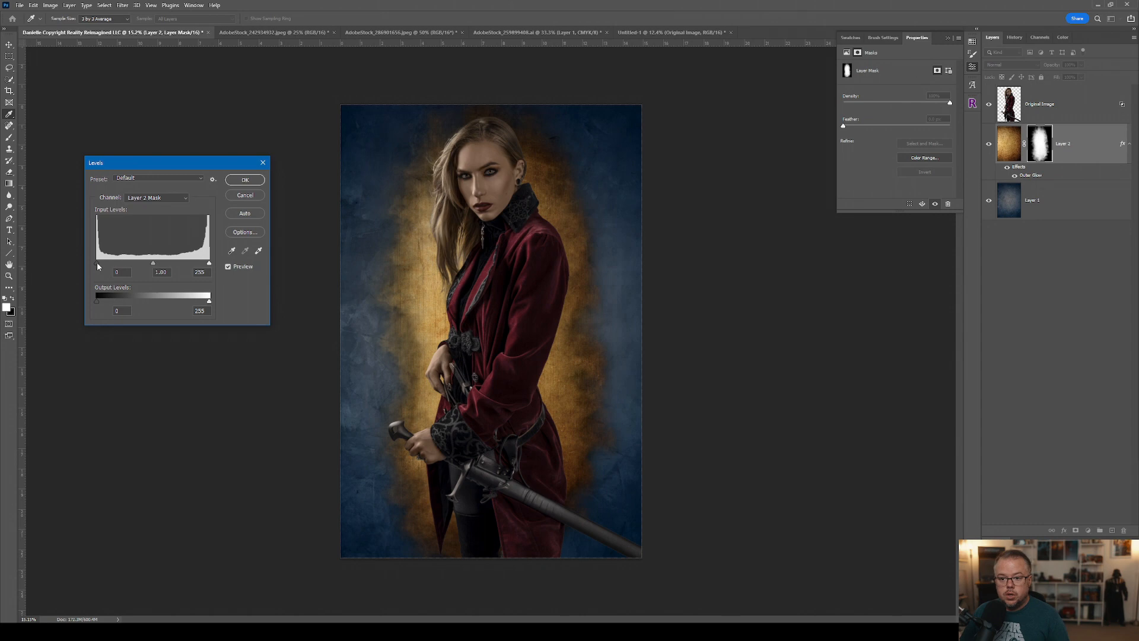
# Try strong black-point and white-point shifts in Levels on the gold mask, moving each one back
pyautogui.moveTo(96, 263); pyautogui.dragTo(137, 265)
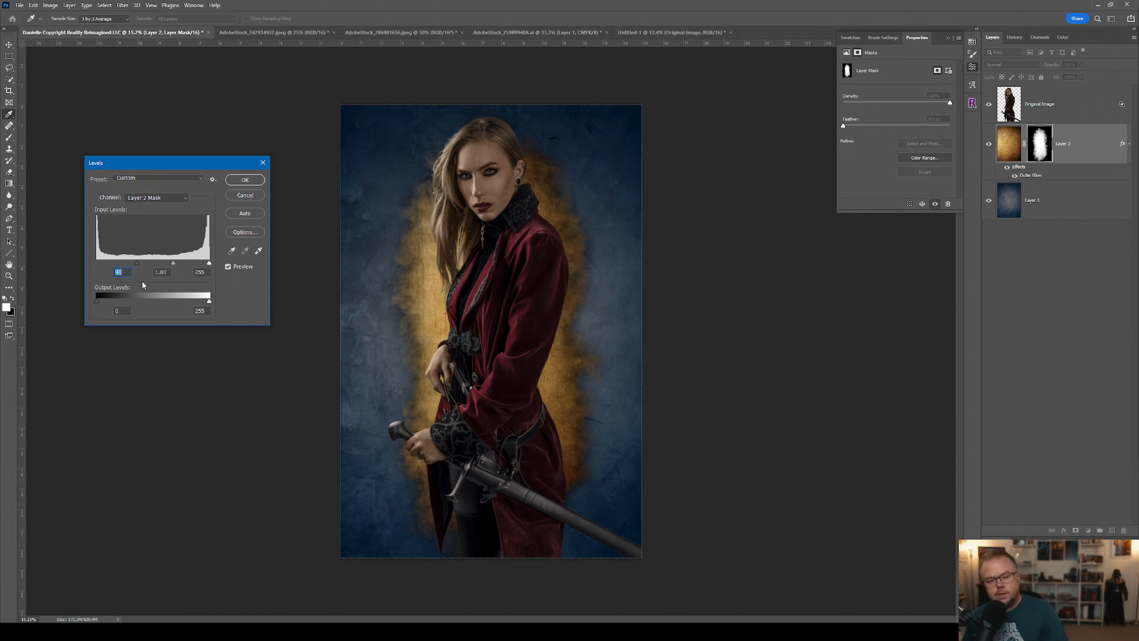
pyautogui.moveTo(136, 263); pyautogui.dragTo(96, 261)
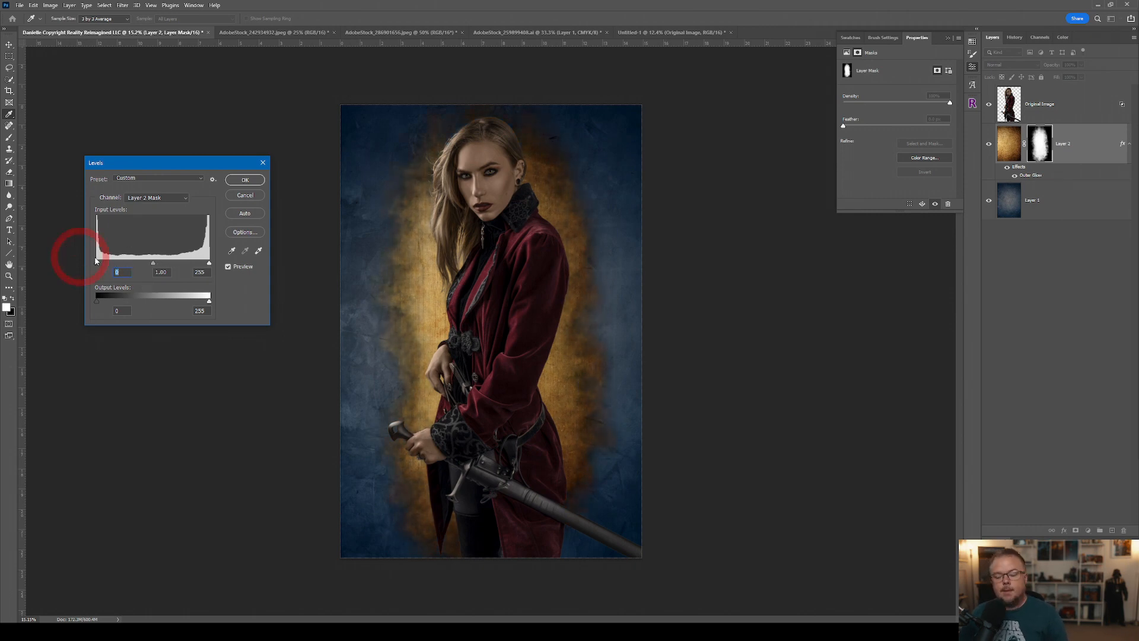
pyautogui.moveTo(209, 263); pyautogui.dragTo(119, 256)
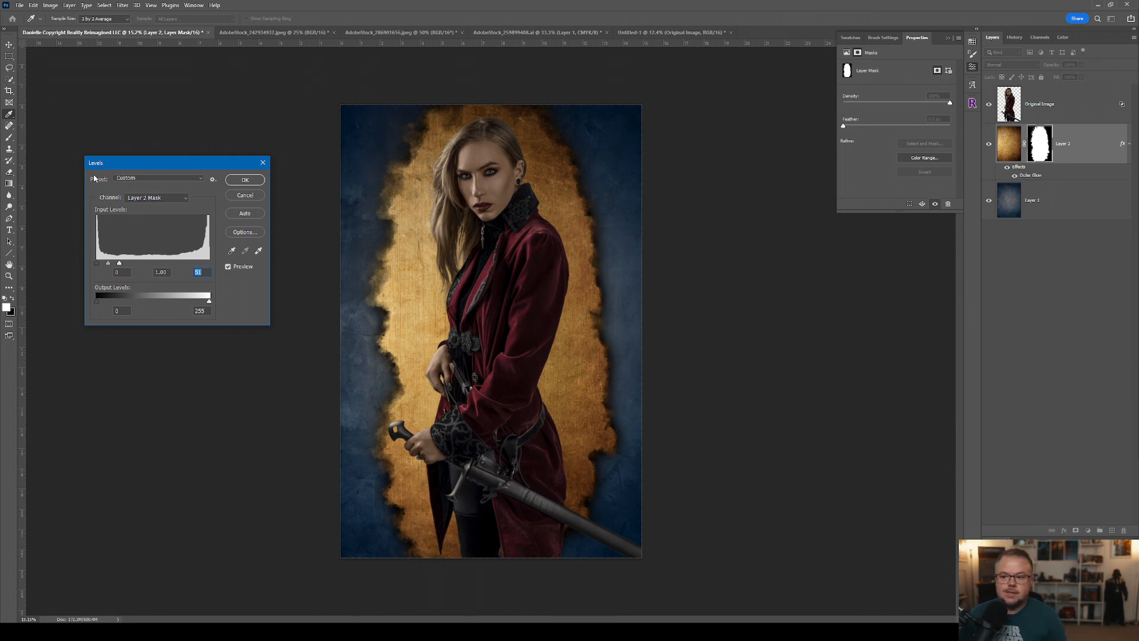
pyautogui.moveTo(119, 263); pyautogui.dragTo(208, 269)
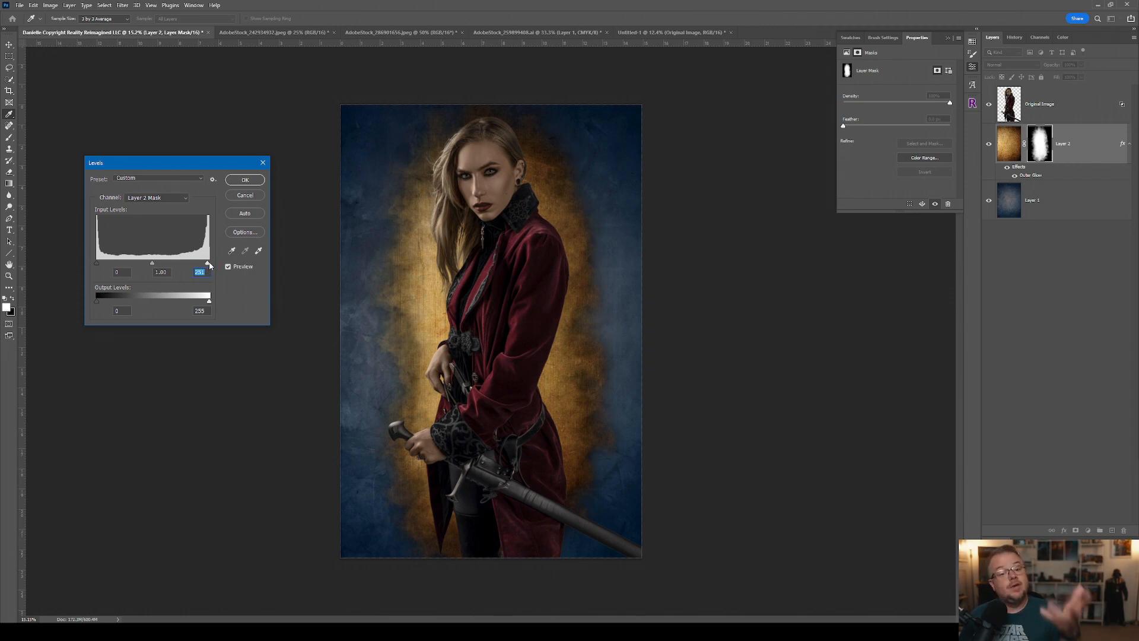
# Set the white input level of the gold layer's mask to 210 and apply the Levels adjustment
pyautogui.moveTo(210, 265); pyautogui.dragTo(190, 264)
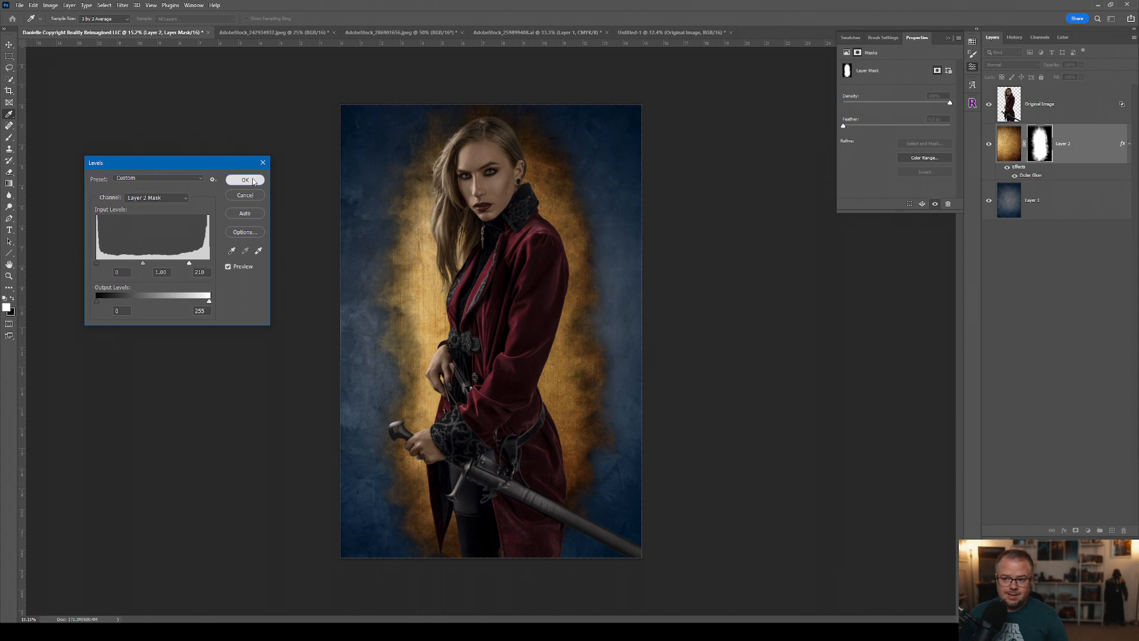
pyautogui.click(245, 180)
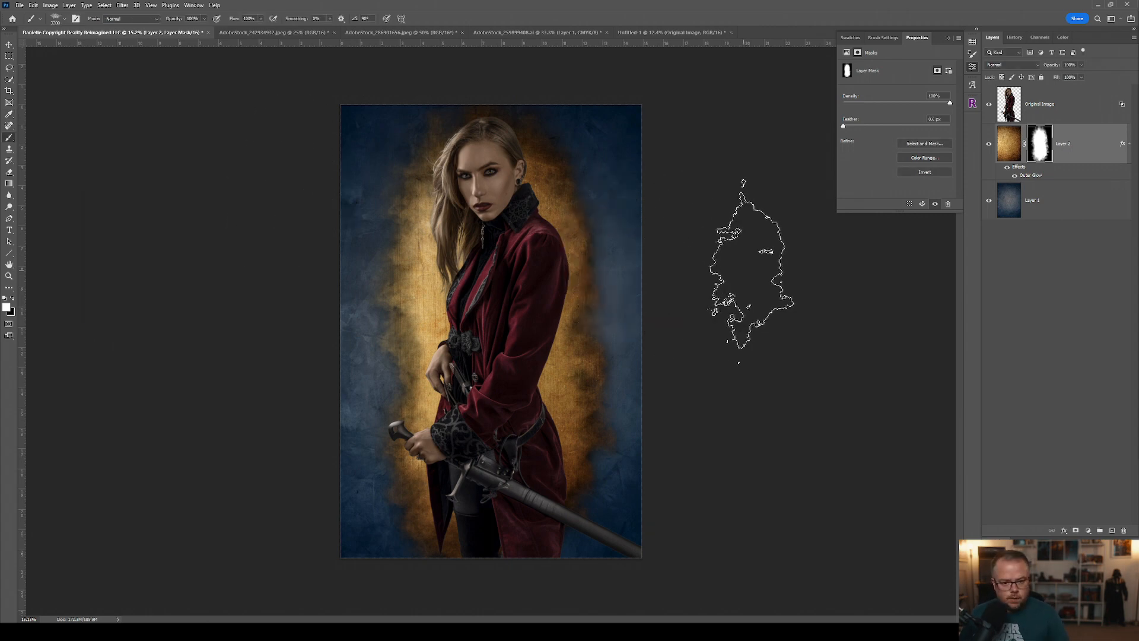
# Switch to the vector artwork document with the geometric moon and eye symbols
pyautogui.click(490, 32)
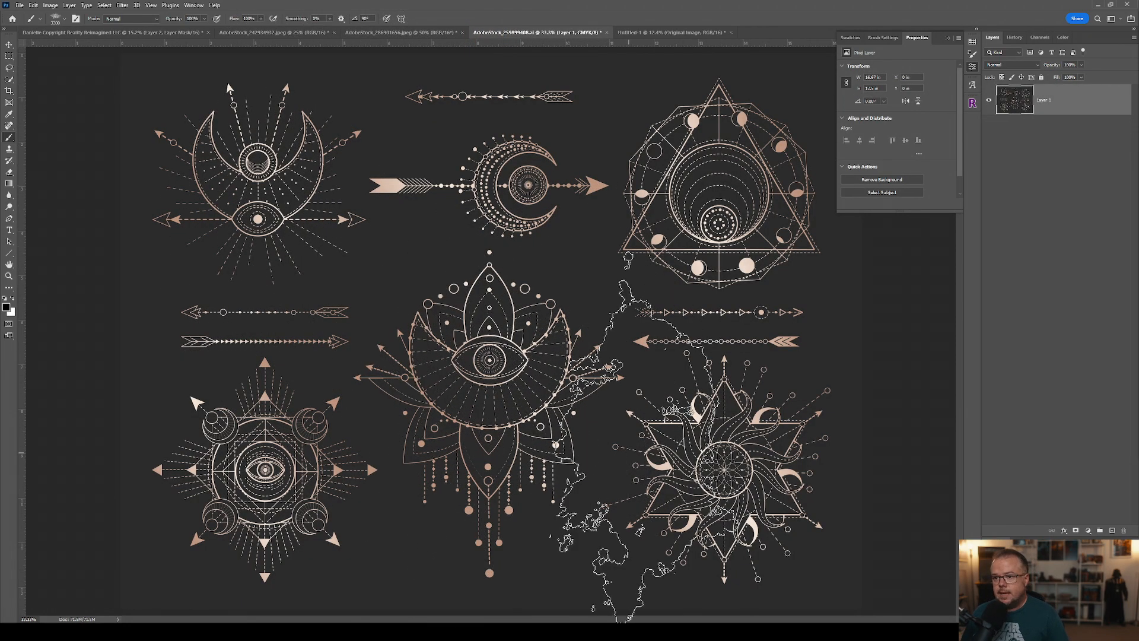
pyautogui.press('ctrl')
pyautogui.press('ctrl')
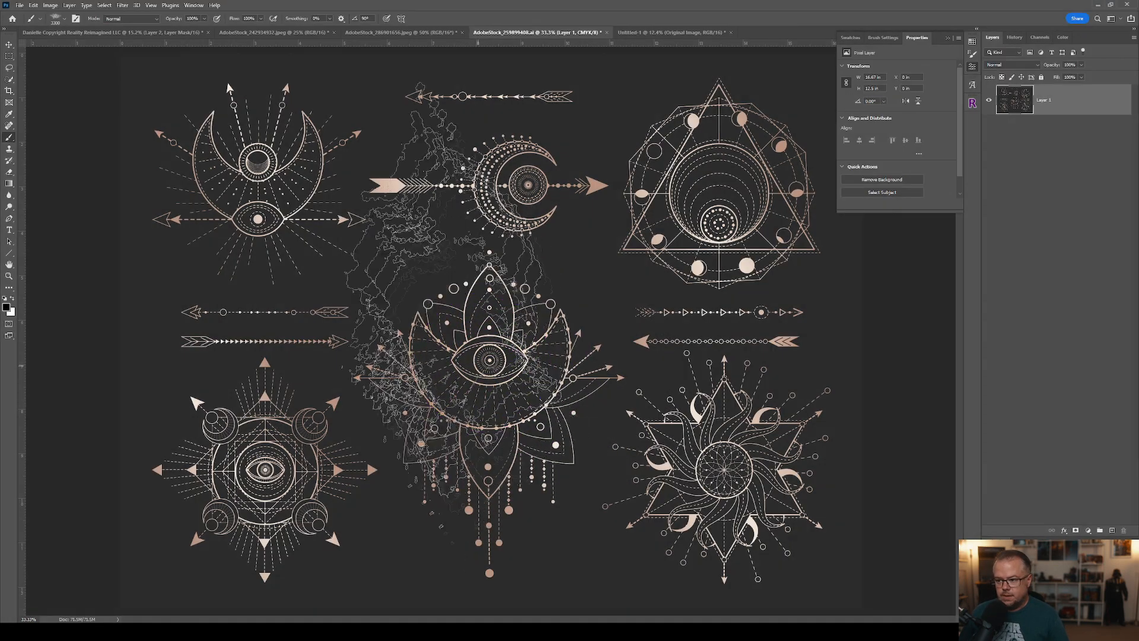
# Choose the Soft Round brush and shrink it to 200 px
pyautogui.click(65, 21)
pyautogui.moveTo(301, 149); pyautogui.dragTo(298, 115)
pyautogui.click(91, 140)
pyautogui.click(554, 3)
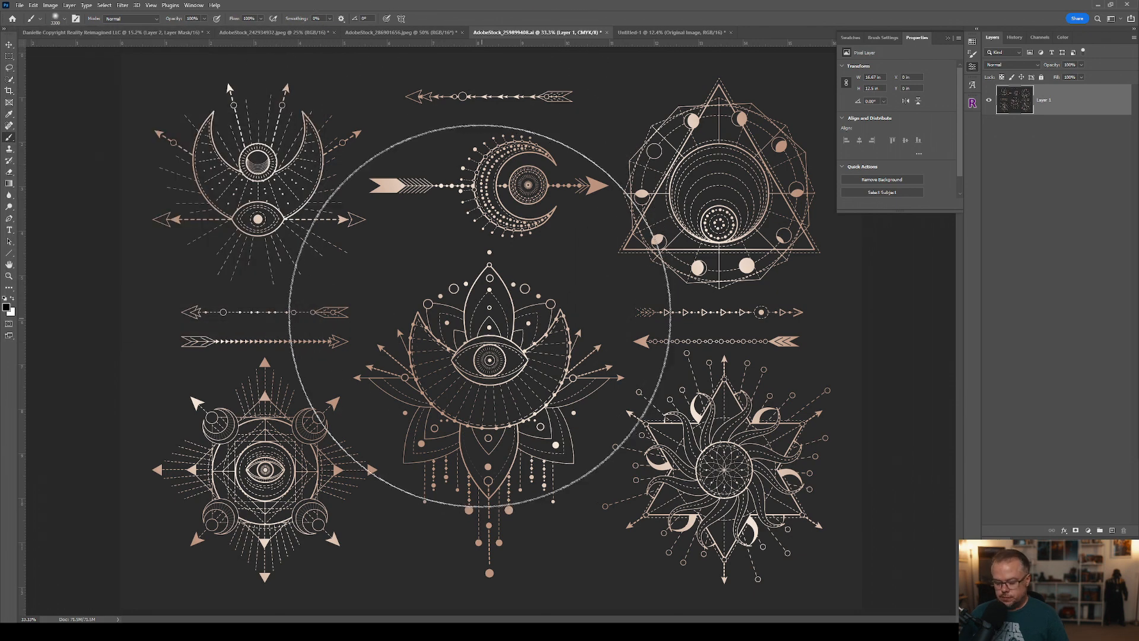
pyautogui.press('[')
pyautogui.press('[')
pyautogui.press('[')
pyautogui.press('[')
pyautogui.press('[')
pyautogui.press('[')
pyautogui.press('[')
pyautogui.press('[')
pyautogui.press('[')
pyautogui.press('[')
pyautogui.press('[')
pyautogui.press('[')
pyautogui.press('[')
pyautogui.press('[')
pyautogui.press('[')
pyautogui.press('[')
pyautogui.press('[')
pyautogui.press('[')
pyautogui.press('[')
pyautogui.press('[')
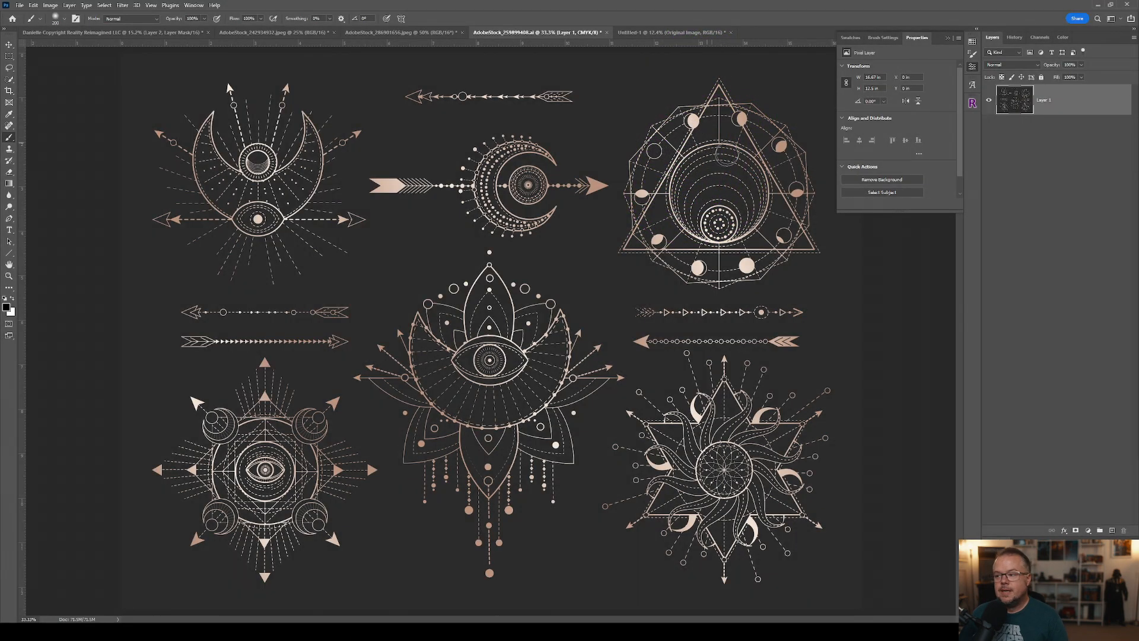
# Lasso the triangular moon-phase emblem and copy it onto its own layer
pyautogui.click(9, 69)
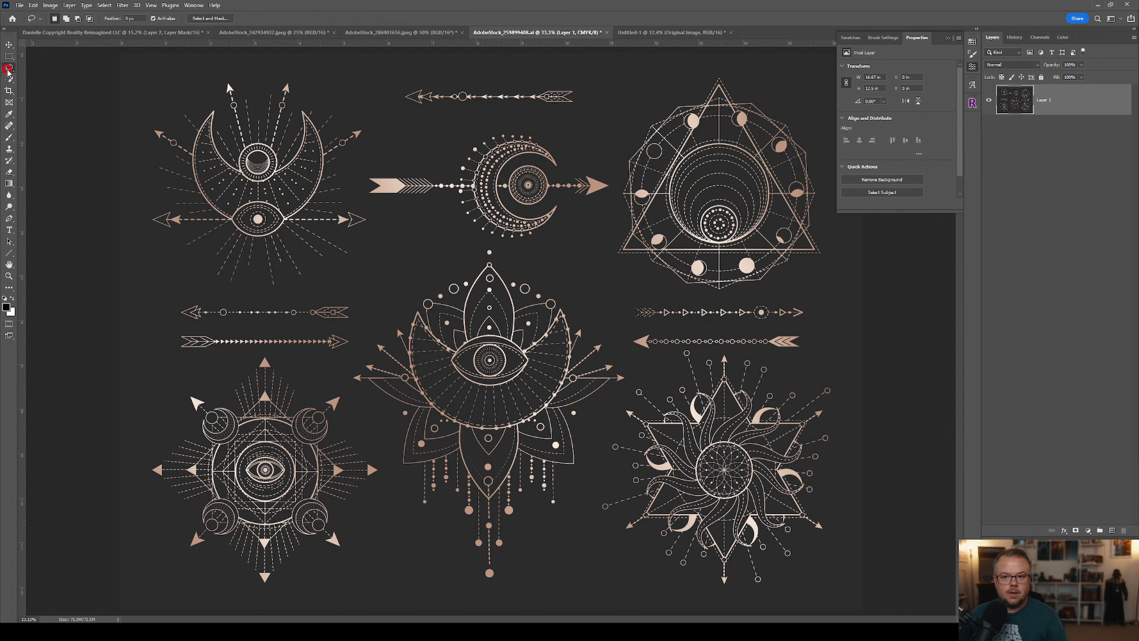
pyautogui.moveTo(793, 94)
pyautogui.mouseDown()
pyautogui.moveTo(703, 63)
pyautogui.moveTo(659, 88)
pyautogui.moveTo(627, 147)
pyautogui.moveTo(608, 267)
pyautogui.moveTo(674, 297)
pyautogui.moveTo(802, 292)
pyautogui.moveTo(832, 273)
pyautogui.moveTo(841, 219)
pyautogui.moveTo(792, 97)
pyautogui.mouseUp()
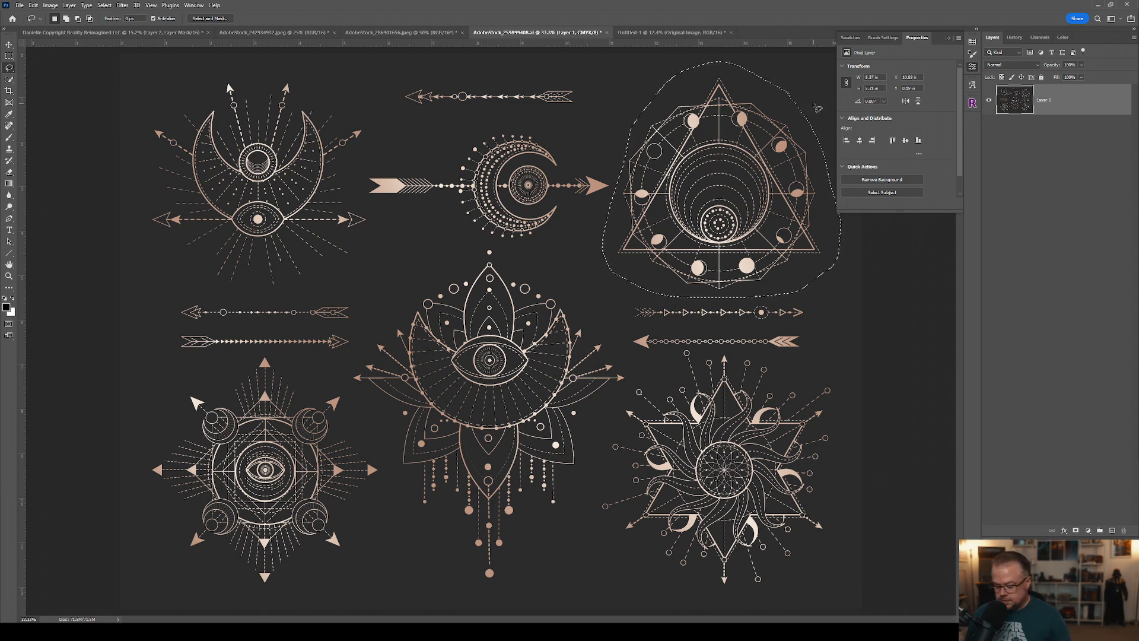
pyautogui.hotkey('ctrl', 'j')
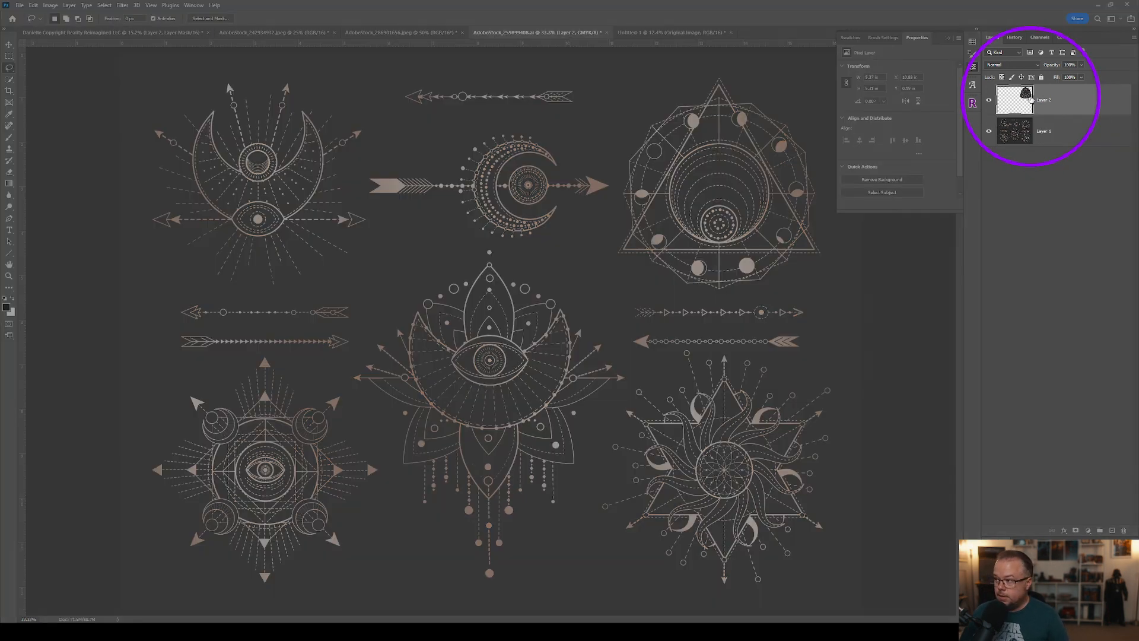
# Move the copied emblem layer into the portrait document, behind the figure, accepting the different bit depth
pyautogui.press('v')
pyautogui.moveTo(712, 167); pyautogui.dragTo(437, 194)
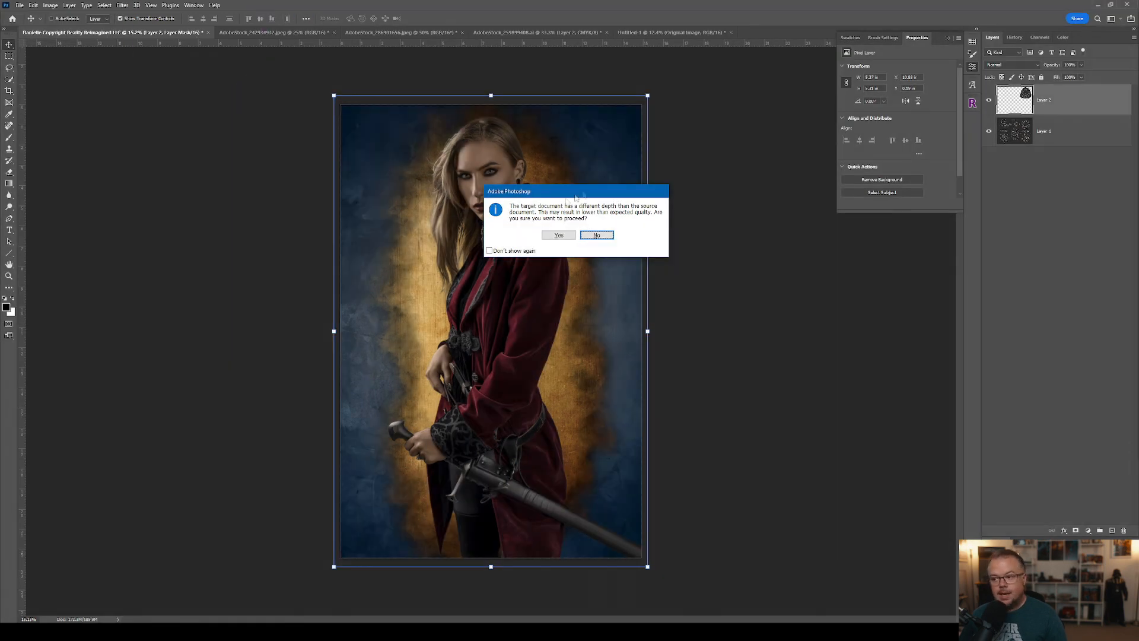
pyautogui.click(559, 235)
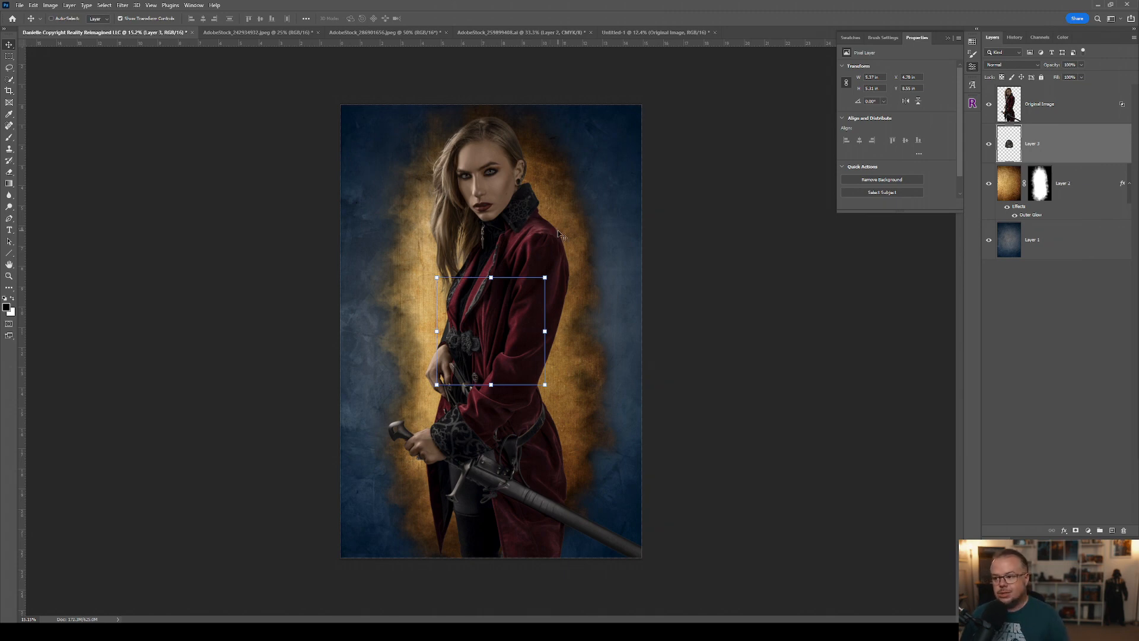
# Scale the emblem up to about 16 in wide and position it behind the figure's head and torso
pyautogui.moveTo(545, 277); pyautogui.dragTo(666, 196)
pyautogui.moveTo(567, 297); pyautogui.dragTo(566, 260)
pyautogui.press('Return')
pyautogui.hotkey('shift', 'Left')
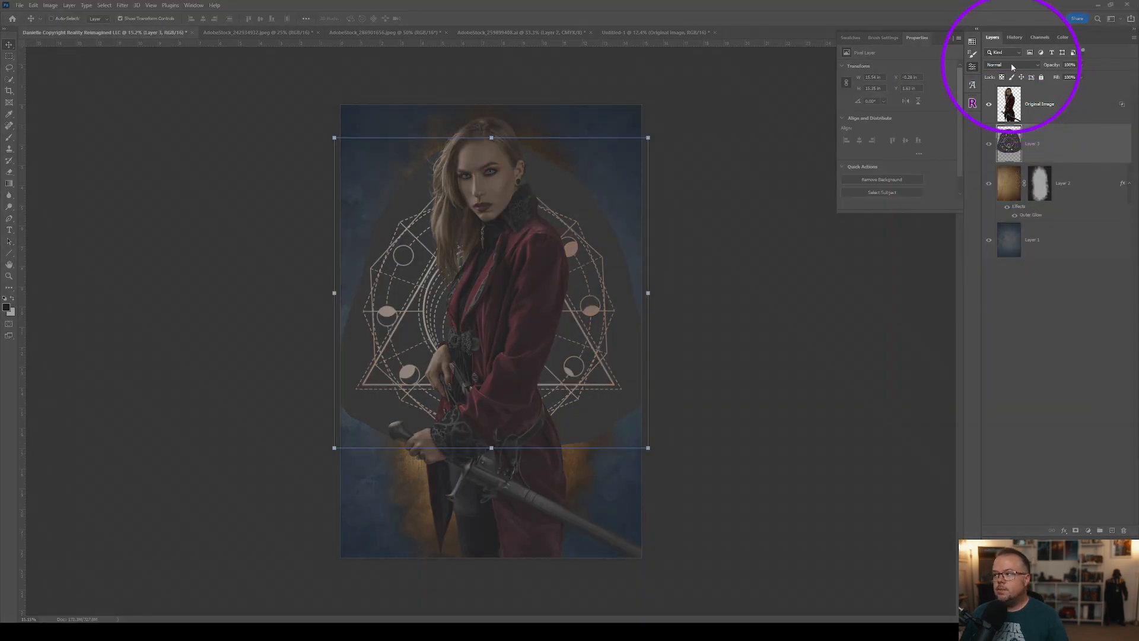
# Blend the emblem layer in Screen mode and raise its Levels black input to drop out the dark backing
pyautogui.click(1012, 66)
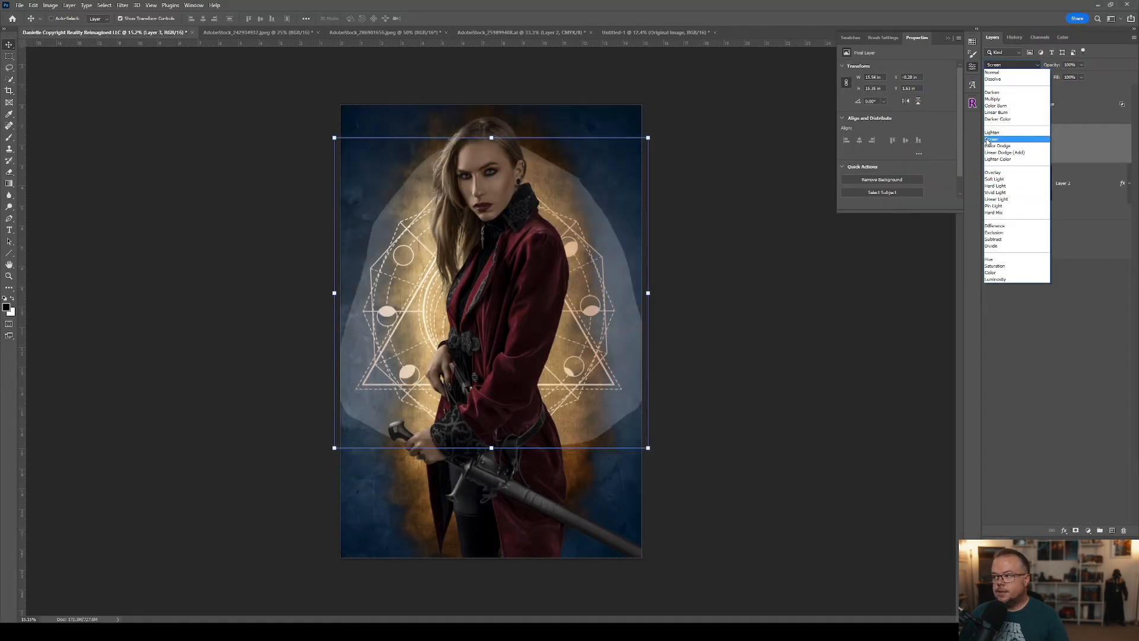
pyautogui.click(988, 140)
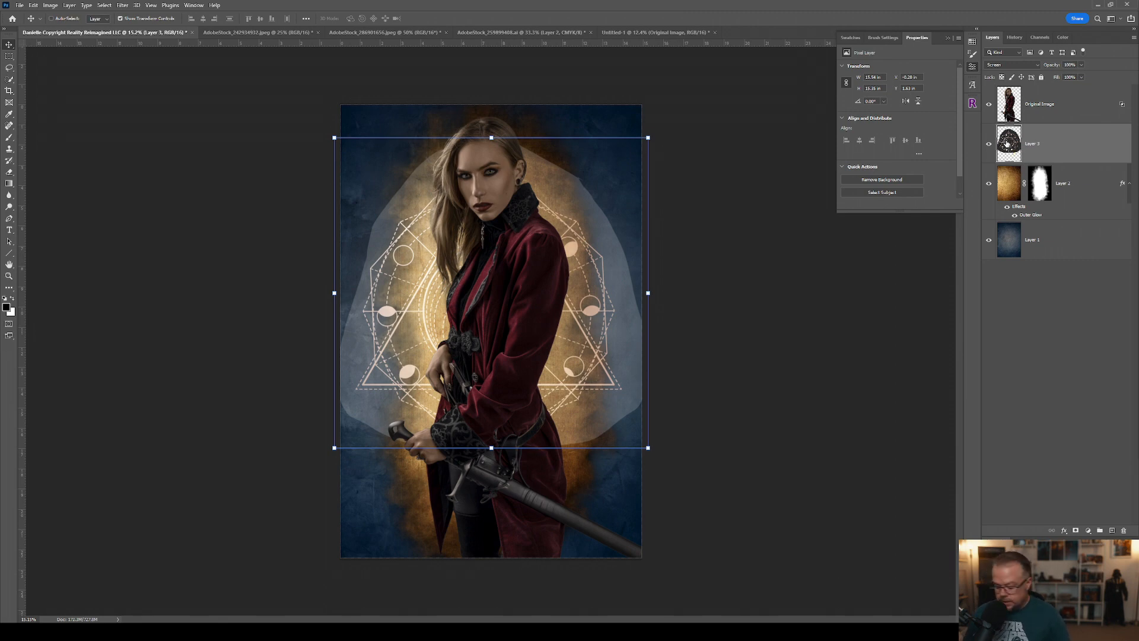
pyautogui.hotkey('ctrl', 'l')
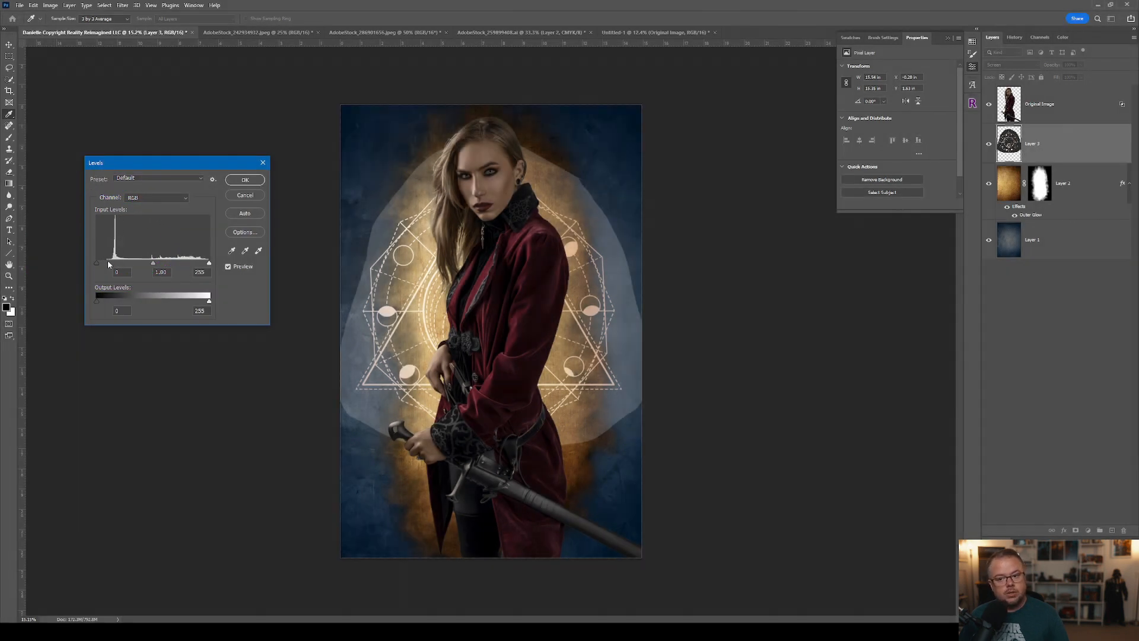
pyautogui.moveTo(98, 263); pyautogui.dragTo(120, 263)
pyautogui.click(127, 261)
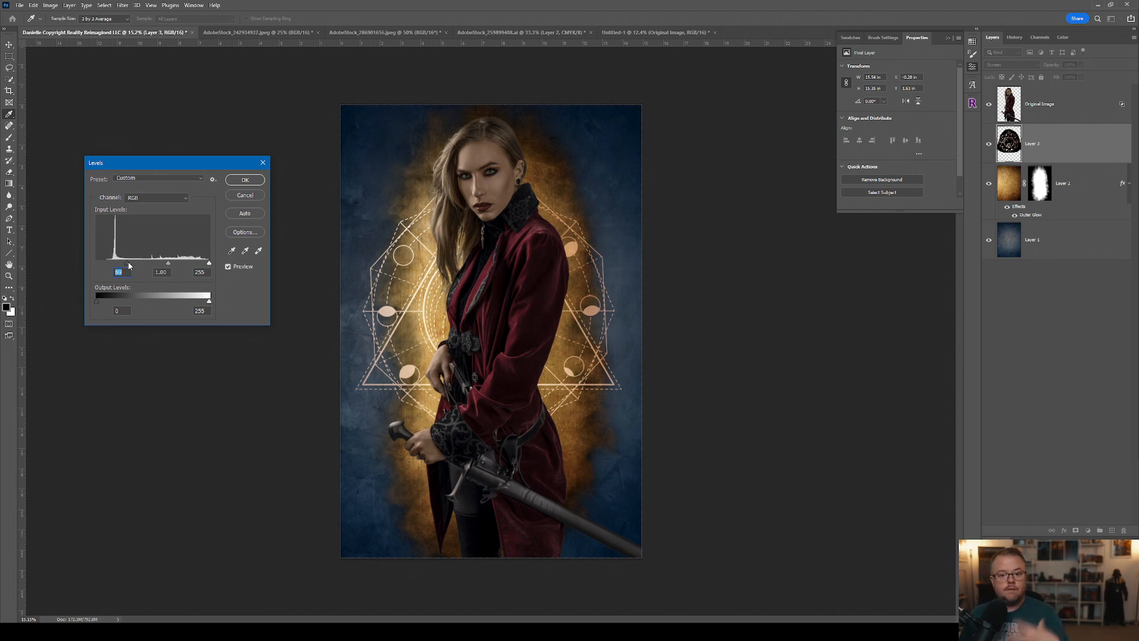
pyautogui.click(245, 179)
pyautogui.press('v')
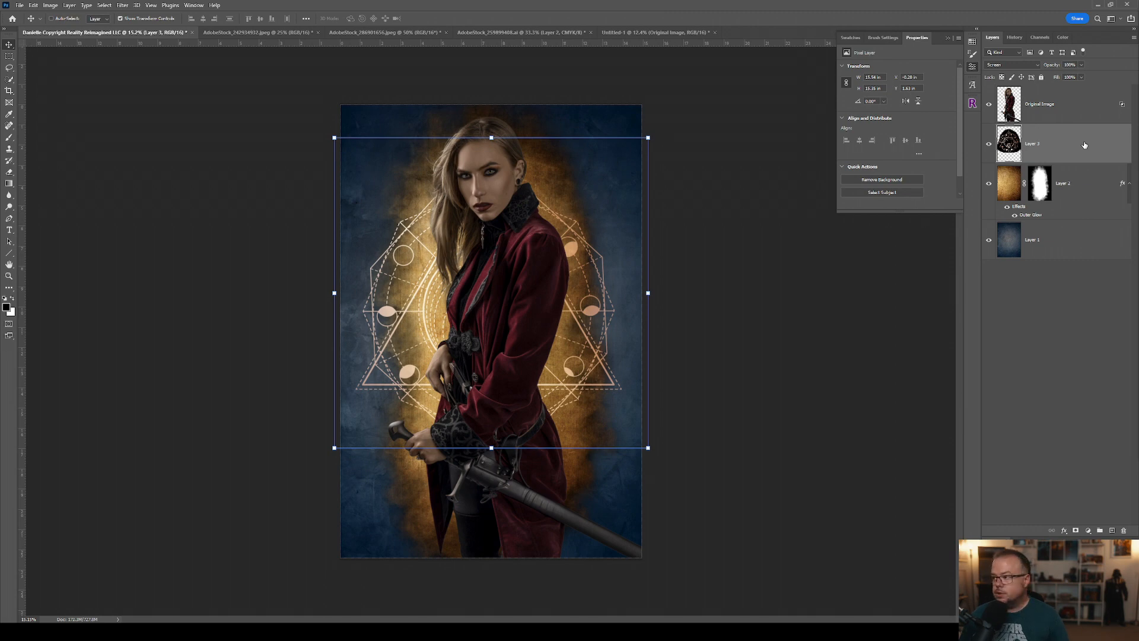
# Add a layer mask to the emblem layer and choose the RR Haze 3R brush
pyautogui.click(1076, 531)
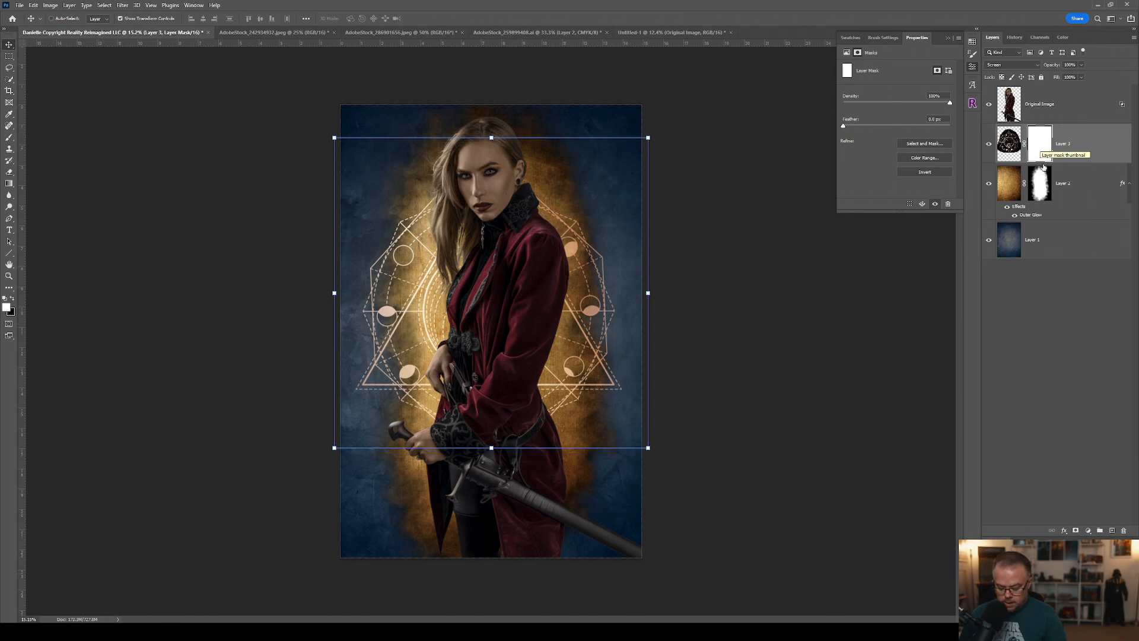
pyautogui.press('b')
pyautogui.click(64, 21)
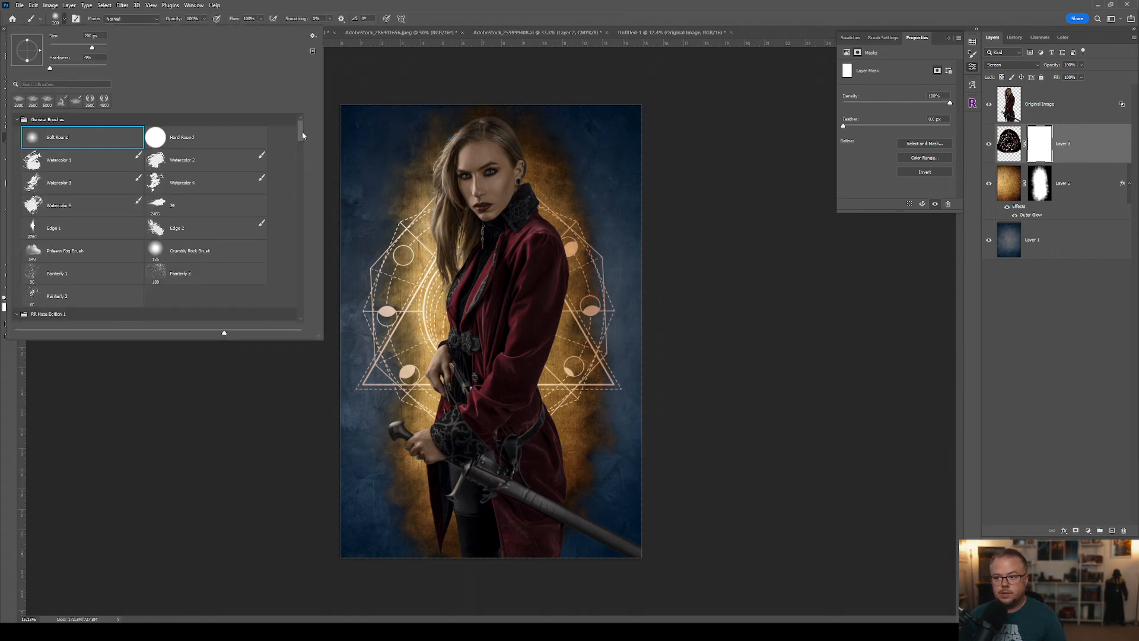
pyautogui.scroll(-10, 305, 166)
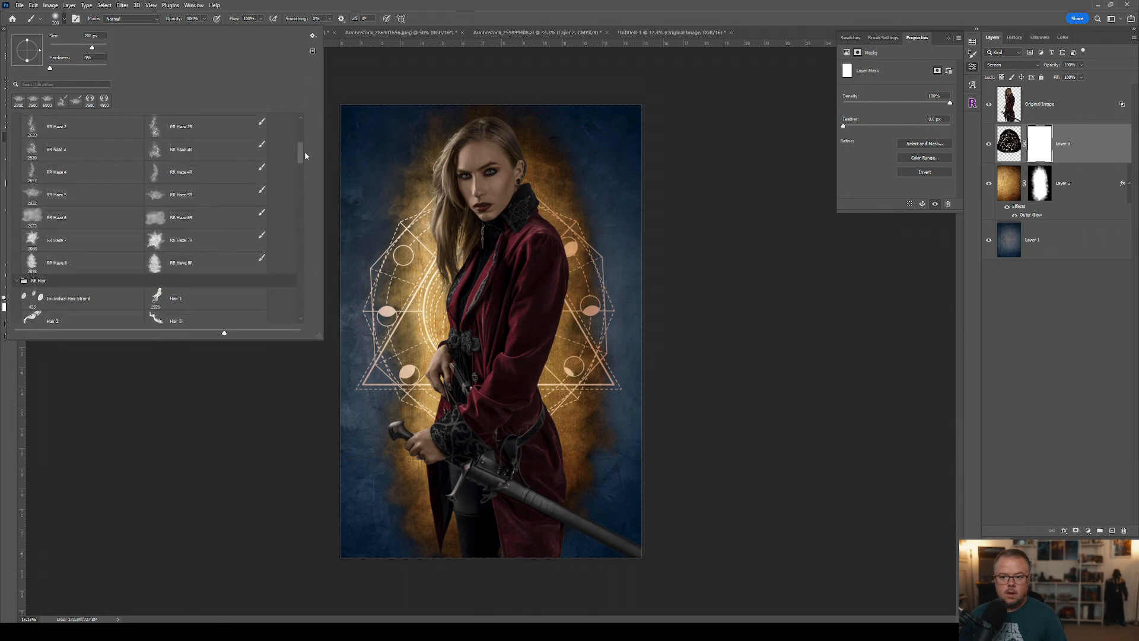
pyautogui.scroll(3, 305, 154)
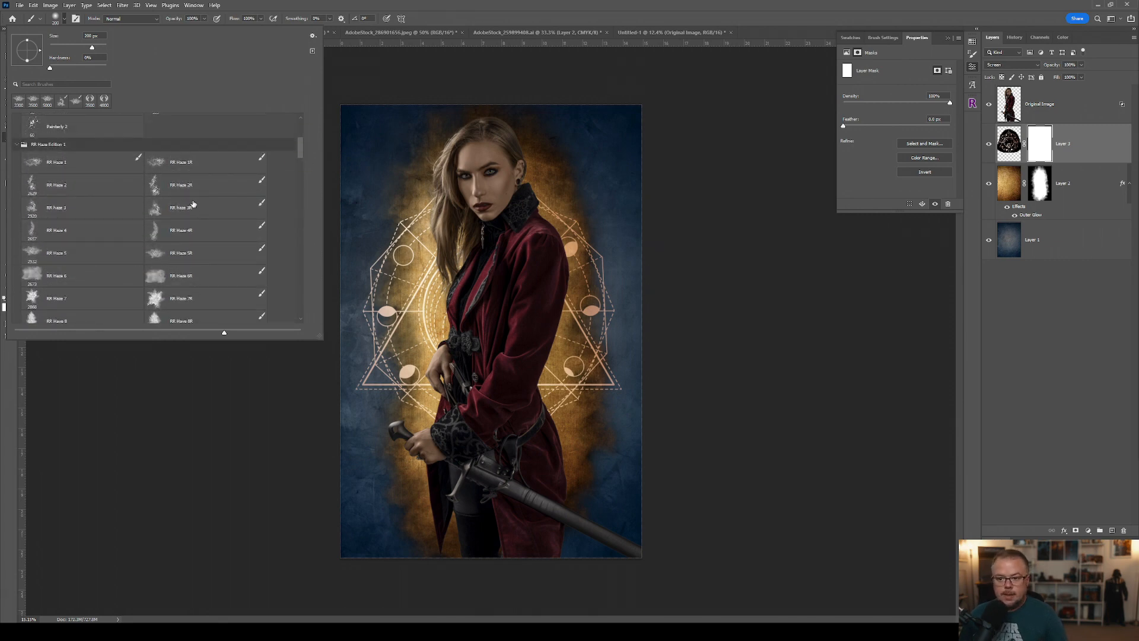
pyautogui.click(173, 209)
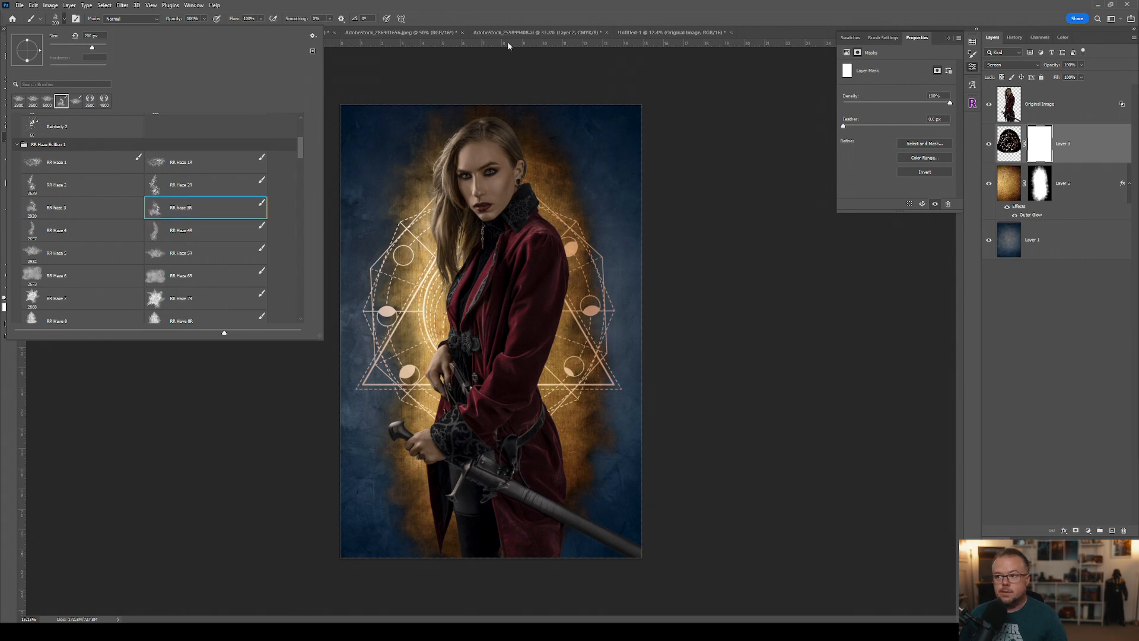
pyautogui.click(506, 16)
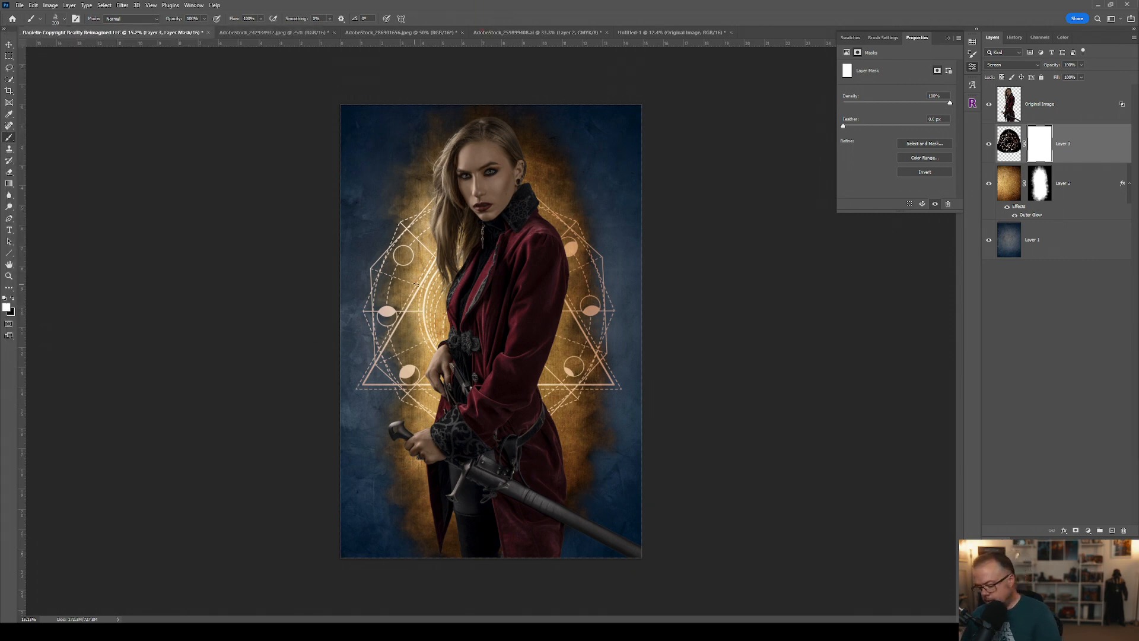
# Enlarge the haze brush and set it to paint black at 50% flow
pyautogui.press(']')
pyautogui.press(']')
pyautogui.press(']')
pyautogui.press(']')
pyautogui.press(']')
pyautogui.press(']')
pyautogui.press(']')
pyautogui.press(']')
pyautogui.press(']')
pyautogui.press(']')
pyautogui.press(']')
pyautogui.press(']')
pyautogui.press(']')
pyautogui.press(']')
pyautogui.press(']')
pyautogui.press(']')
pyautogui.press(']')
pyautogui.press(']')
pyautogui.press(']')
pyautogui.press(']')
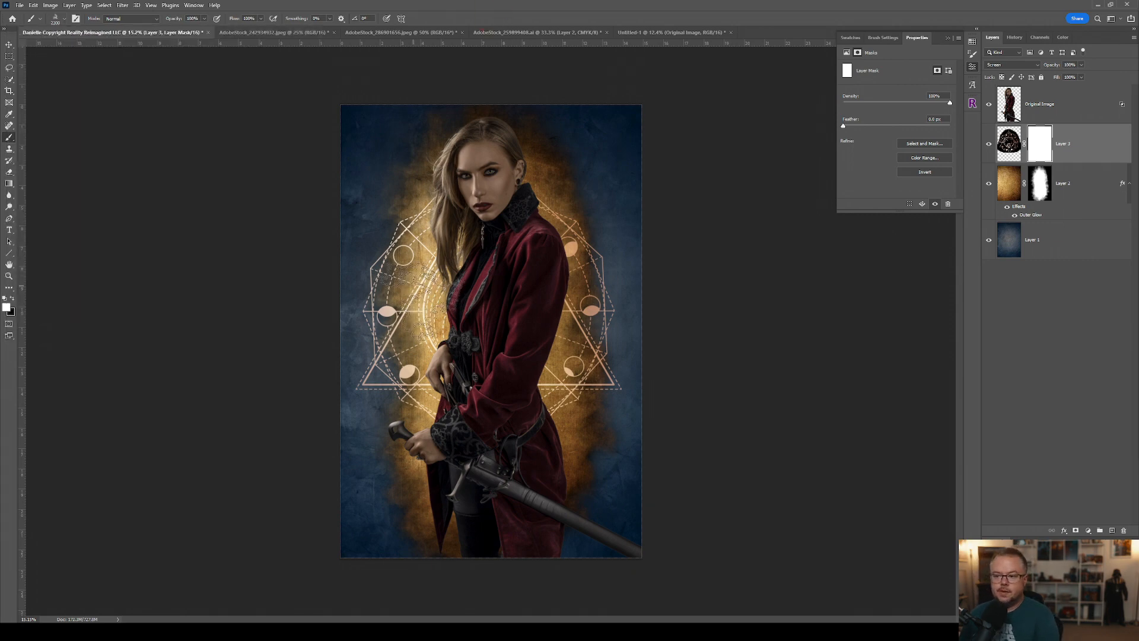
pyautogui.press(']')
pyautogui.press(']')
pyautogui.press(']')
pyautogui.press(']')
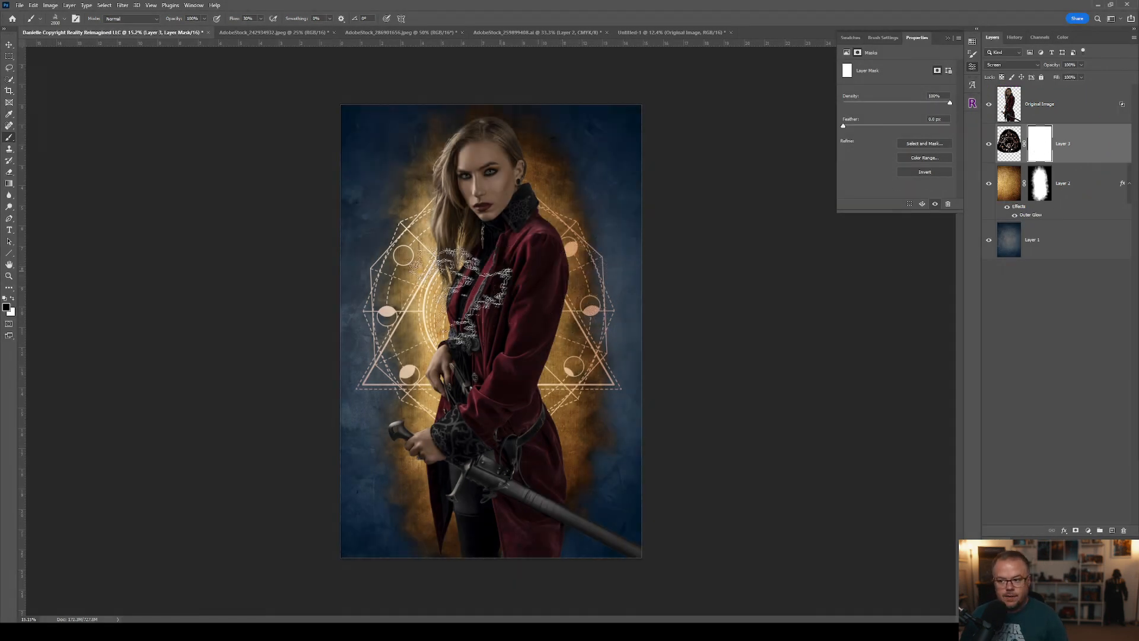
# Dab black haze on the emblem layer's mask around both sides of the figure to fade the line art unevenly
pyautogui.click(406, 262)
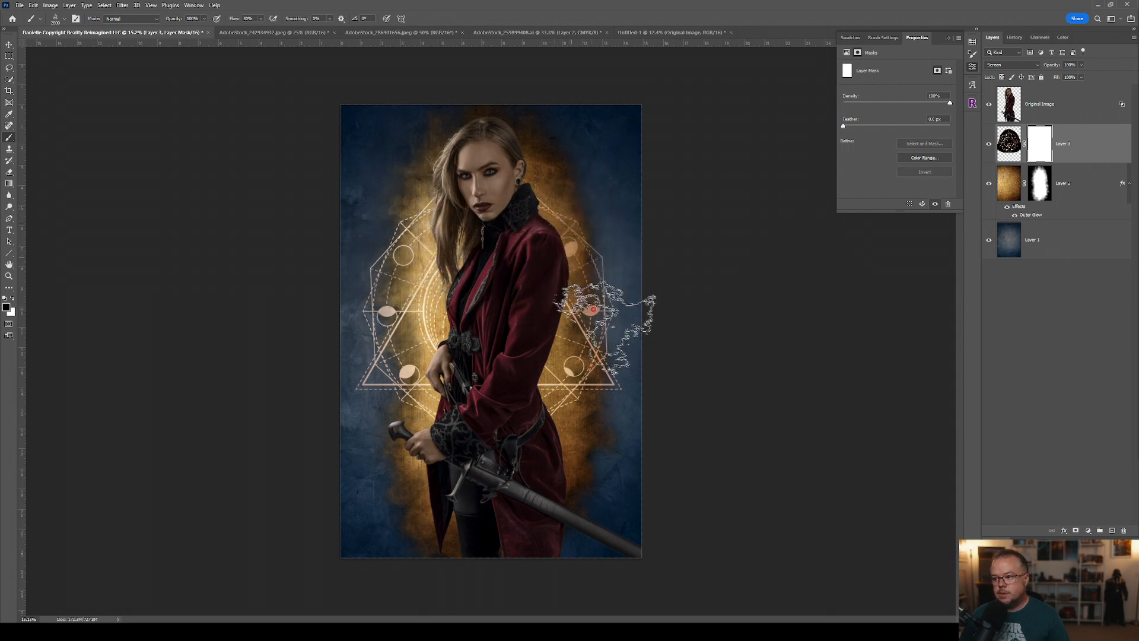
pyautogui.click(547, 383)
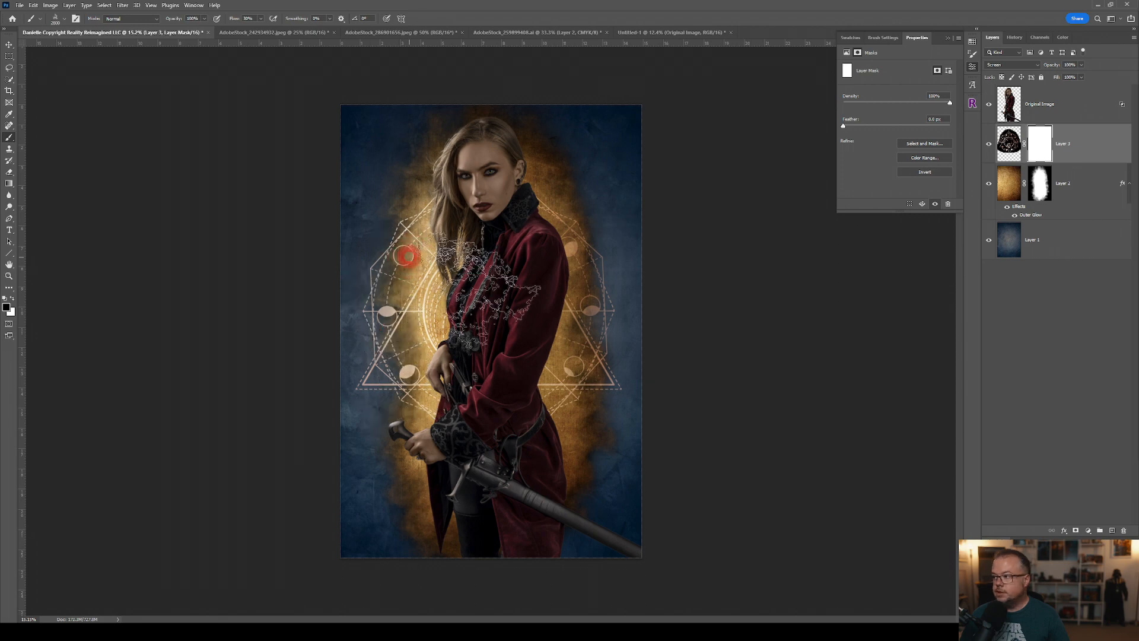
pyautogui.moveTo(537, 306); pyautogui.dragTo(516, 291)
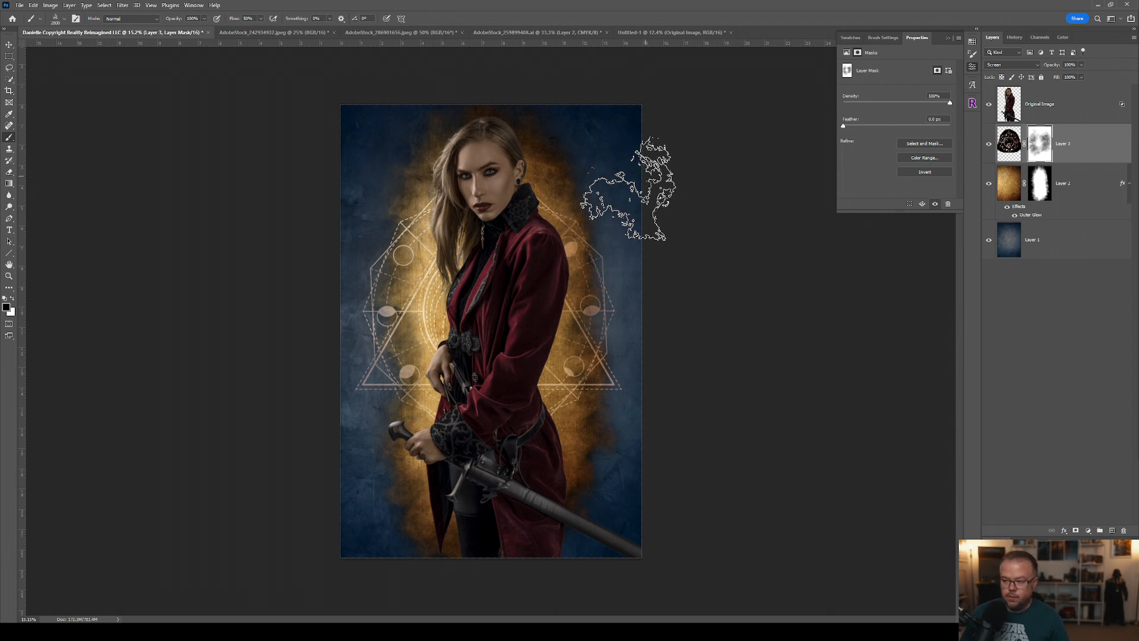
pyautogui.moveTo(417, 225)
pyautogui.mouseDown()
pyautogui.moveTo(404, 208)
pyautogui.moveTo(389, 216)
pyautogui.mouseUp()
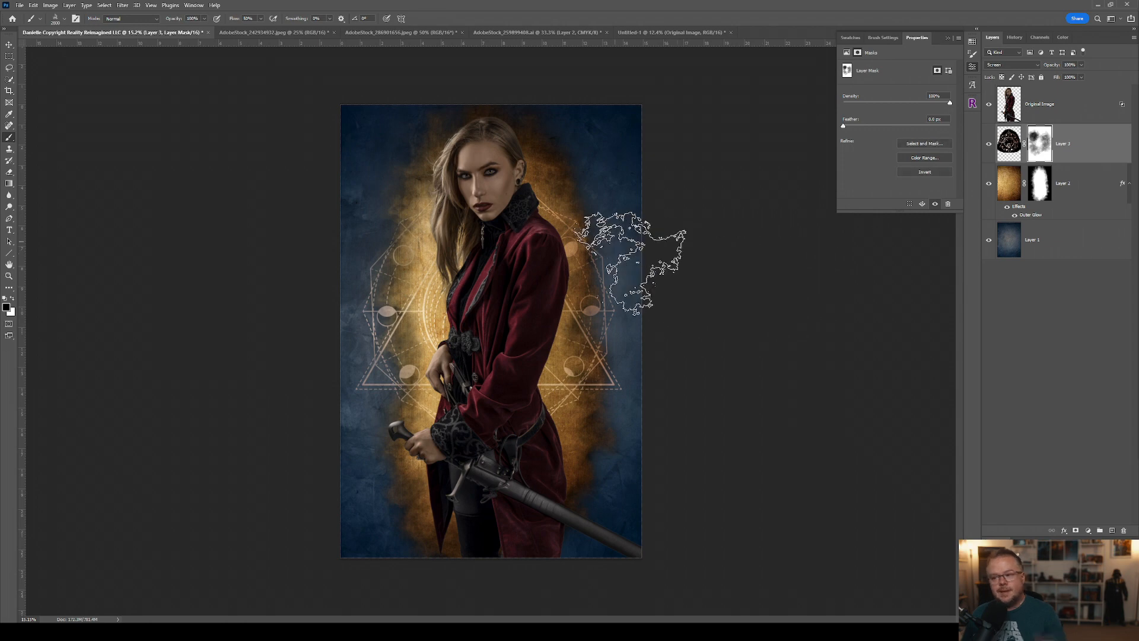
# Dab more black haze on the emblem mask around the lower corner right of the figure, finishing with a smaller brush
pyautogui.moveTo(563, 352); pyautogui.dragTo(585, 372)
pyautogui.click(596, 379)
pyautogui.click(616, 363)
pyautogui.press('[')
pyautogui.press('[')
pyautogui.press('[')
pyautogui.press('[')
pyautogui.click(576, 376)
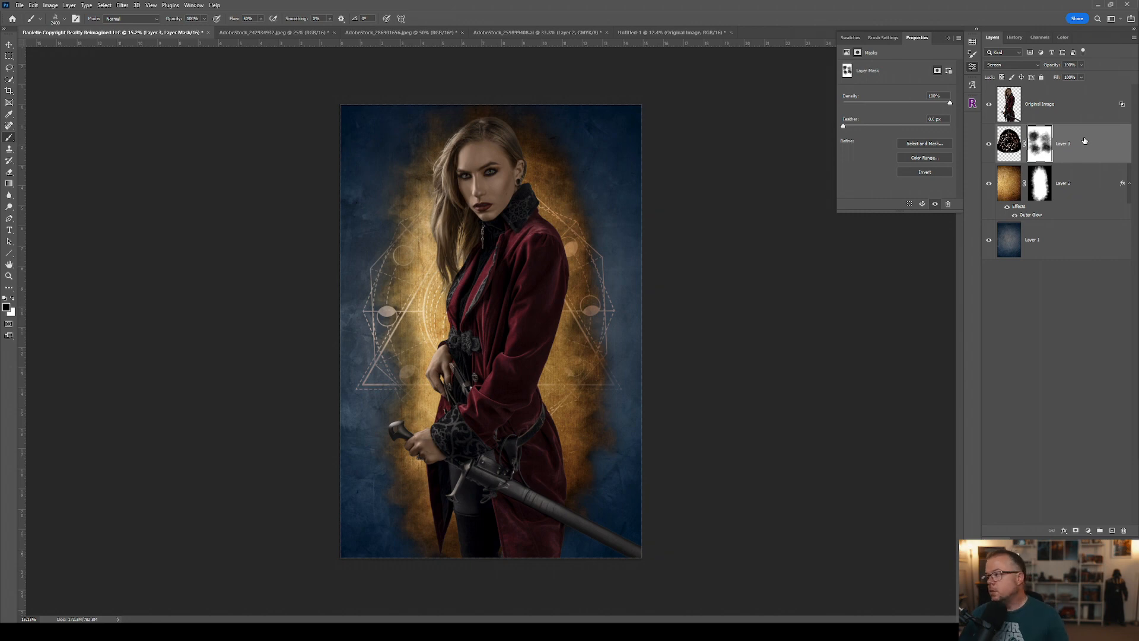
# Add a black Solid Color fill layer above the emblem and blend it in Soft Light mode
pyautogui.click(1089, 530)
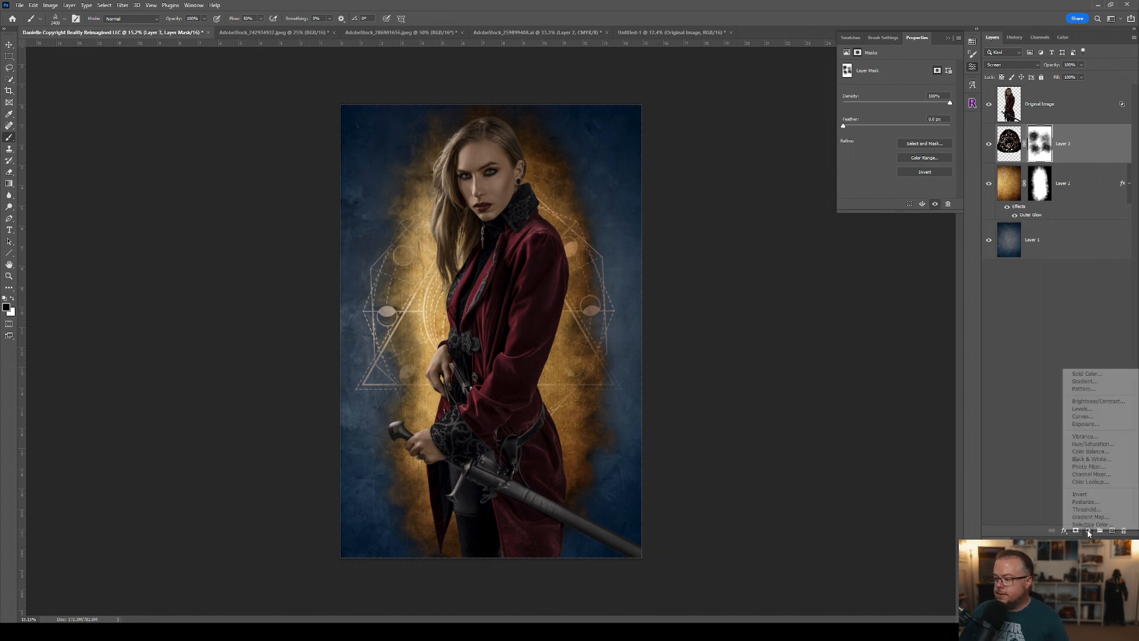
pyautogui.click(1080, 374)
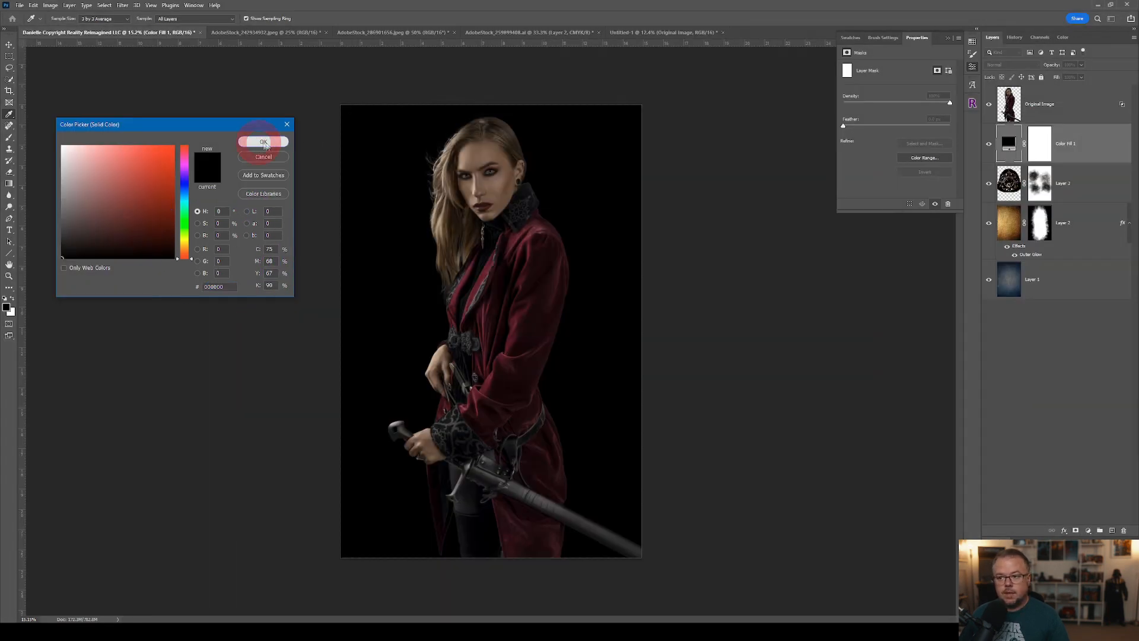
pyautogui.click(263, 141)
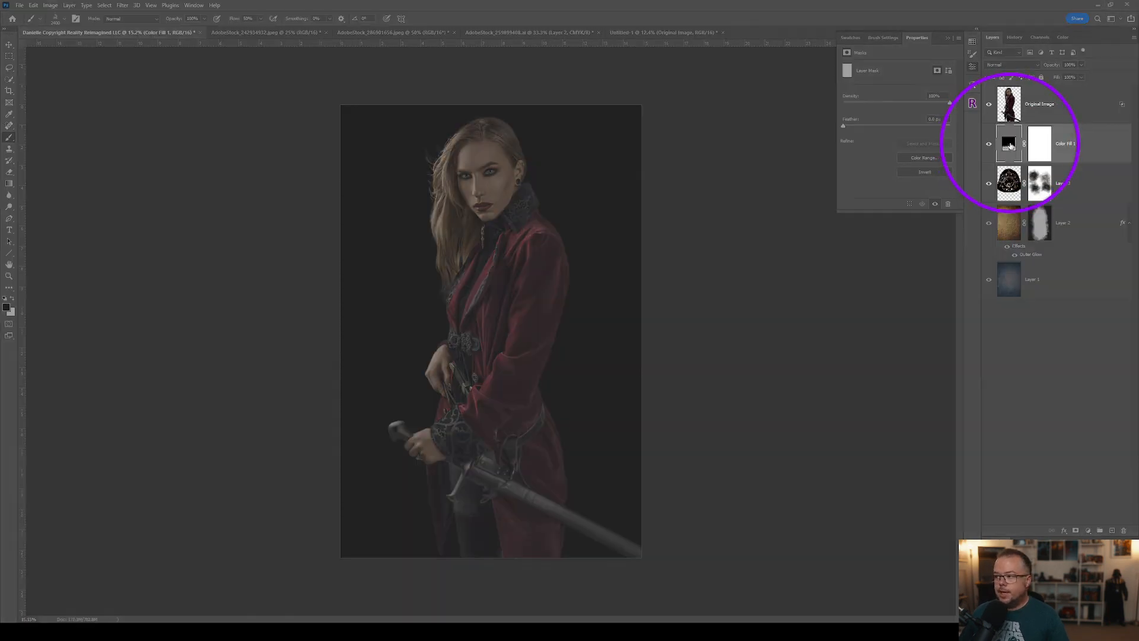
pyautogui.click(1003, 64)
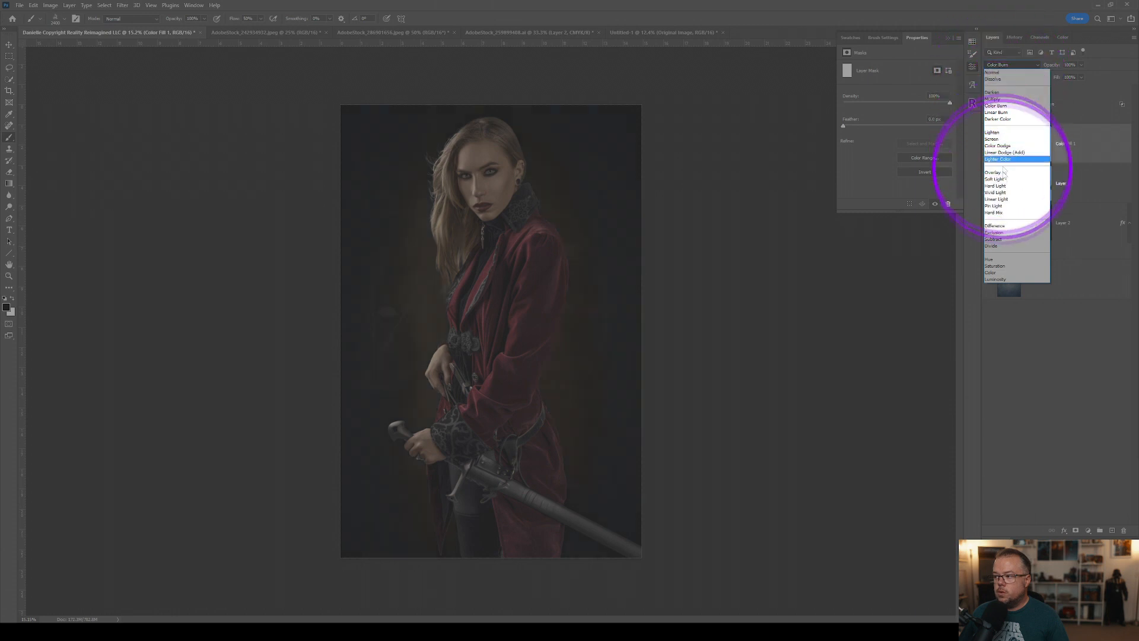
pyautogui.click(999, 179)
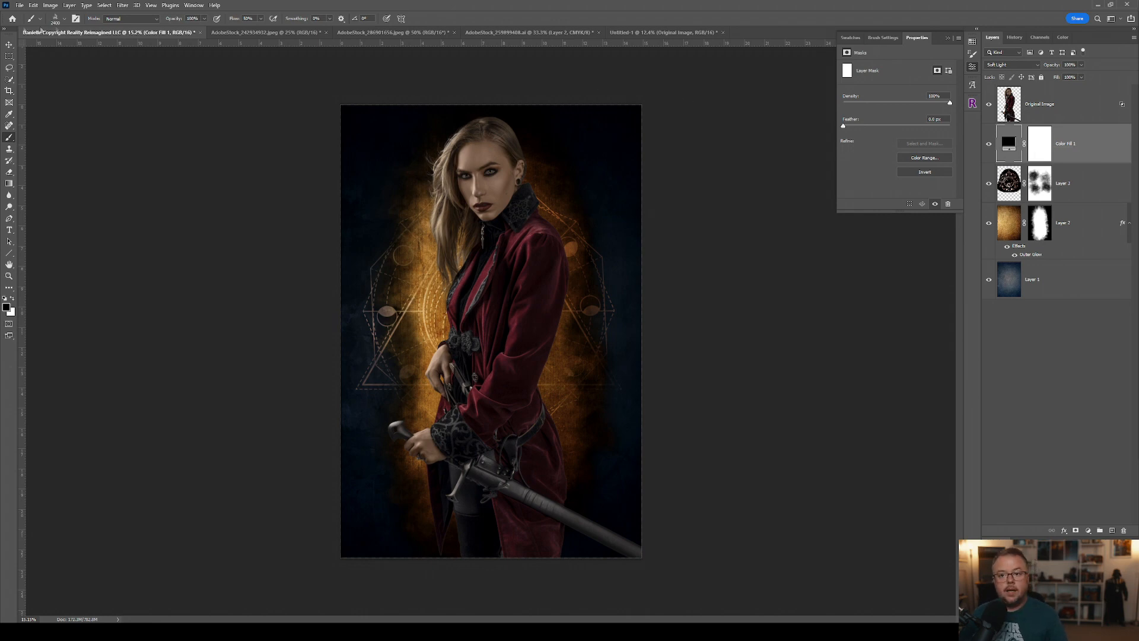
# Choose the RR Haze 7R brush and target the black fill layer's mask
pyautogui.click(59, 18)
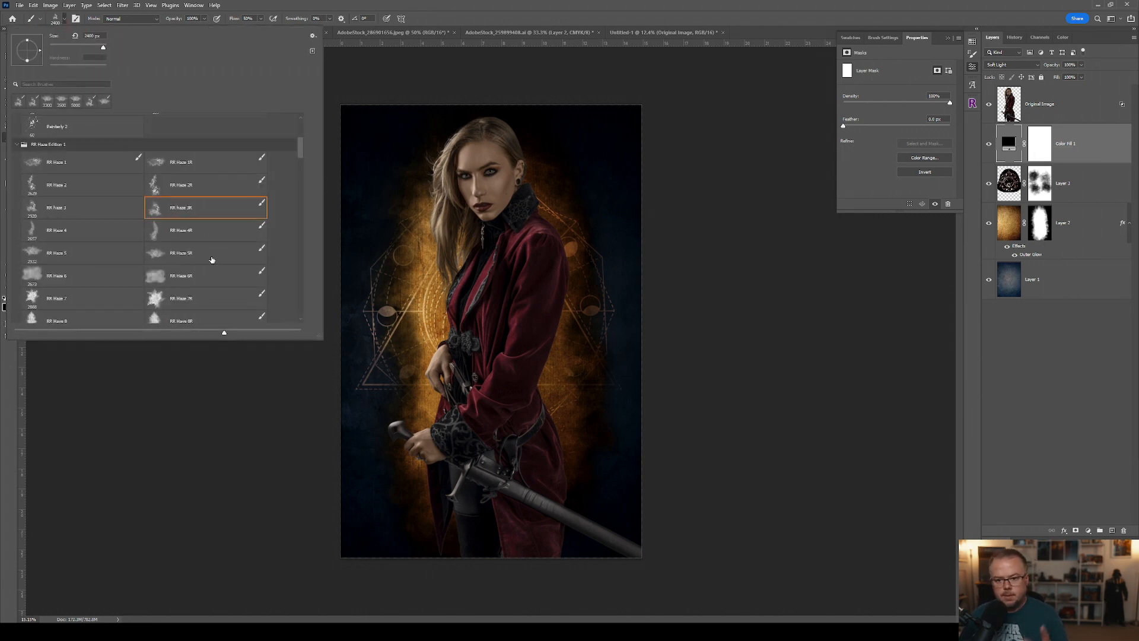
pyautogui.click(167, 298)
pyautogui.press('Return')
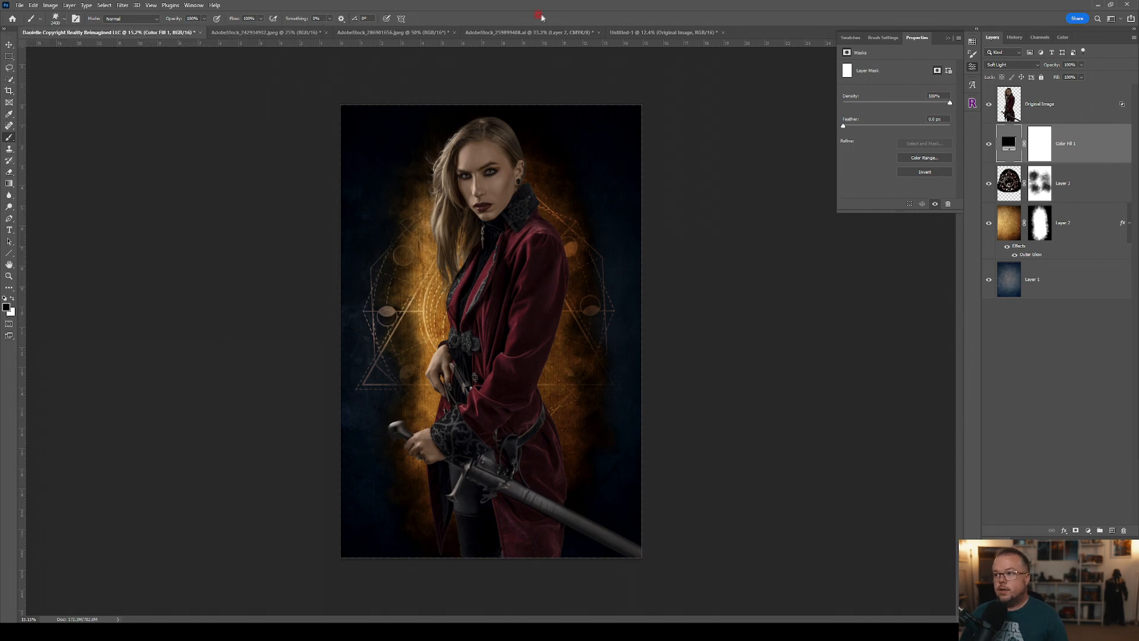
pyautogui.press(']')
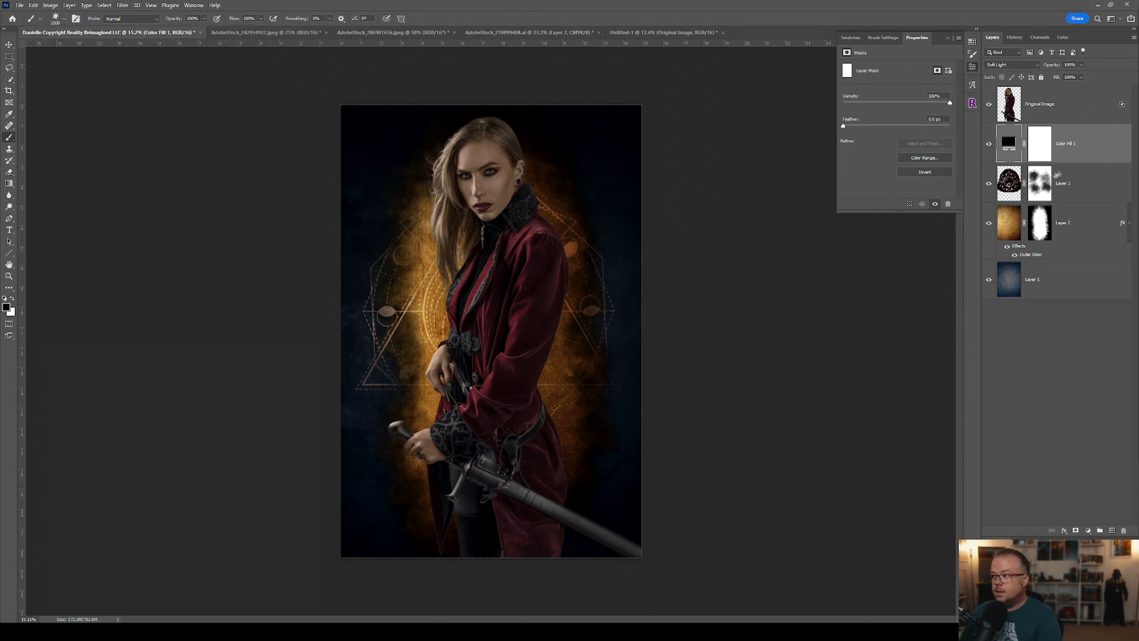
pyautogui.click(1040, 144)
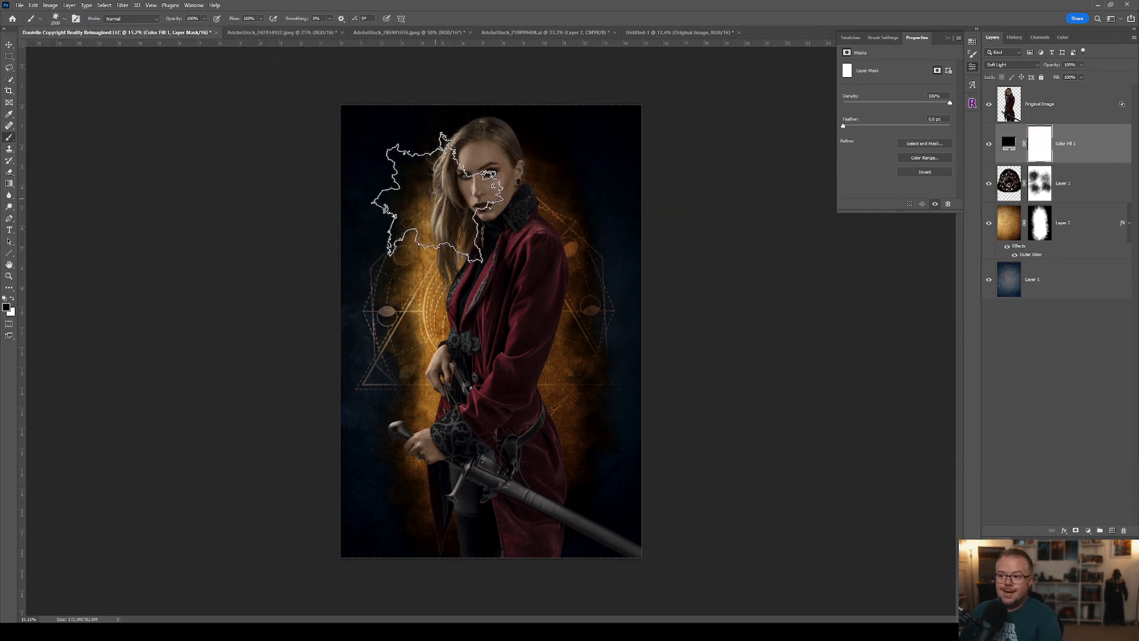
# Enlarge the haze brush and paint black at 100% flow on the fill layer's mask to clear the darkening around the figure
pyautogui.press(']')
pyautogui.press(']')
pyautogui.press(']')
pyautogui.press(']')
pyautogui.press(']')
pyautogui.press(']')
pyautogui.moveTo(438, 210)
pyautogui.mouseDown()
pyautogui.moveTo(451, 351)
pyautogui.moveTo(460, 315)
pyautogui.moveTo(429, 210)
pyautogui.moveTo(557, 193)
pyautogui.moveTo(565, 279)
pyautogui.moveTo(538, 356)
pyautogui.moveTo(534, 433)
pyautogui.moveTo(546, 471)
pyautogui.moveTo(496, 496)
pyautogui.moveTo(413, 460)
pyautogui.moveTo(454, 465)
pyautogui.moveTo(426, 401)
pyautogui.mouseUp()
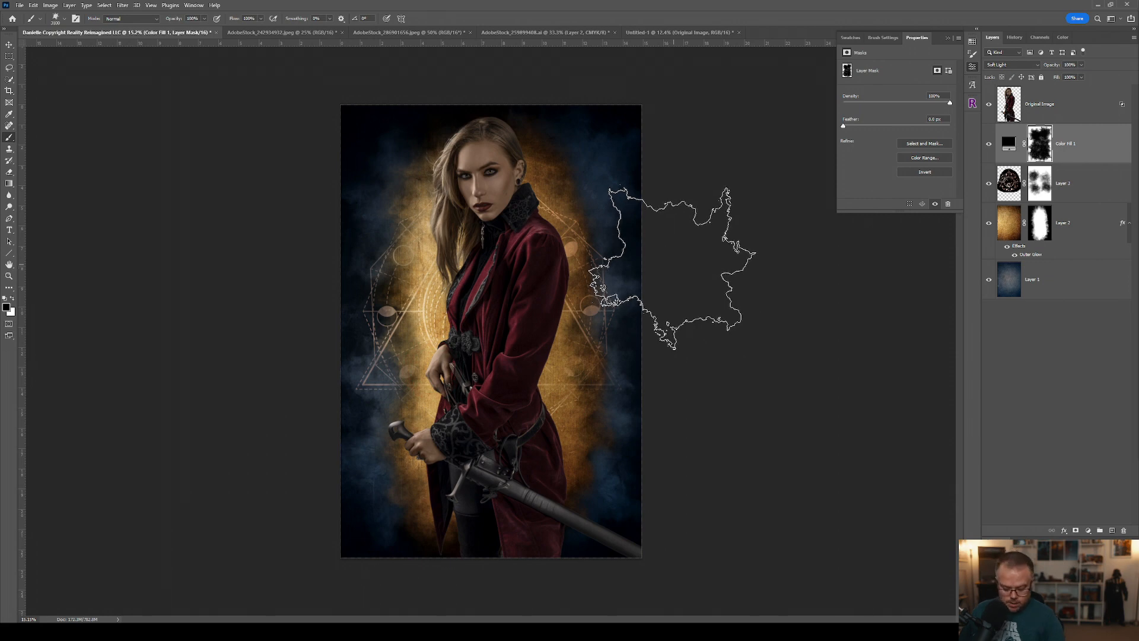
# Shrink the haze brush considerably and set its flow to 10%
pyautogui.press('[')
pyautogui.hotkey('shift', '1')
pyautogui.press('[')
pyautogui.press('[')
pyautogui.press('[')
pyautogui.press('[')
pyautogui.press('[')
pyautogui.press('[')
pyautogui.press('[')
pyautogui.press('[')
pyautogui.press('[')
pyautogui.press('[')
# Dab faint black haze on the fill layer's mask along the sides, upper corners and lower edge to soften the vignette
pyautogui.click(389, 316)
pyautogui.click(389, 315)
pyautogui.click(598, 335)
pyautogui.press(']')
pyautogui.click(463, 532)
pyautogui.press(']')
pyautogui.click(628, 224)
pyautogui.click(616, 121)
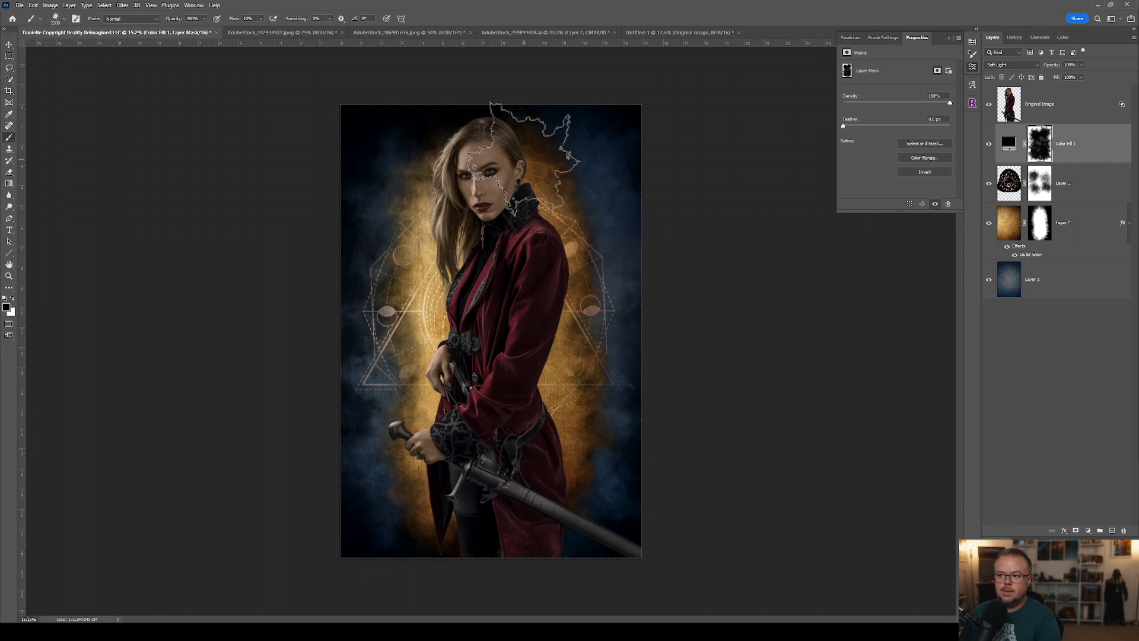
pyautogui.click(360, 134)
pyautogui.click(362, 168)
pyautogui.click(439, 118)
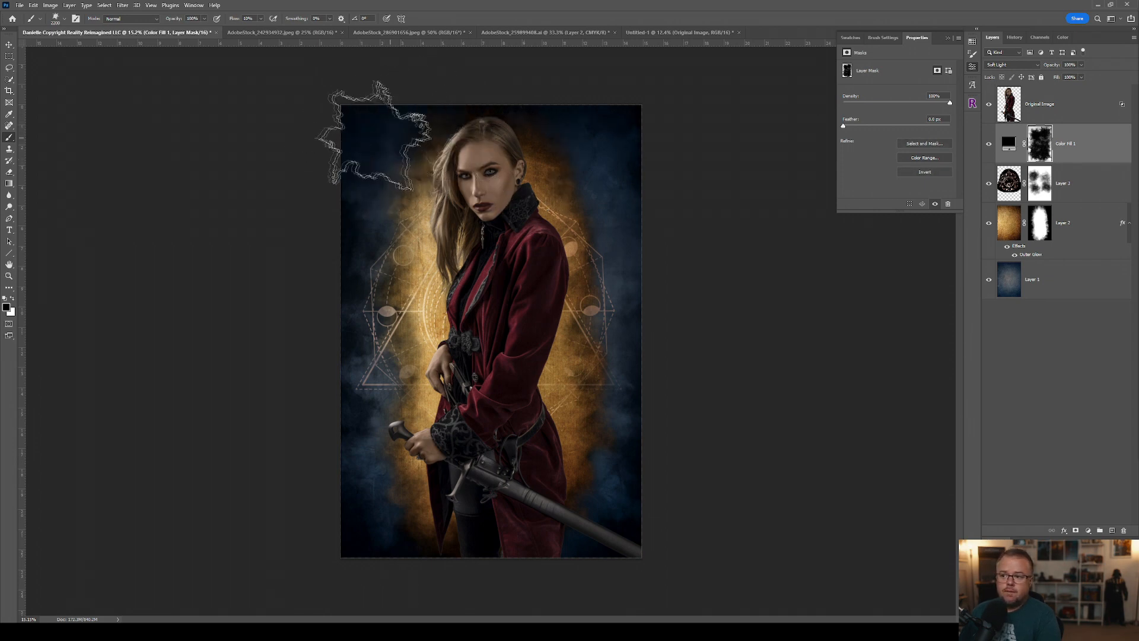
pyautogui.click(377, 419)
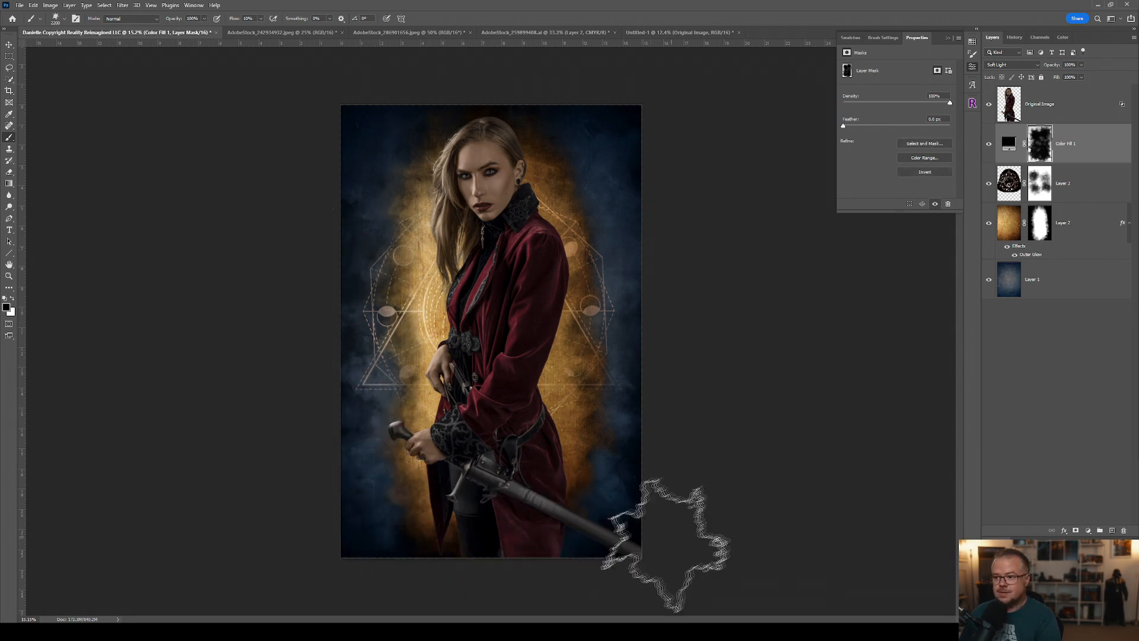
pyautogui.click(611, 373)
pyautogui.click(432, 550)
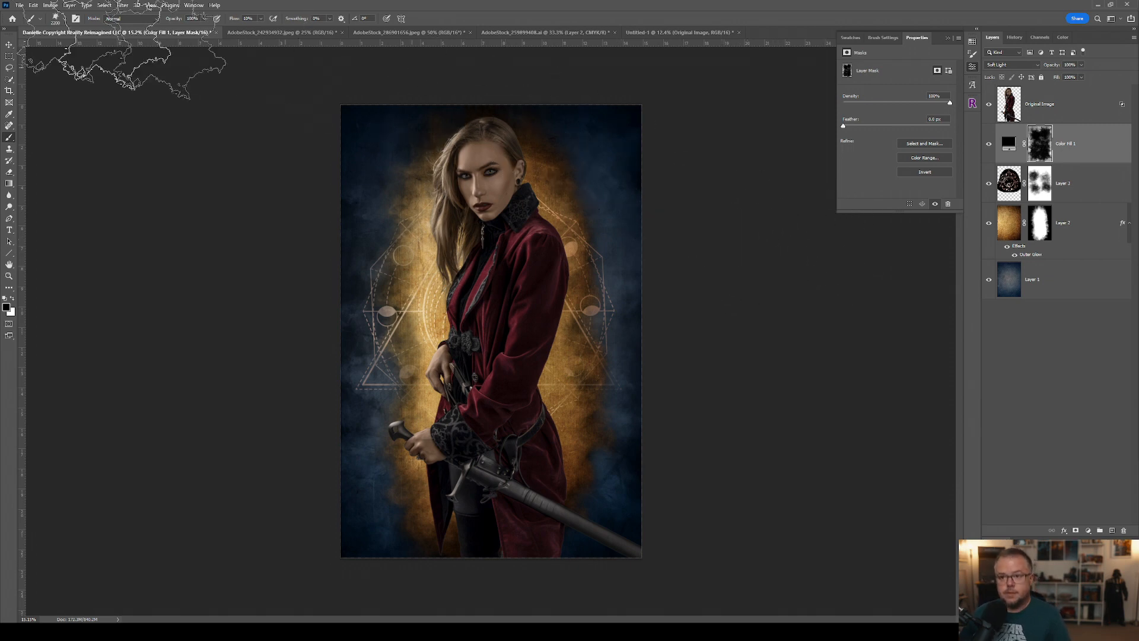
# Try the BGR 5 Soft brush with its tip enlarged to 5000 px
pyautogui.click(55, 19)
pyautogui.moveTo(301, 146)
pyautogui.mouseDown()
pyautogui.moveTo(300, 191)
pyautogui.moveTo(301, 181)
pyautogui.mouseUp()
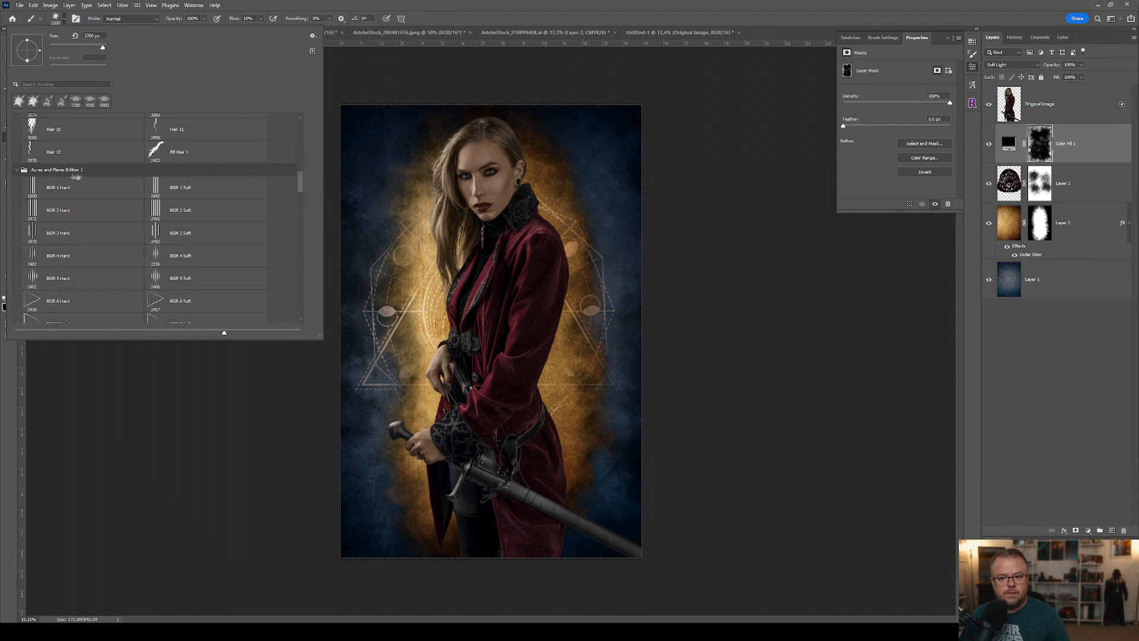
pyautogui.moveTo(301, 181); pyautogui.dragTo(301, 187)
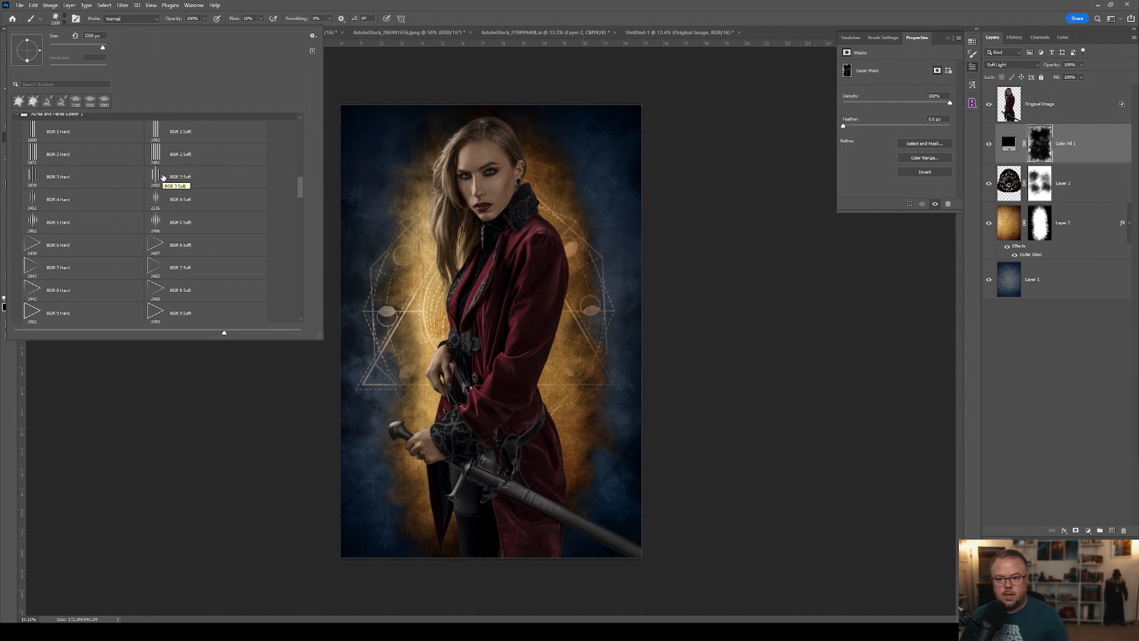
pyautogui.click(155, 222)
pyautogui.click(537, 12)
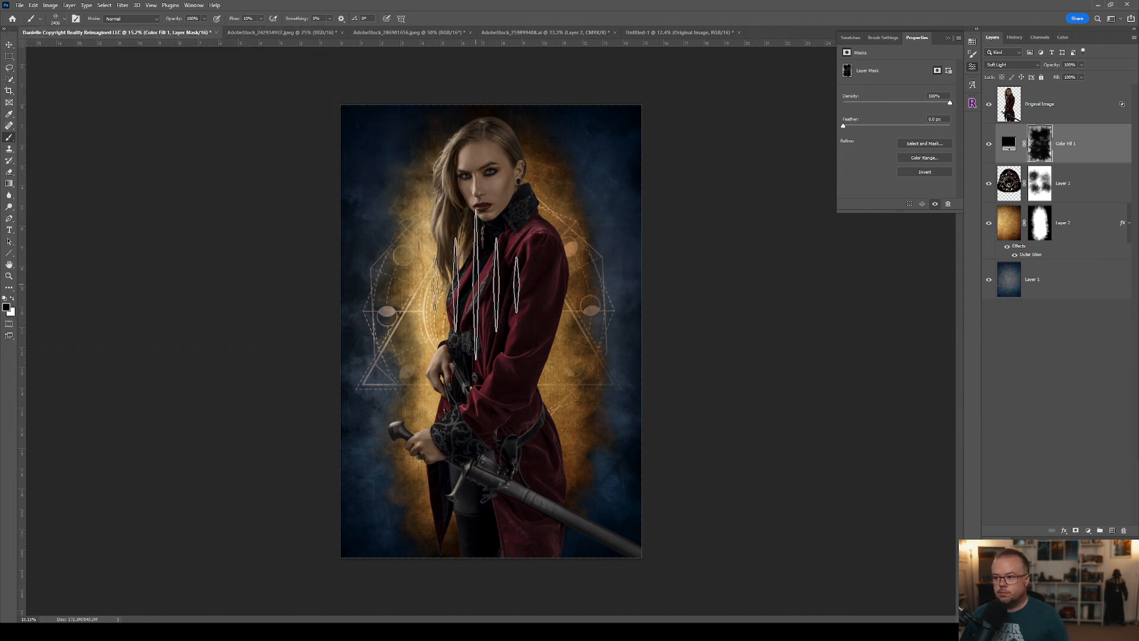
pyautogui.press(']')
pyautogui.press(']')
pyautogui.press(']')
pyautogui.press(']')
pyautogui.press(']')
pyautogui.press(']')
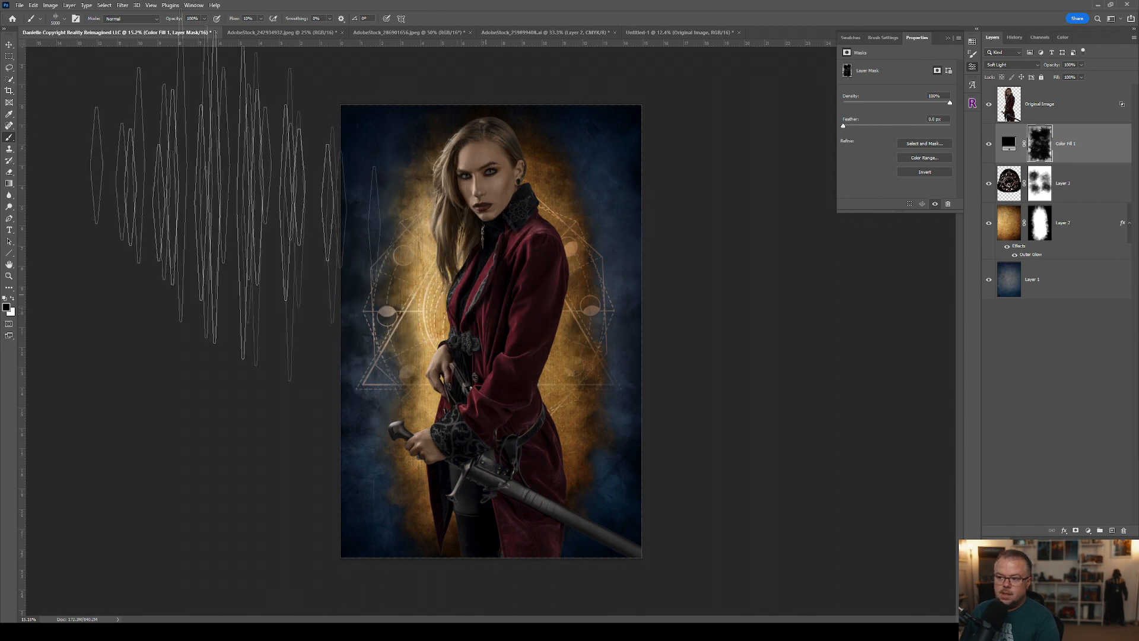
# Choose the broken-circle brush BGR 20 from the same brush set
pyautogui.click(60, 19)
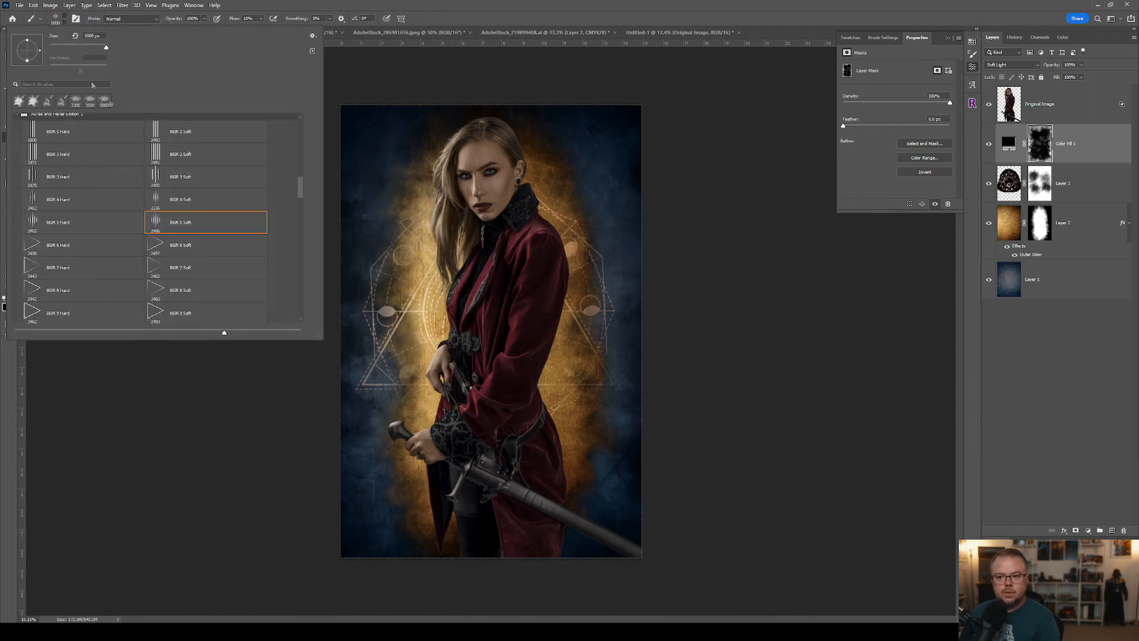
pyautogui.click(177, 244)
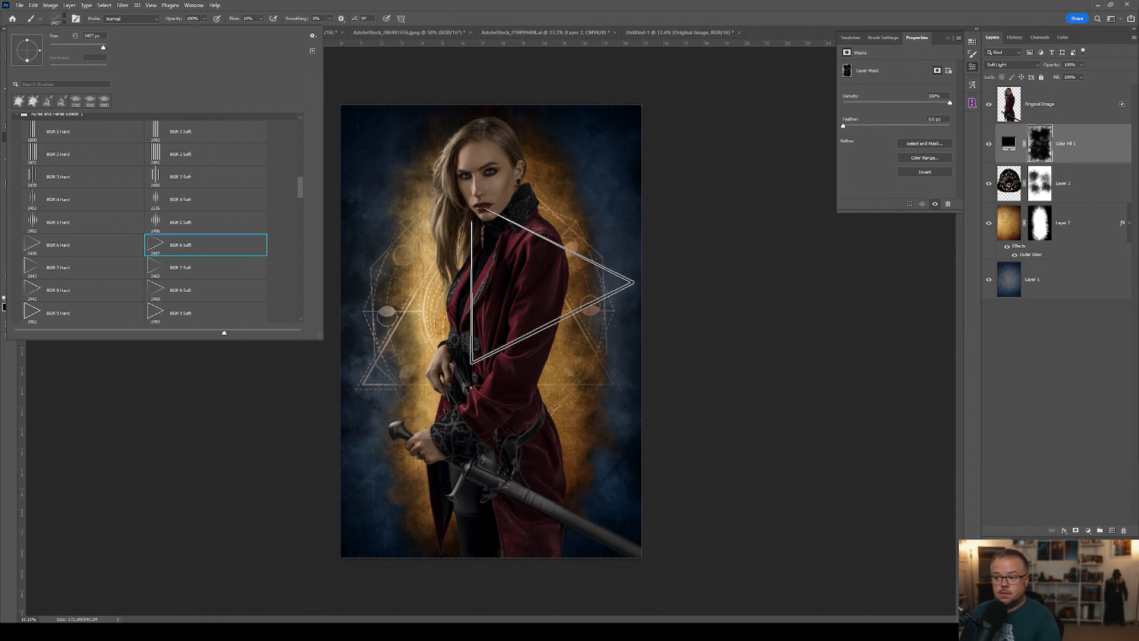
pyautogui.moveTo(300, 191); pyautogui.dragTo(301, 209)
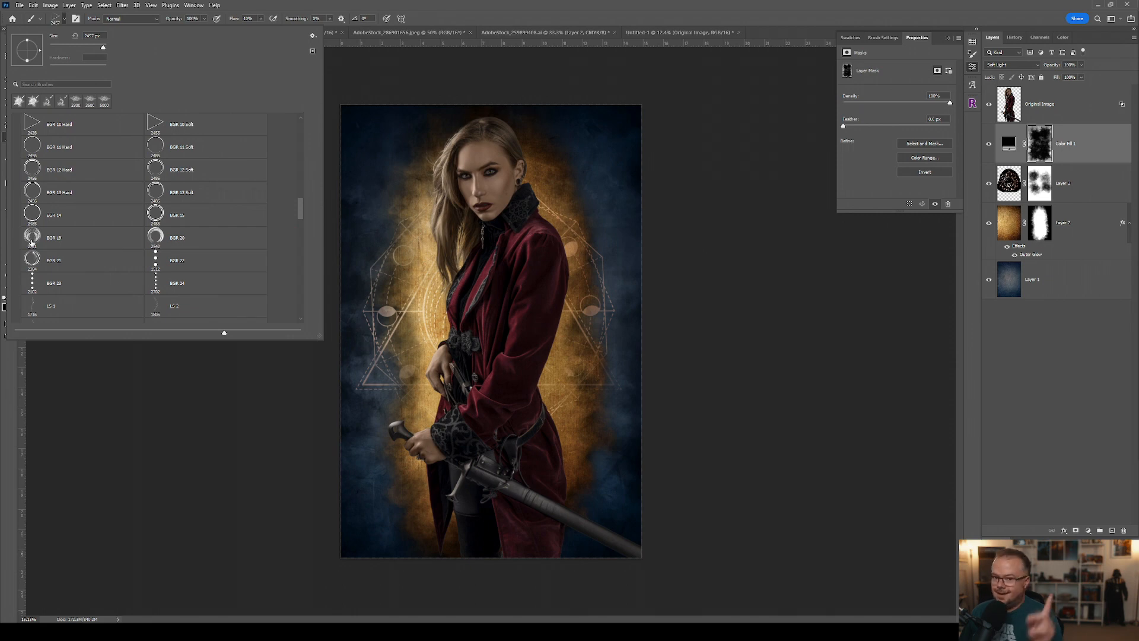
pyautogui.click(156, 238)
pyautogui.press('Return')
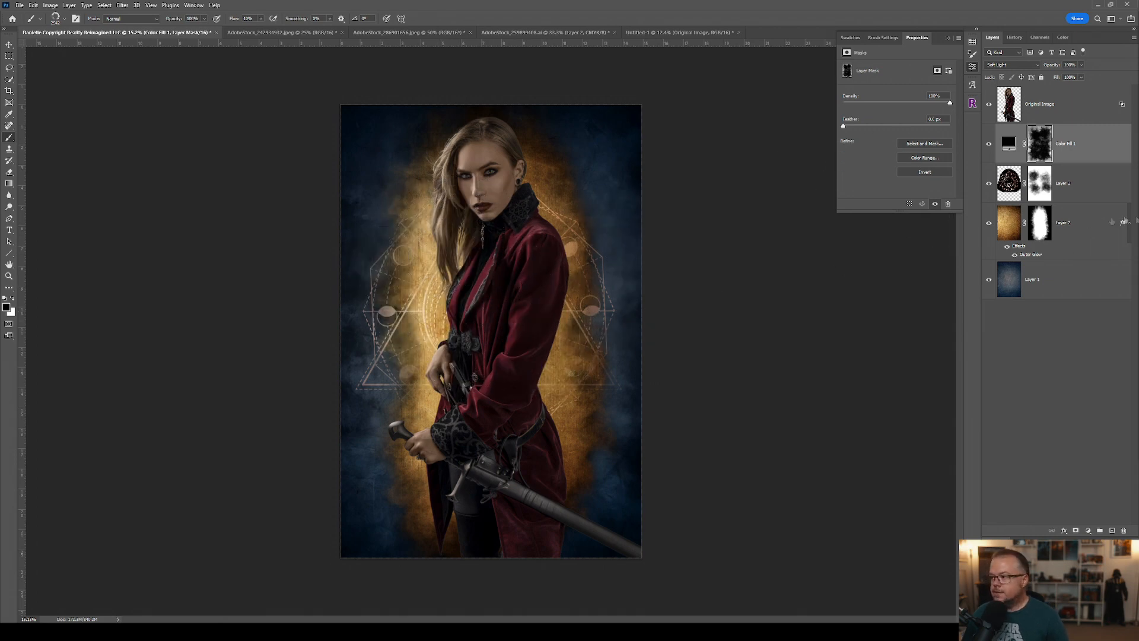
# Duplicate the gold texture layer and turn the copy's mask completely black
pyautogui.click(1078, 224)
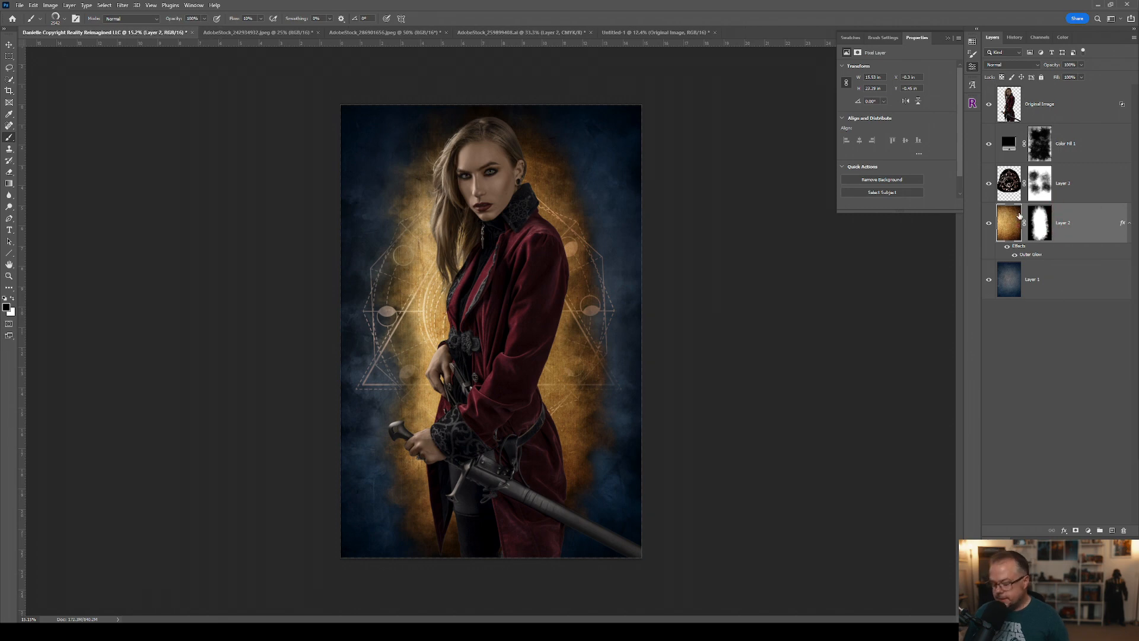
pyautogui.hotkey('ctrl', 'j')
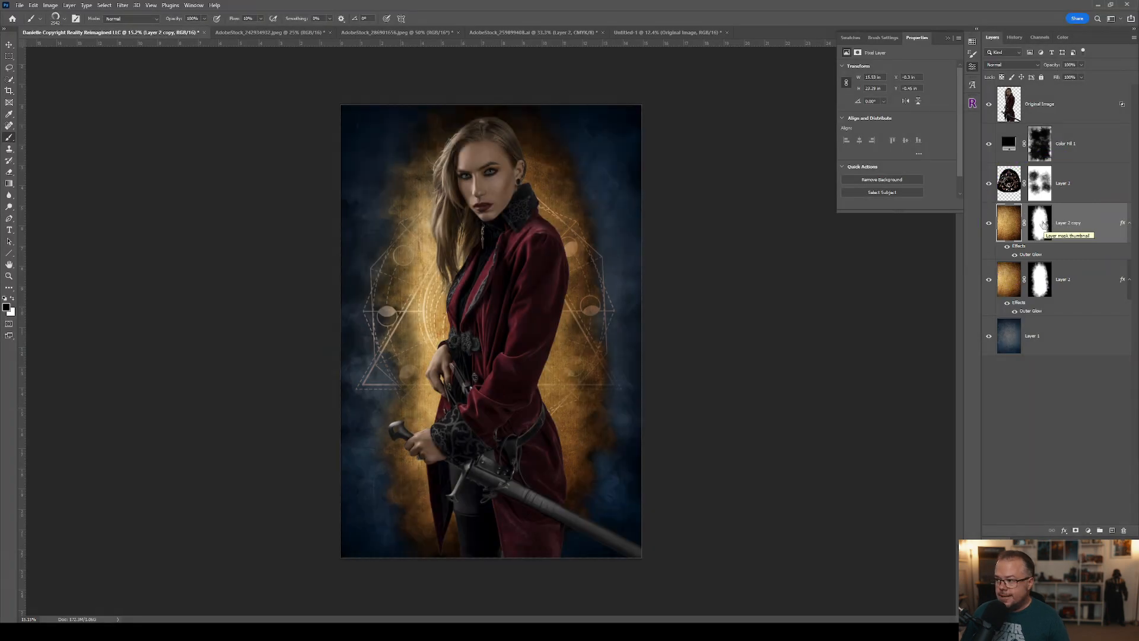
pyautogui.click(1042, 222)
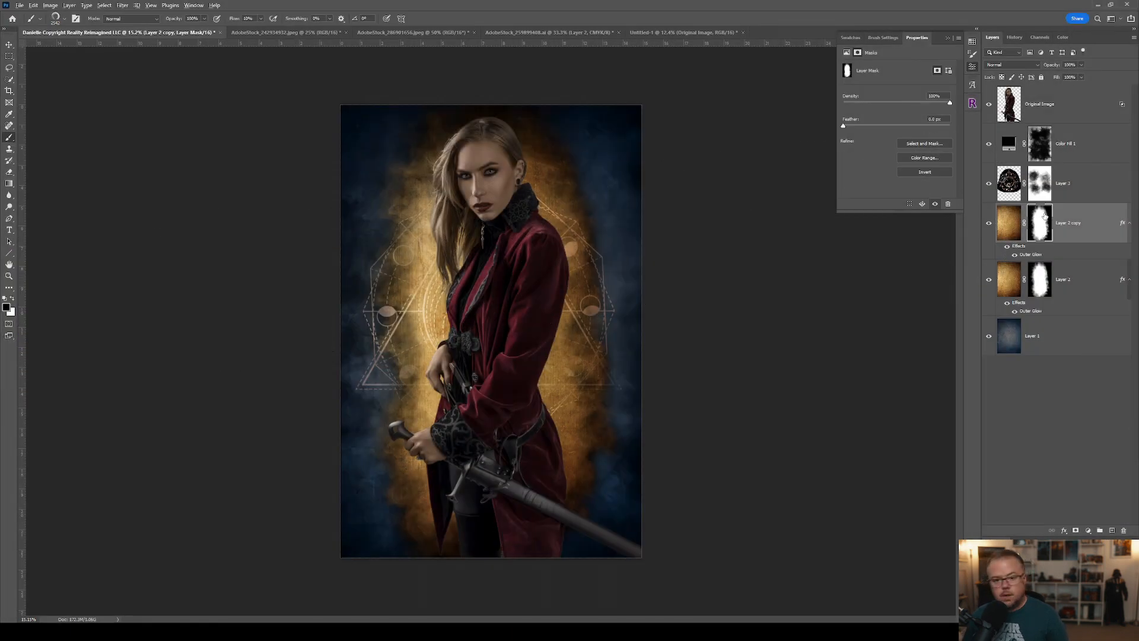
pyautogui.hotkey('ctrl', 'i')
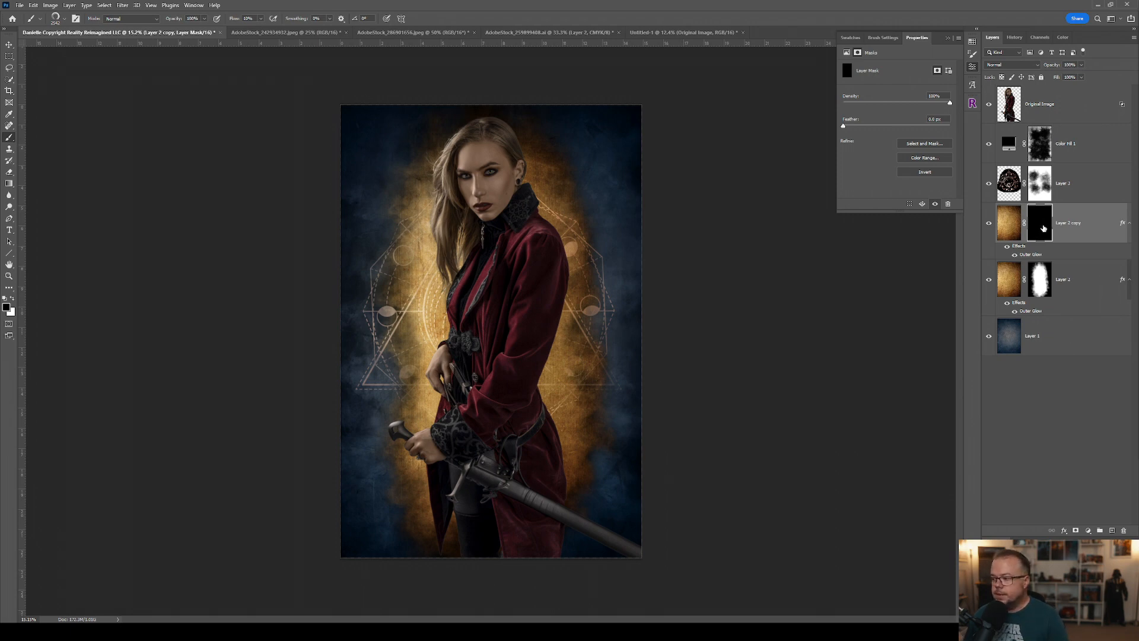
# Add a Hue/Saturation adjustment clipped to the gold texture copy and shift its hue to teal green
pyautogui.click(1088, 531)
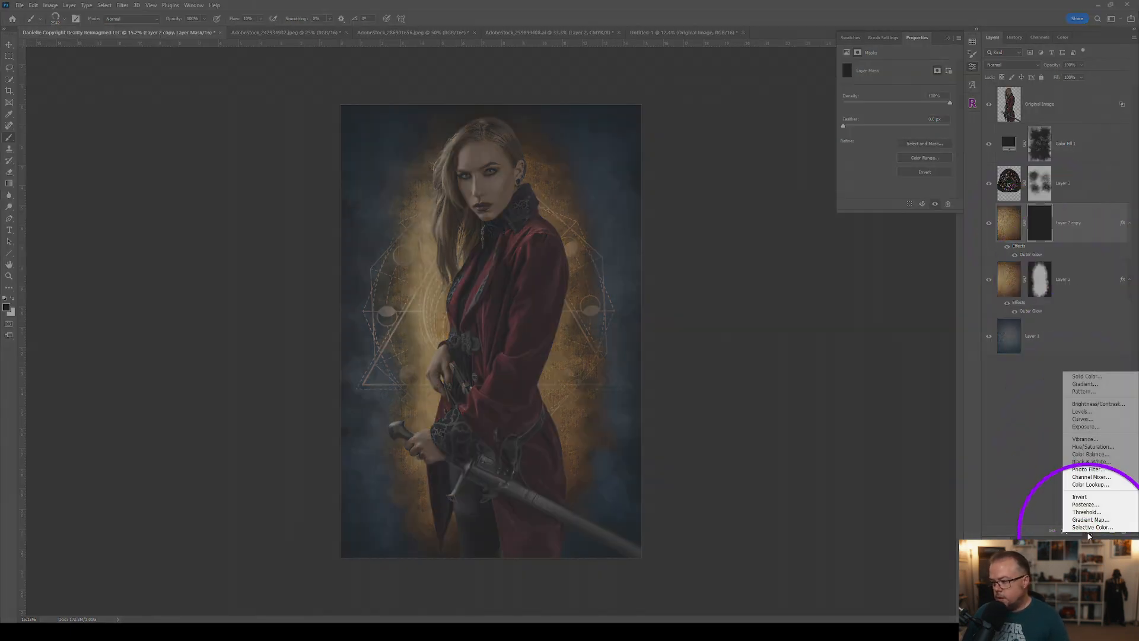
pyautogui.click(1093, 446)
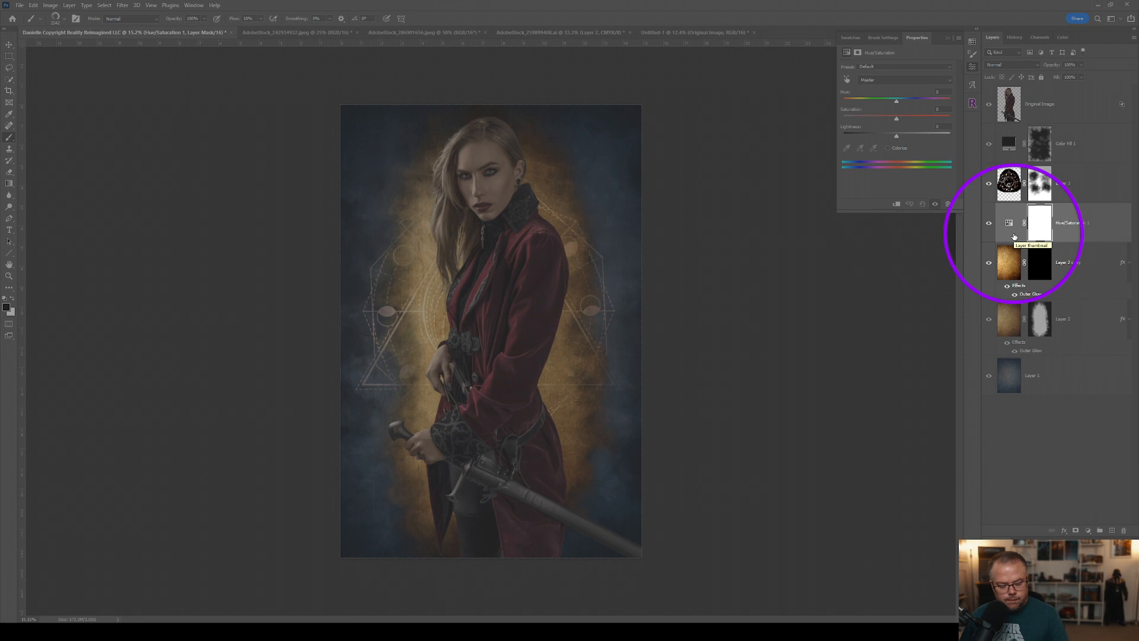
pyautogui.click(896, 204)
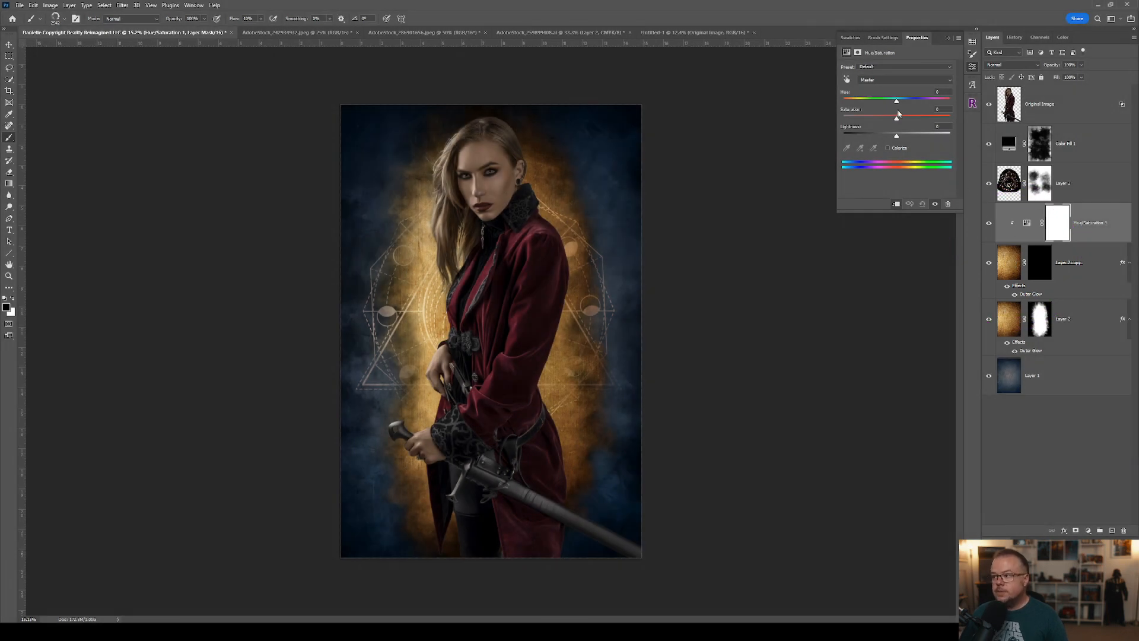
pyautogui.moveTo(897, 101); pyautogui.dragTo(939, 103)
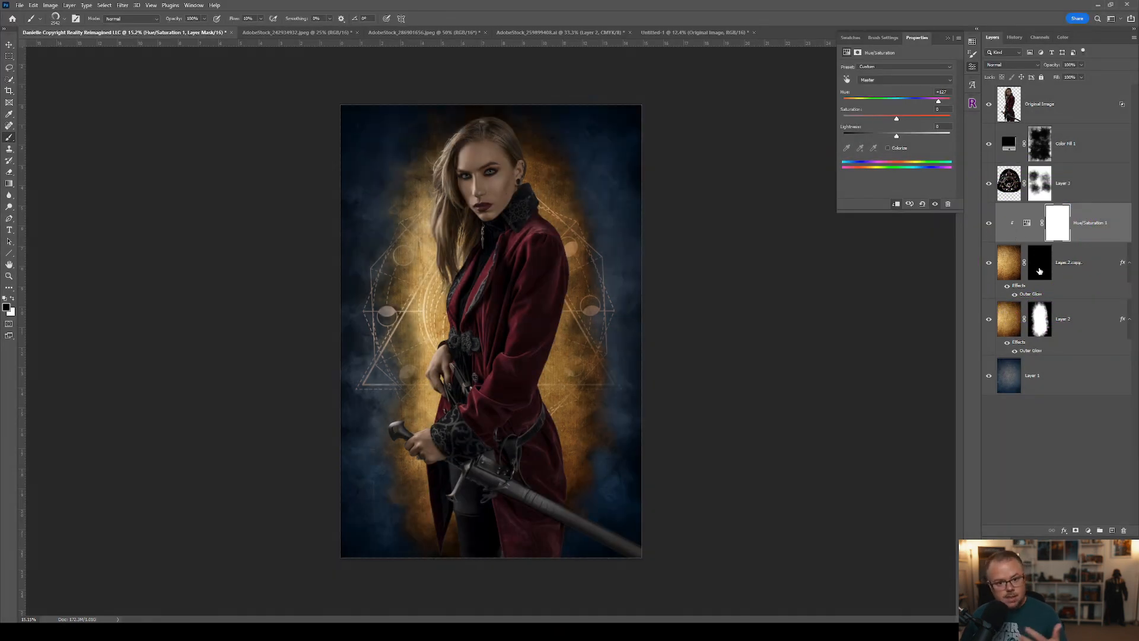
# Stamp an enlarged white circle at 100% flow on the texture copy's mask, centred behind the figure's upper body
pyautogui.click(1045, 263)
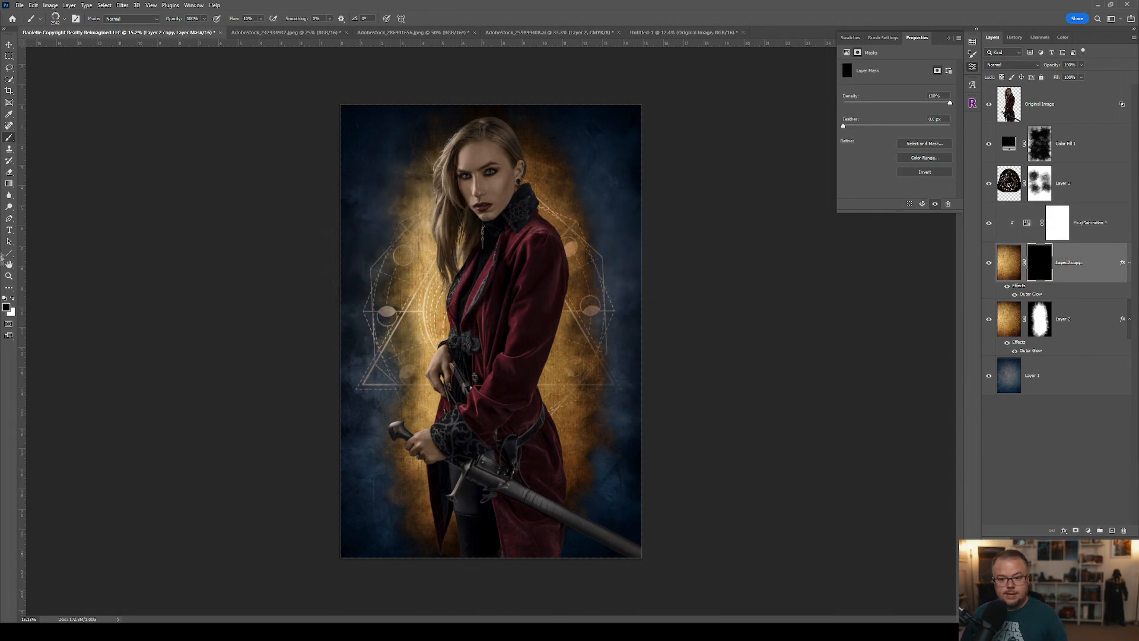
pyautogui.press('x')
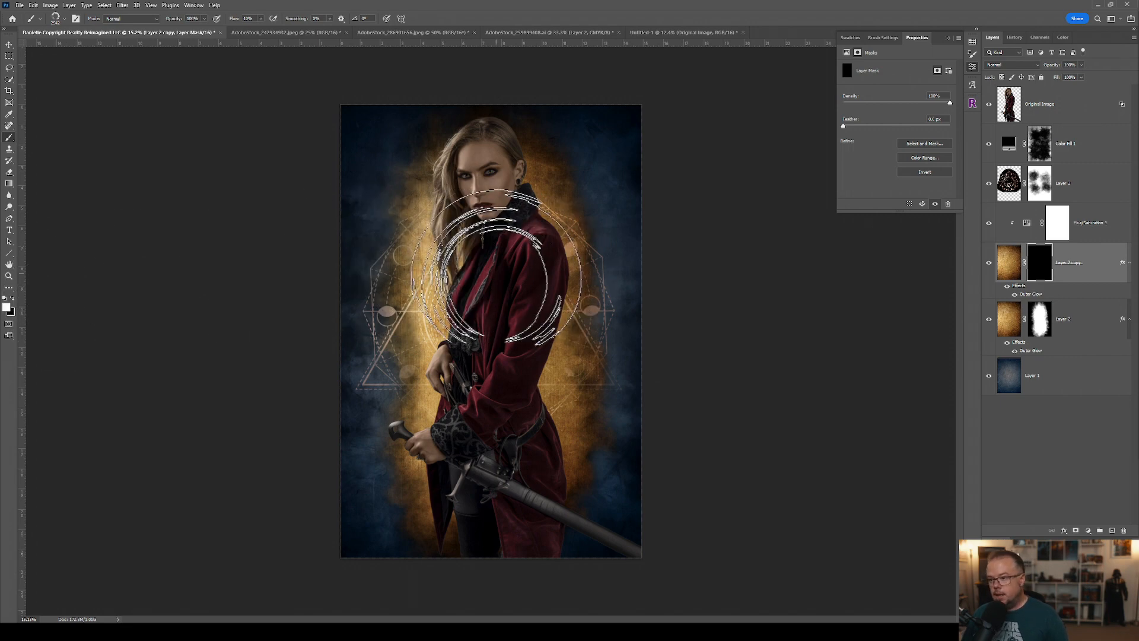
pyautogui.press(']')
pyautogui.press(']')
pyautogui.press(']')
pyautogui.press(']')
pyautogui.press(']')
pyautogui.press(']')
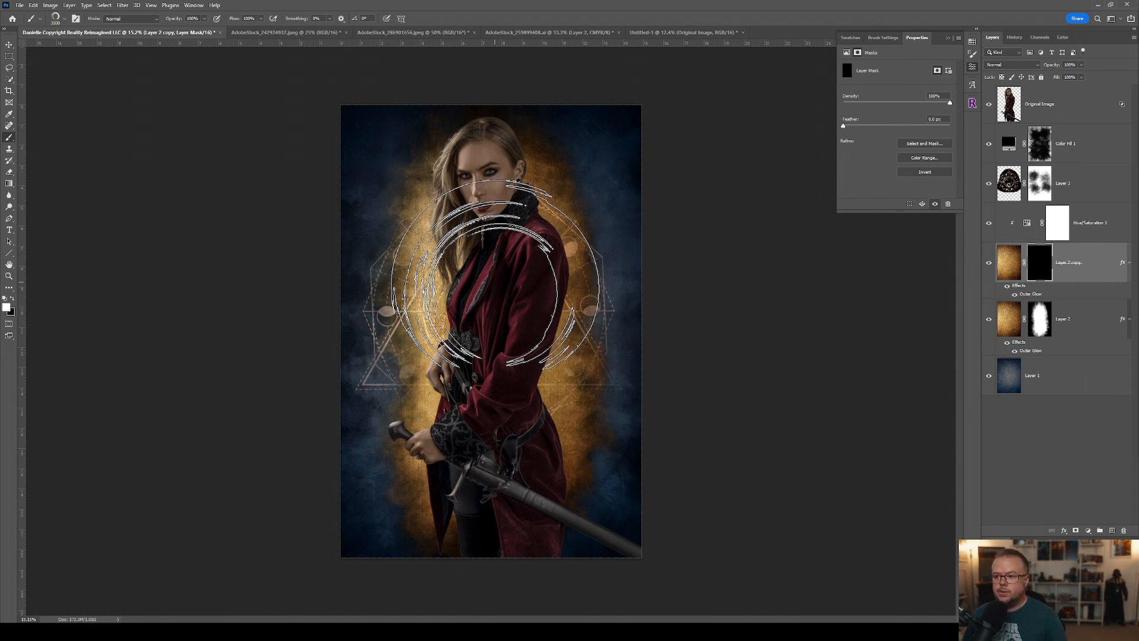
pyautogui.click(494, 276)
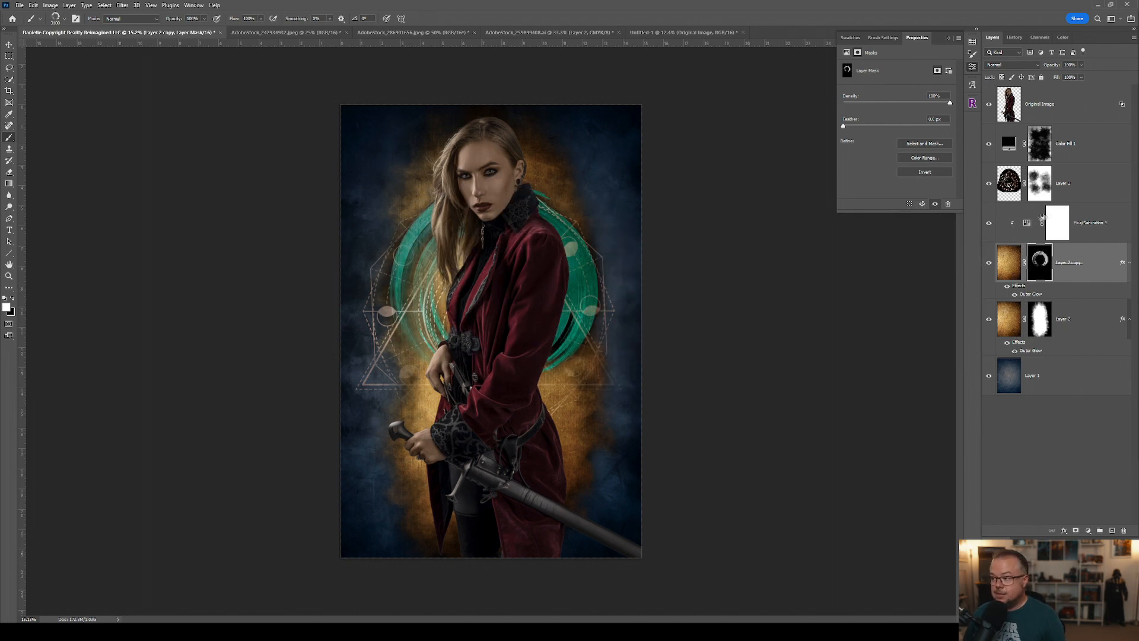
# Shift the hue of the Hue/Saturation adjustment clipped to the gold texture copy so the brushed circle turns red-orange
pyautogui.click(1035, 222)
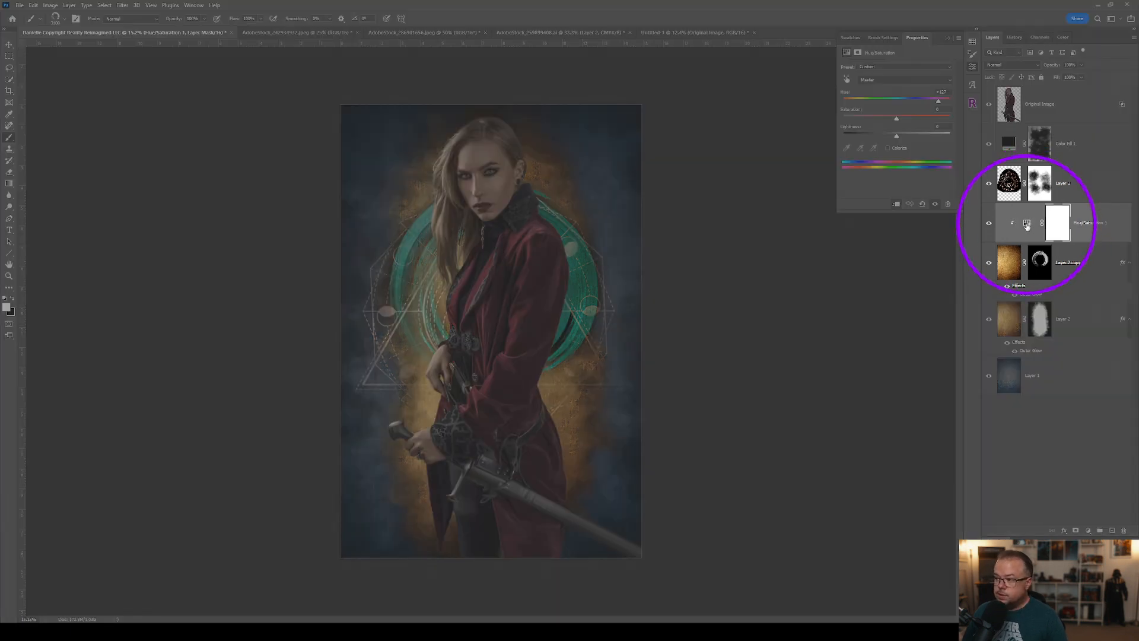
pyautogui.click(1026, 223)
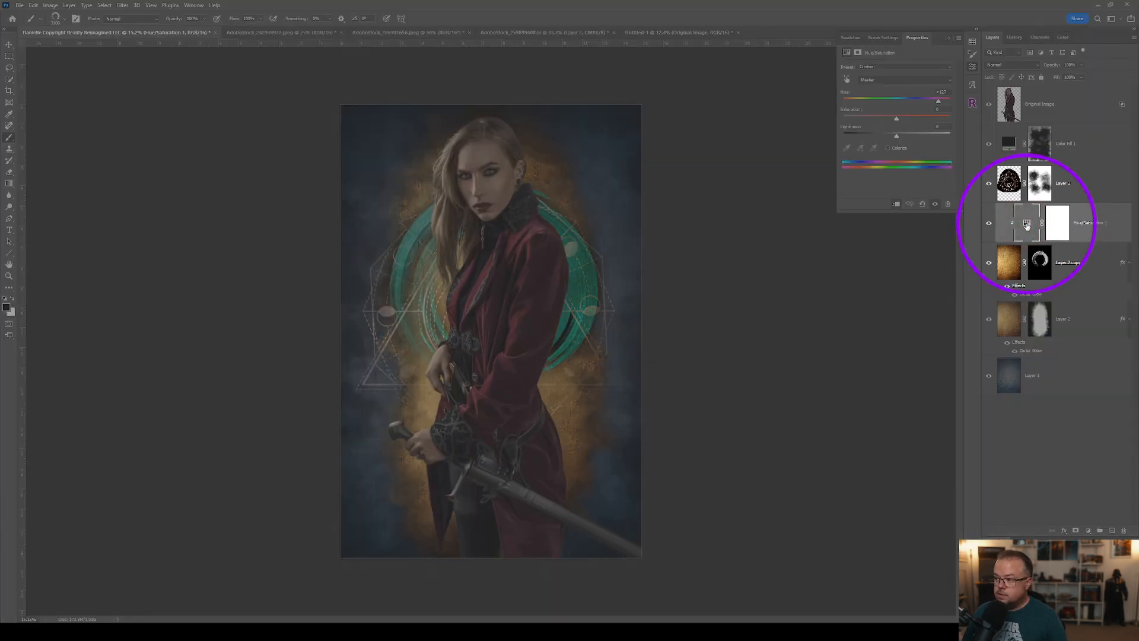
pyautogui.moveTo(938, 105); pyautogui.dragTo(887, 98)
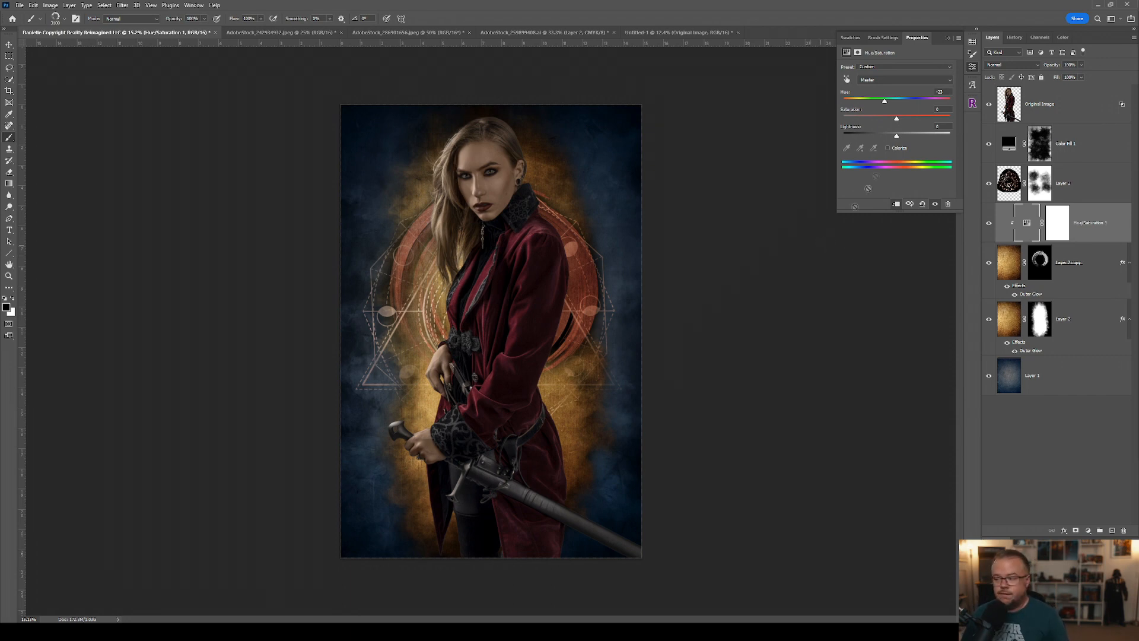
# Compare the Reimagined color grades Style 3 and Style 4 above the Original Image layer and keep Style 4
pyautogui.click(1070, 118)
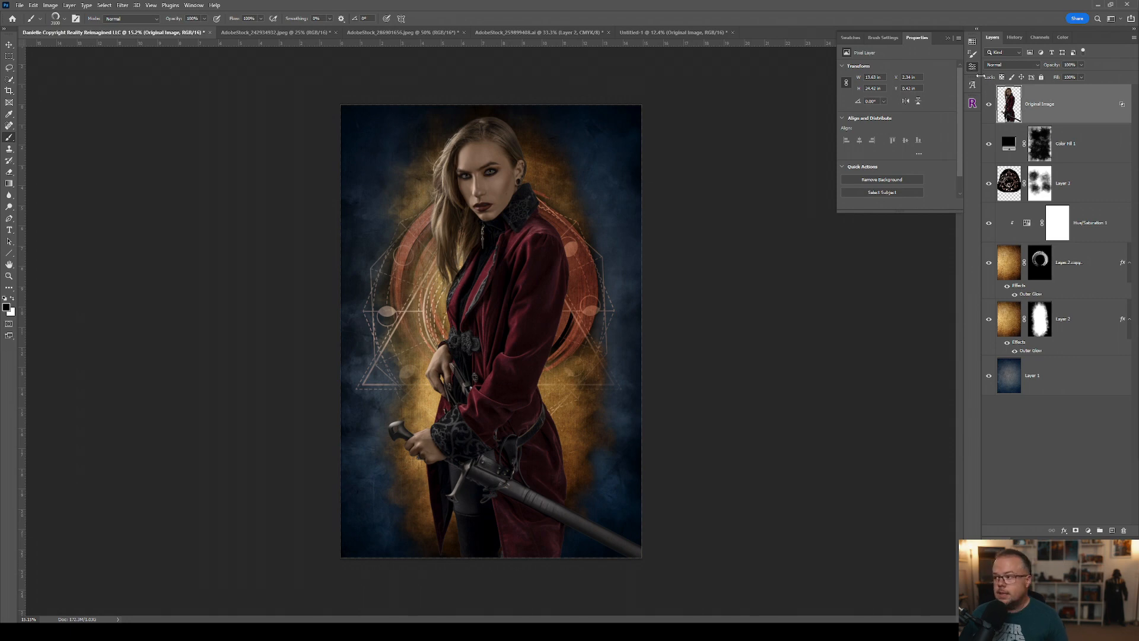
pyautogui.click(972, 103)
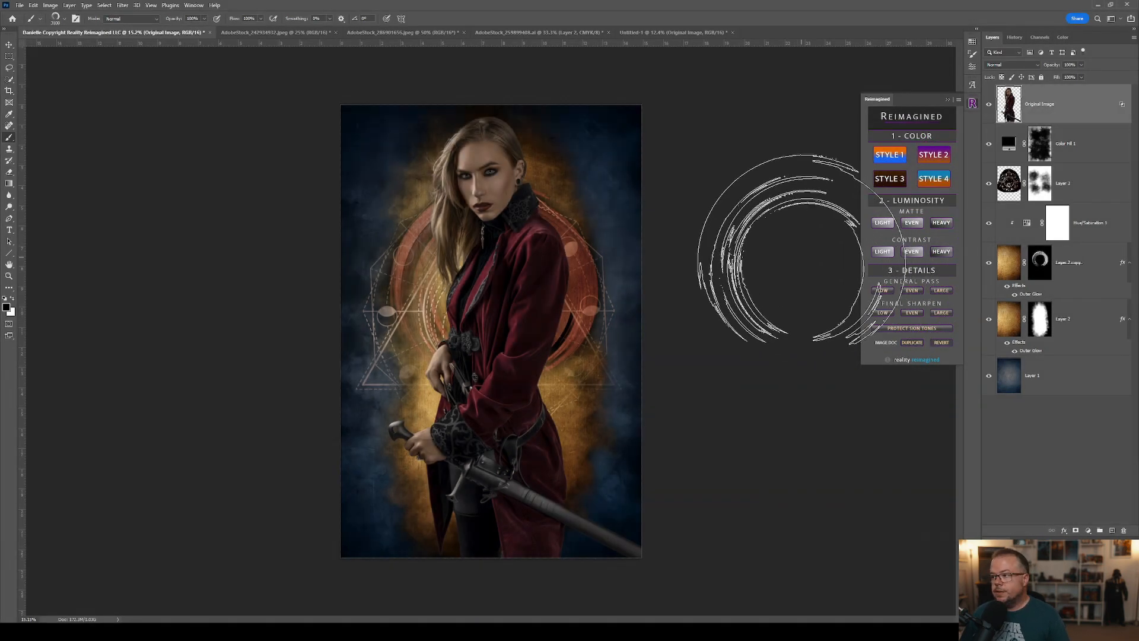
pyautogui.click(893, 179)
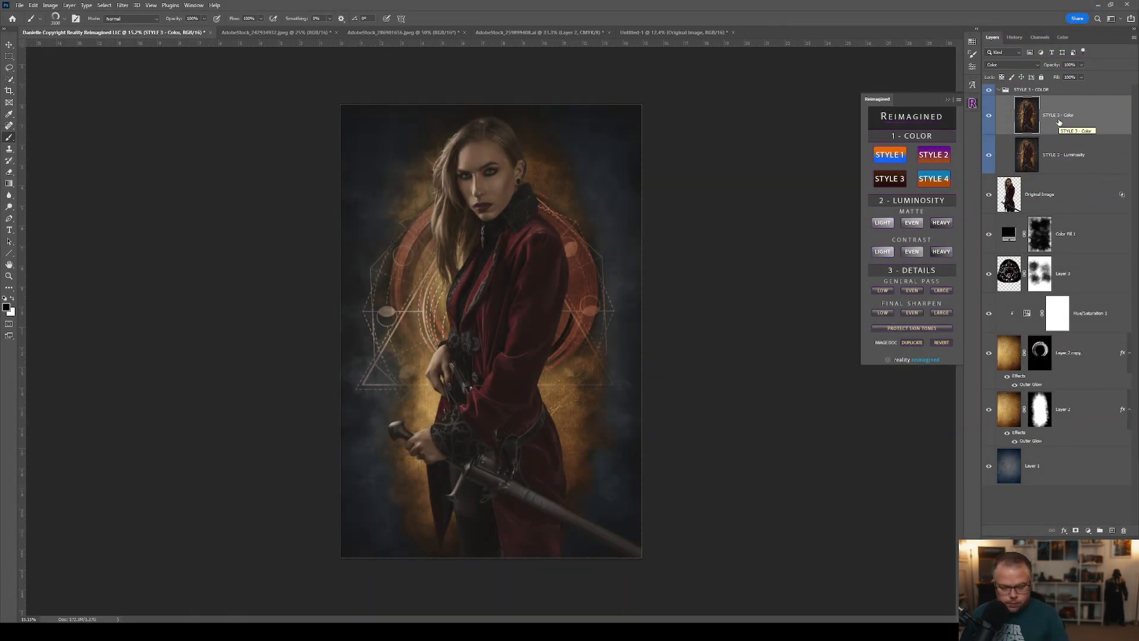
pyautogui.click(937, 180)
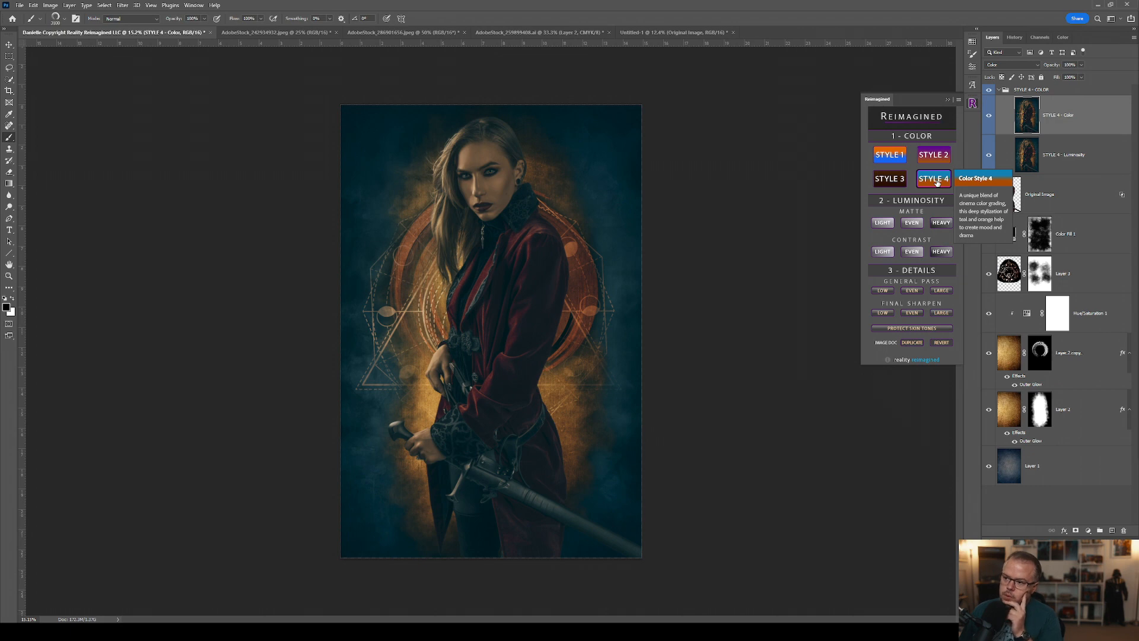
pyautogui.click(900, 178)
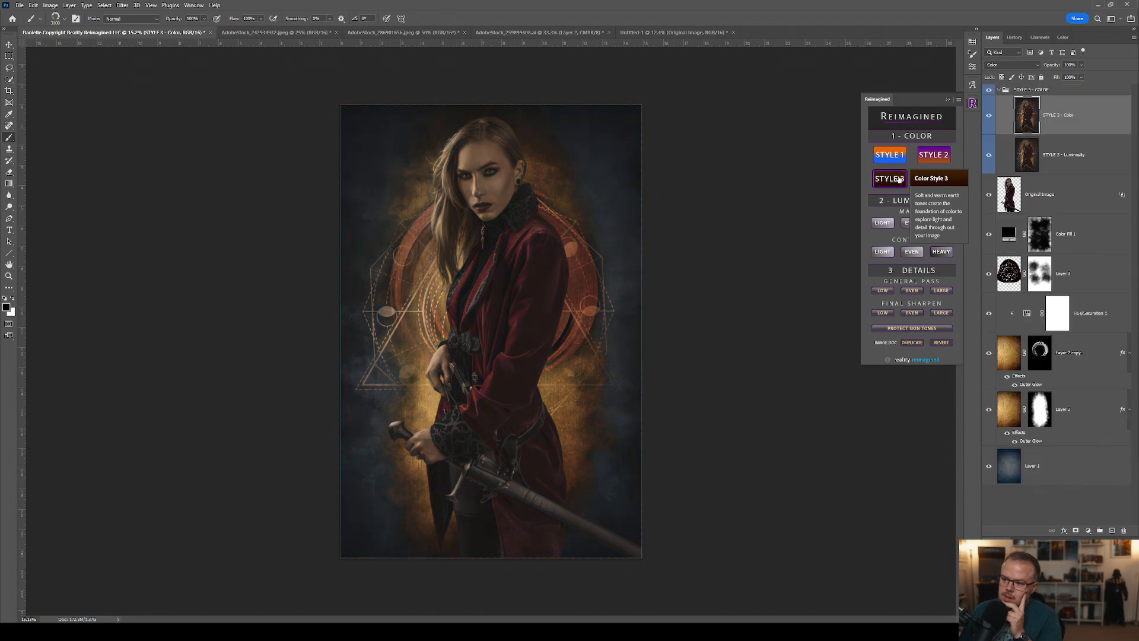
pyautogui.click(935, 177)
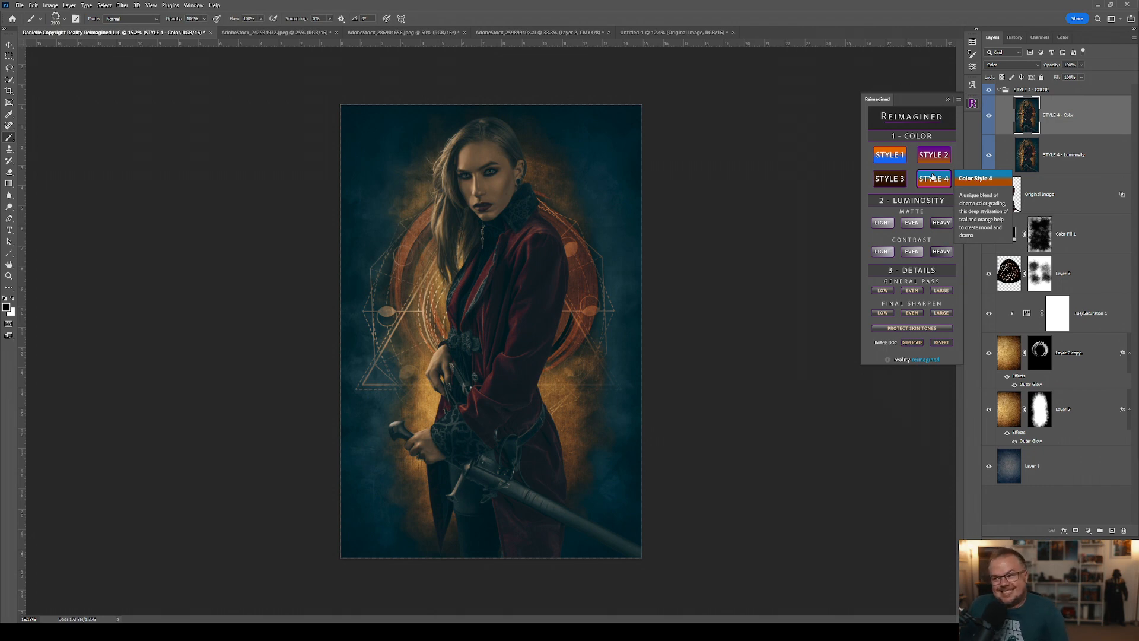
pyautogui.click(933, 177)
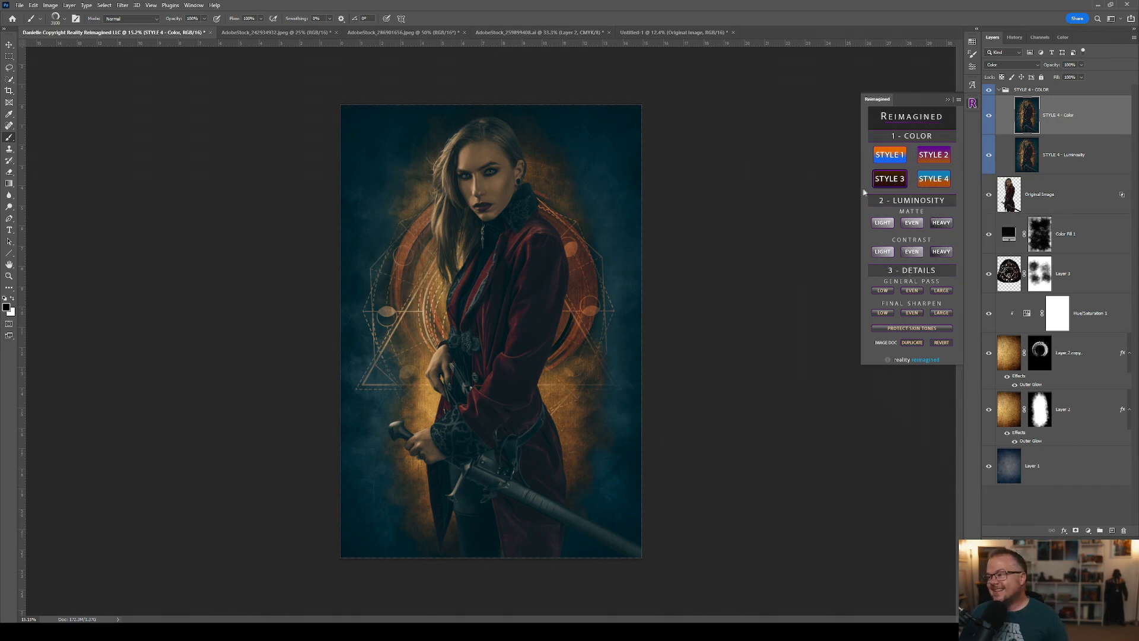
# Add light Matte and light Contrast layers plus even General Pass and even Final Sharpen layers with Reimagined
pyautogui.click(883, 223)
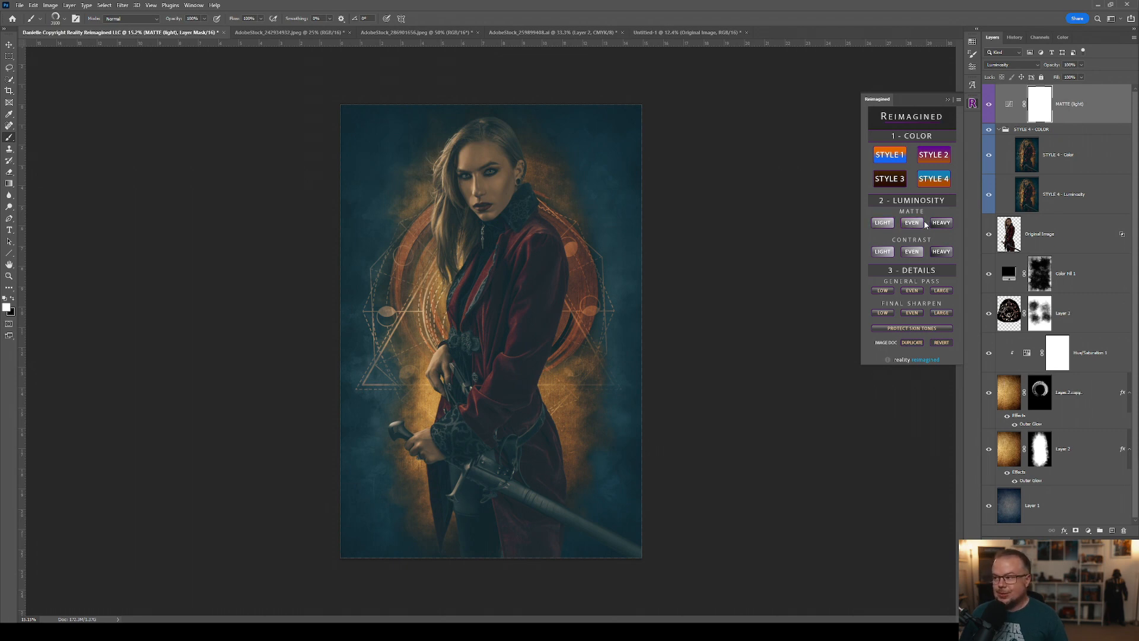
pyautogui.click(885, 251)
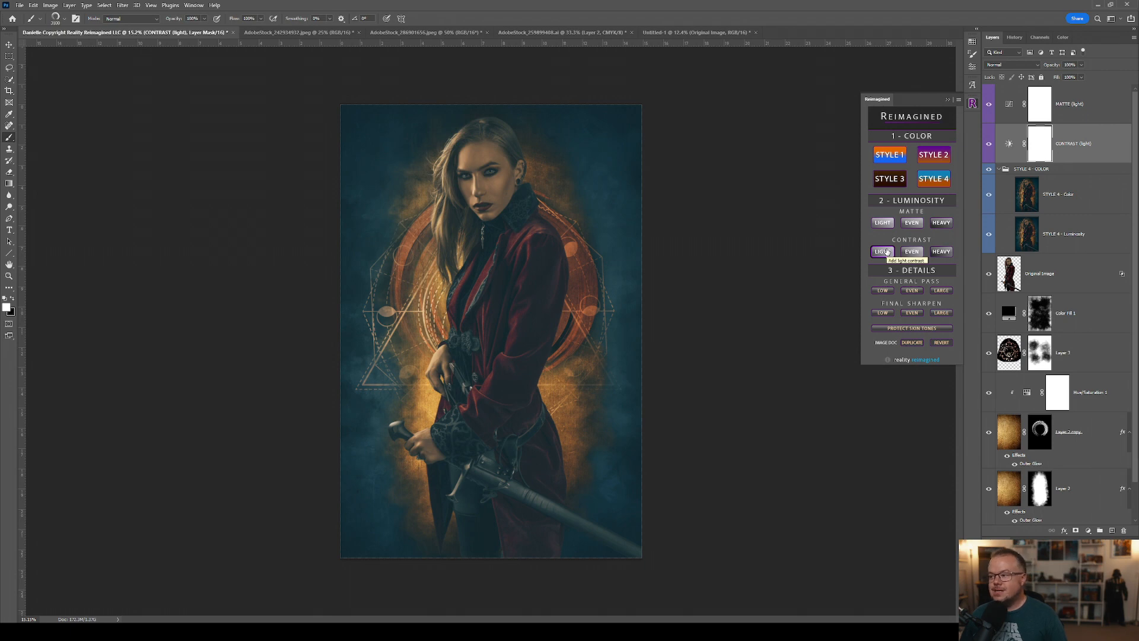
pyautogui.click(888, 293)
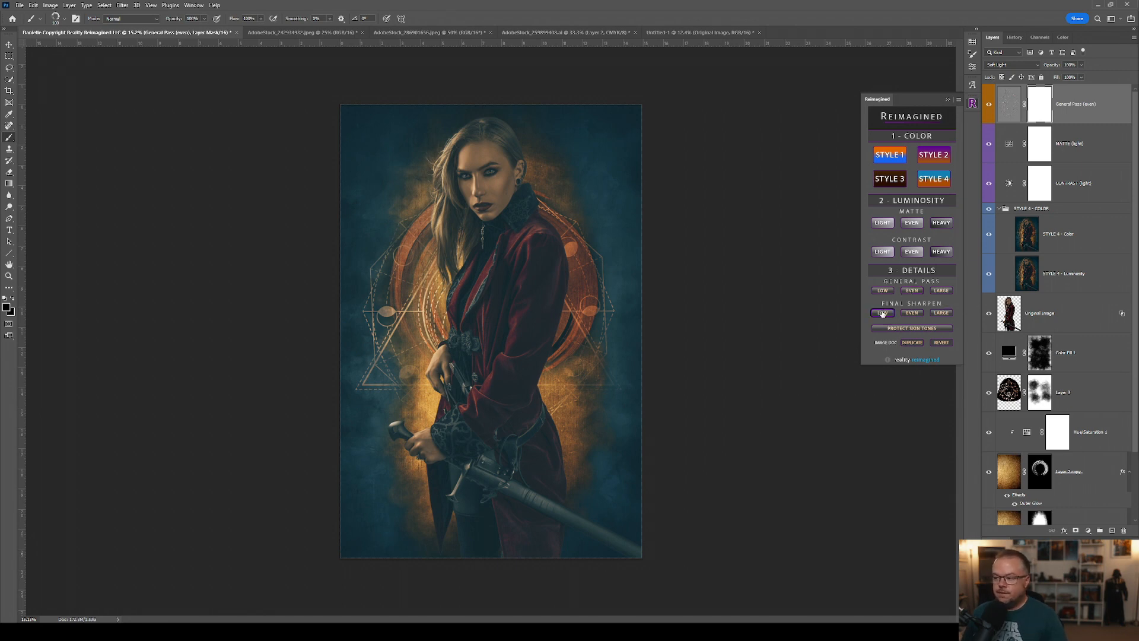
pyautogui.click(914, 315)
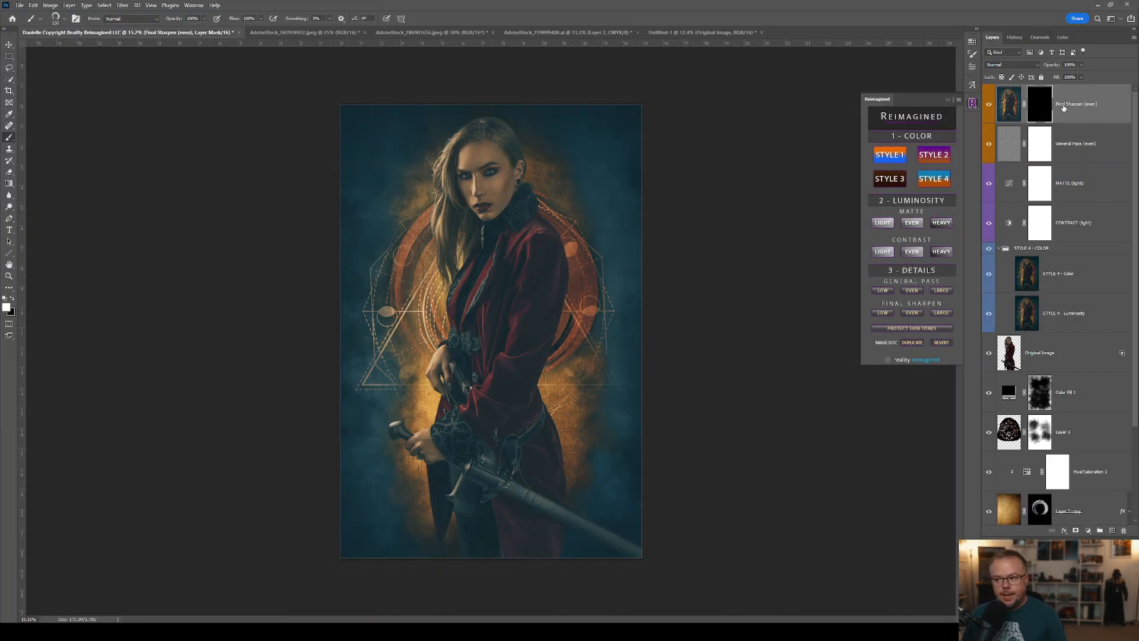
# Replace the circle brush with a round brush from the start of the preset list and enlarge it slightly
pyautogui.click(59, 19)
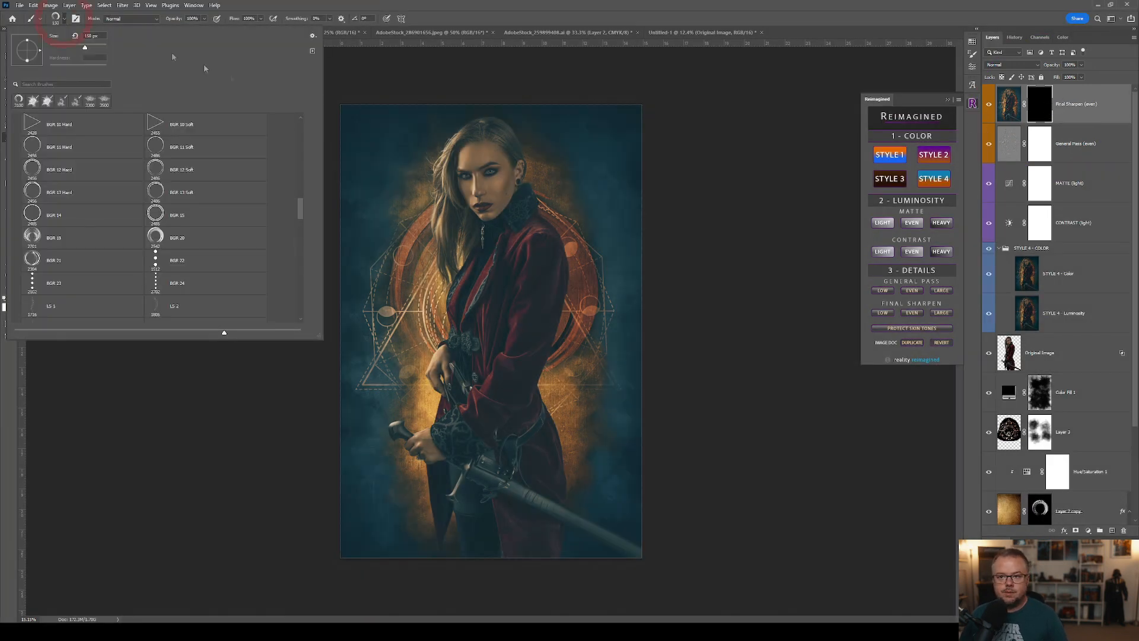
pyautogui.click(297, 117)
pyautogui.moveTo(300, 210); pyautogui.dragTo(303, 114)
pyautogui.doubleClick(32, 137)
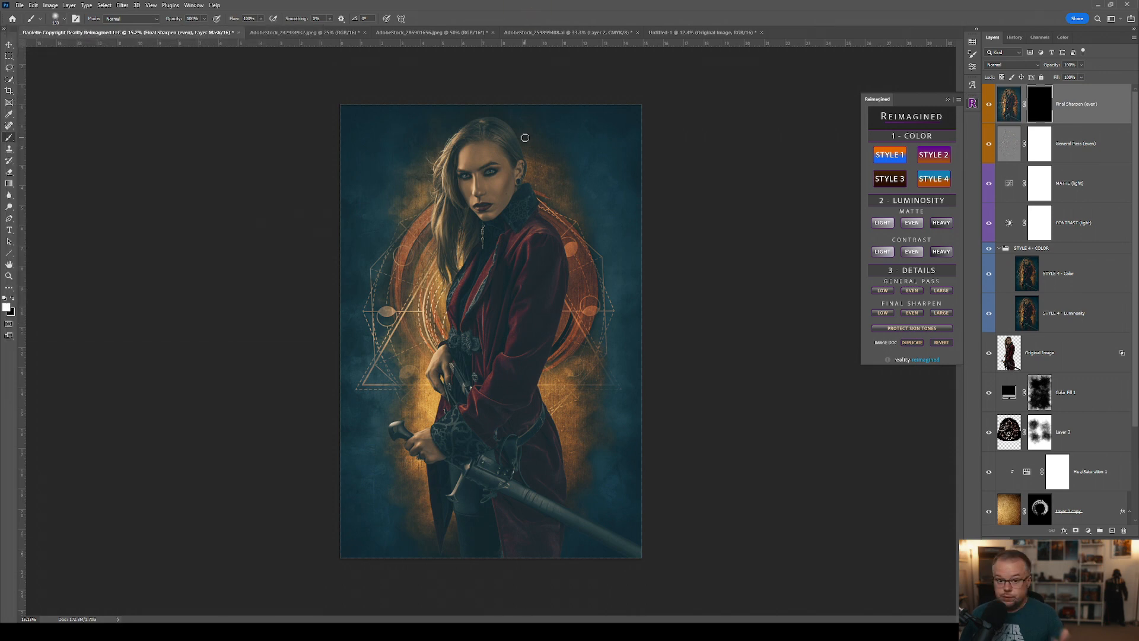
pyautogui.press(']')
pyautogui.press(']')
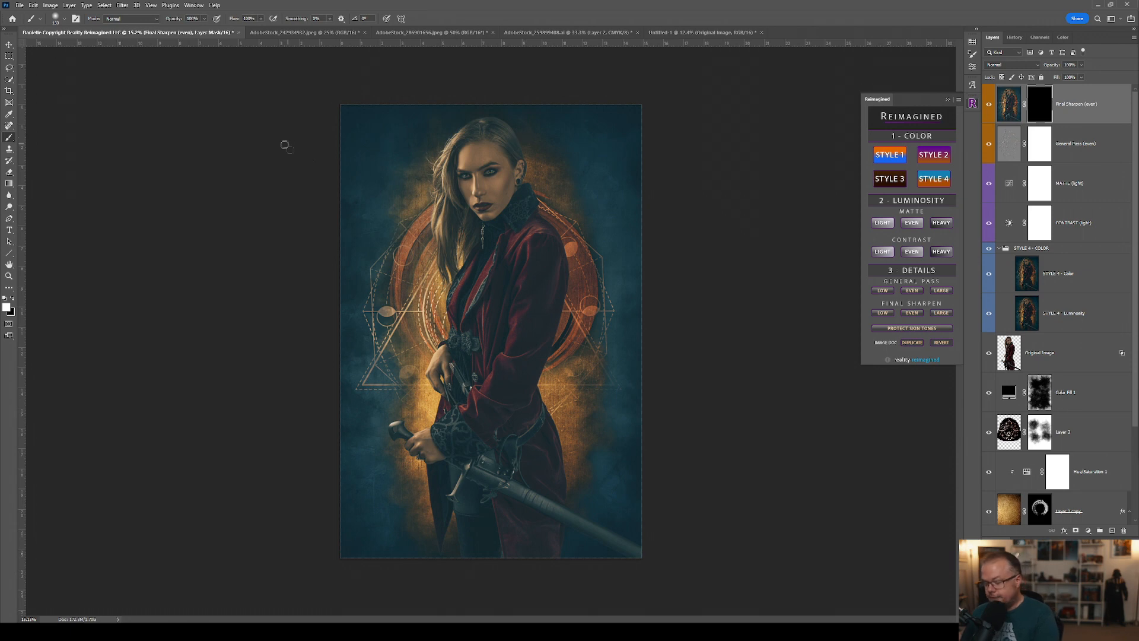
pyautogui.press(']')
pyautogui.press(']')
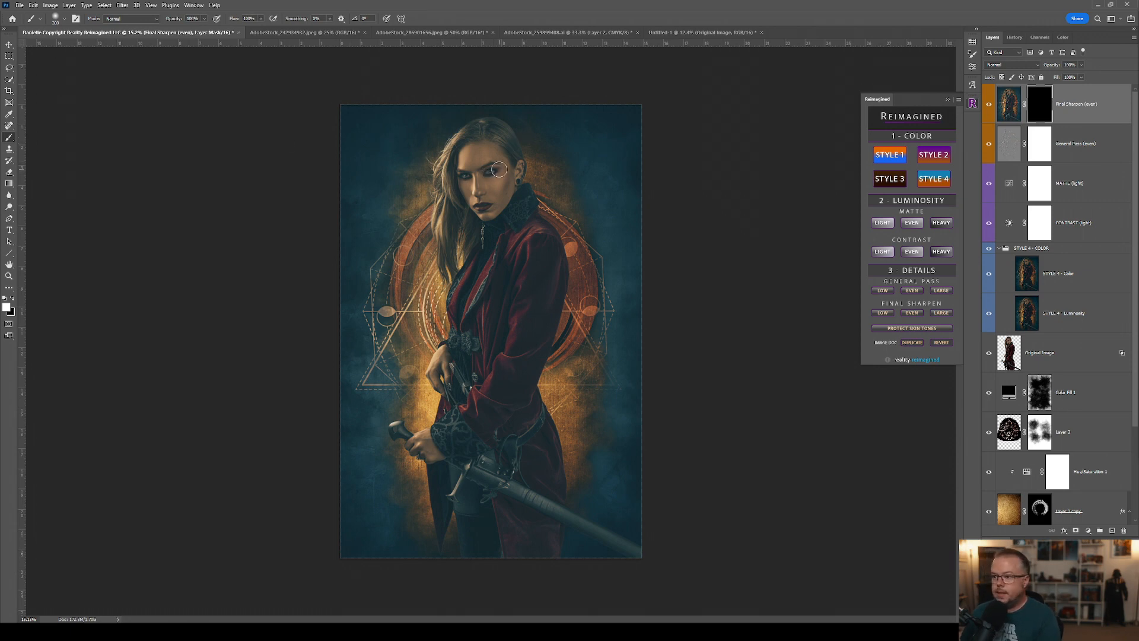
# Paint white over the woman's eyes and lips on the Final Sharpen mask to reveal the sharpening there
pyautogui.click(493, 170)
pyautogui.keyDown('alt'); pyautogui.rightClick(494, 171); pyautogui.keyUp('alt')
pyautogui.moveTo(470, 176); pyautogui.dragTo(466, 175)
pyautogui.press('[')
pyautogui.click(479, 196)
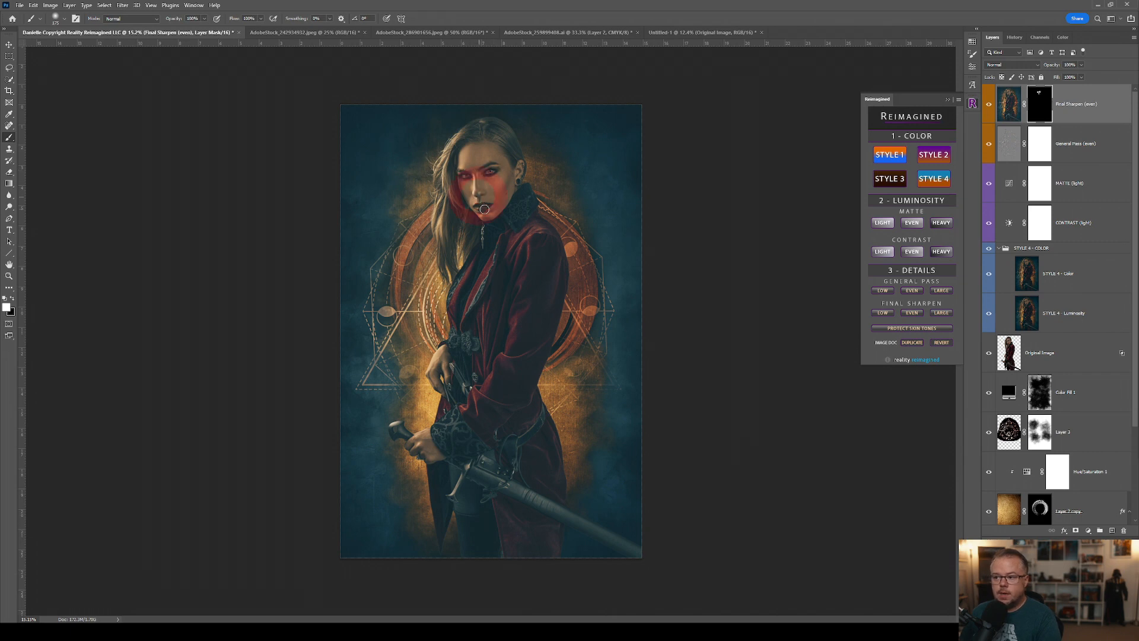
pyautogui.moveTo(478, 208); pyautogui.dragTo(488, 204)
# Enlarge the brush and paint white over the woman's hair on the Final Sharpen mask
pyautogui.press(']')
pyautogui.press(']')
pyautogui.press(']')
pyautogui.press(']')
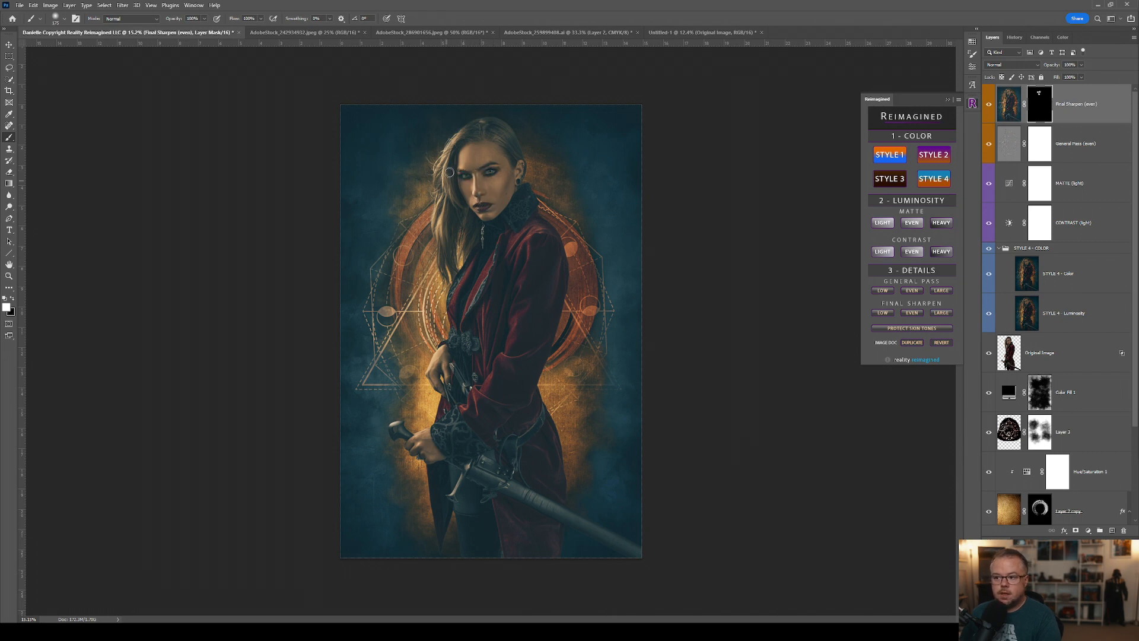
pyautogui.moveTo(447, 202)
pyautogui.mouseDown()
pyautogui.moveTo(461, 128)
pyautogui.moveTo(496, 129)
pyautogui.moveTo(510, 151)
pyautogui.moveTo(485, 126)
pyautogui.mouseUp()
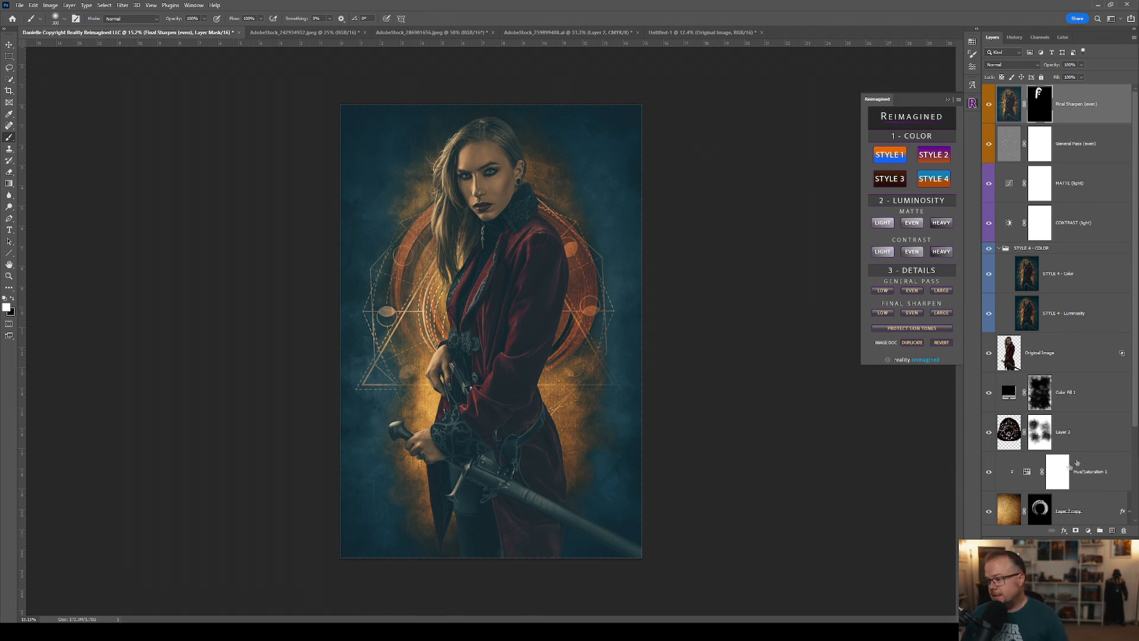
# Add a black Solid Color fill layer above all layers and set its blend mode to Soft Light
pyautogui.click(1087, 530)
pyautogui.click(1096, 376)
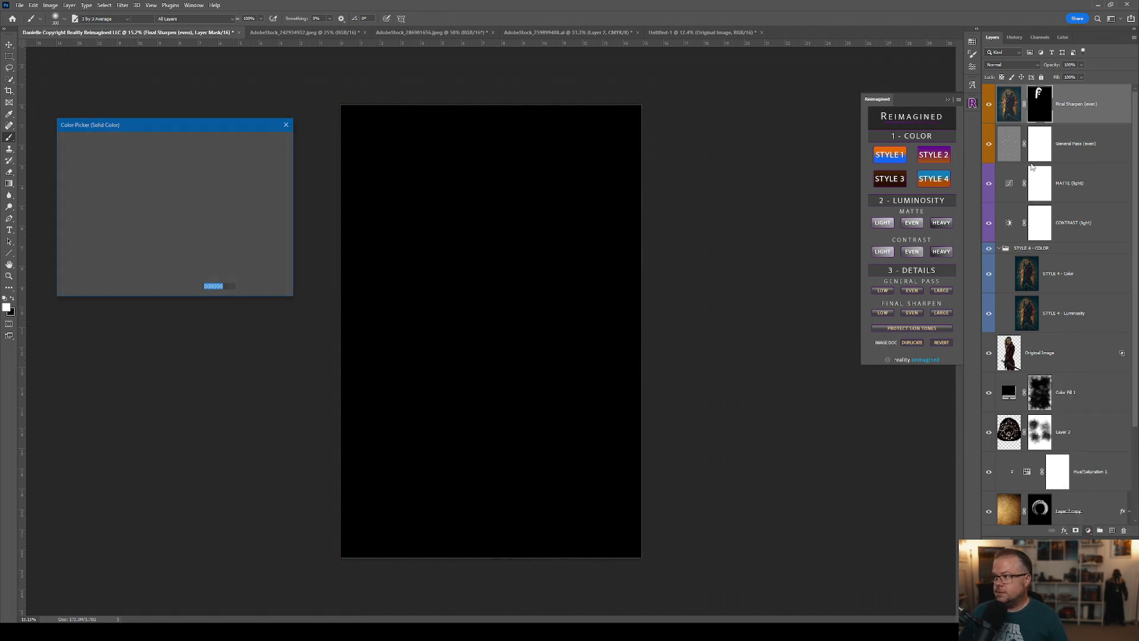
pyautogui.click(264, 142)
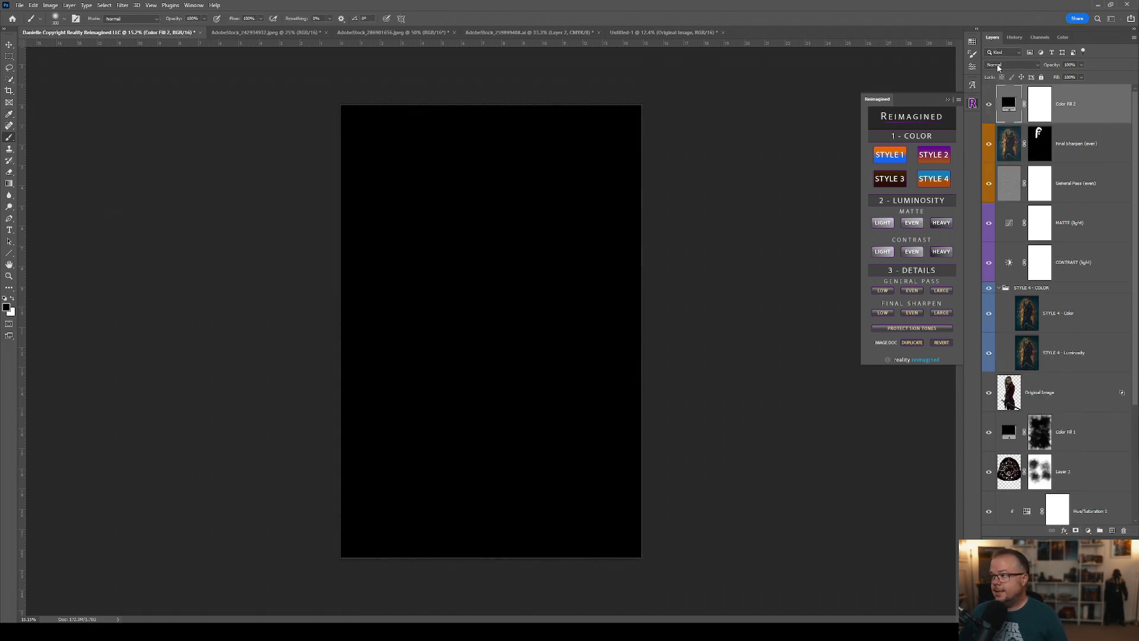
pyautogui.click(999, 66)
pyautogui.click(997, 180)
# Target the black fill's mask and set up the Gradient tool with the Foreground to Transparent preset and black as foreground
pyautogui.click(1038, 106)
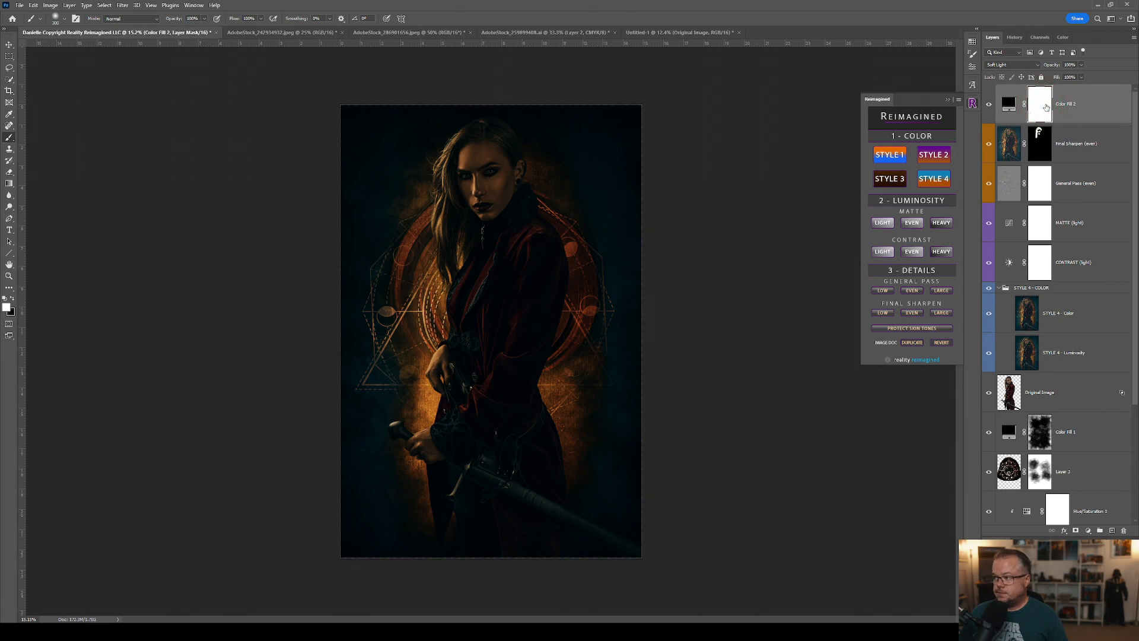
pyautogui.press('x')
pyautogui.press('g')
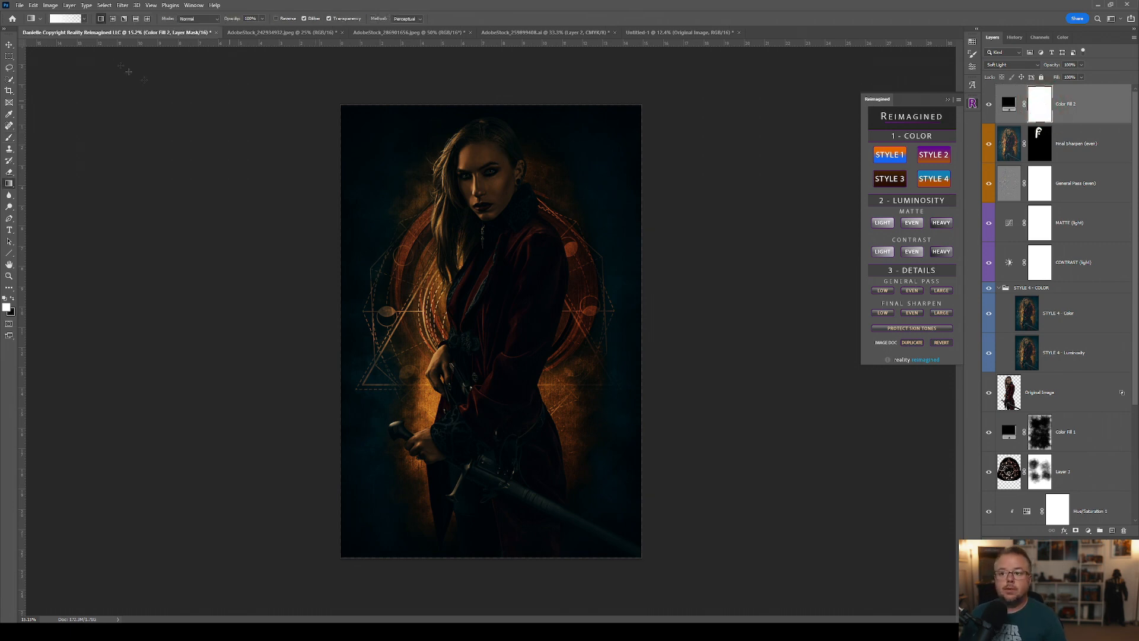
pyautogui.click(85, 19)
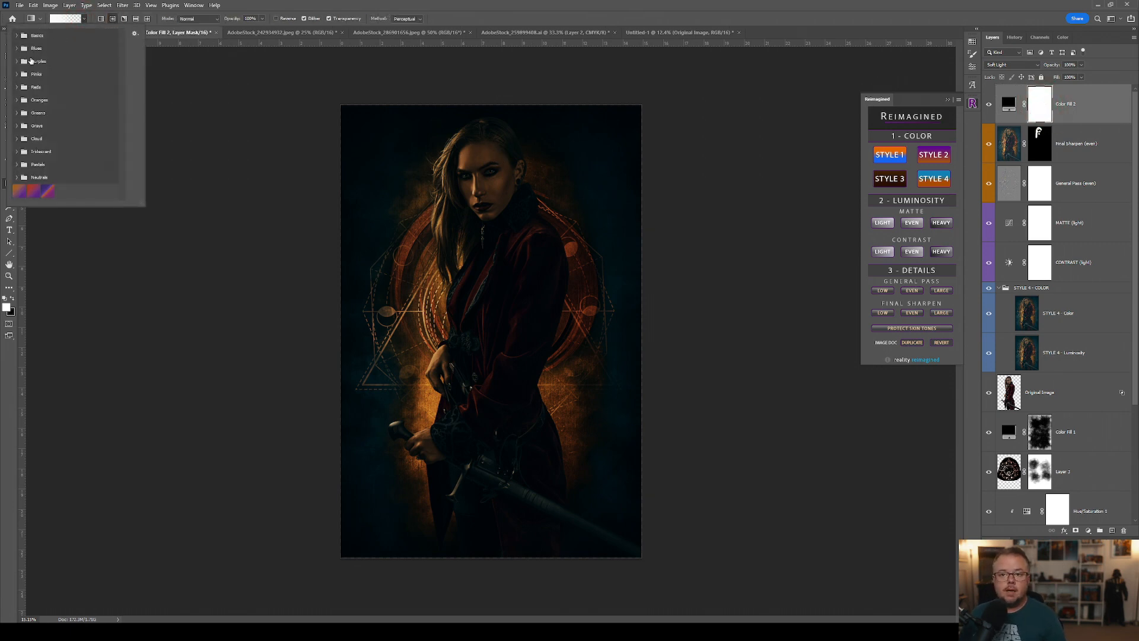
pyautogui.click(19, 36)
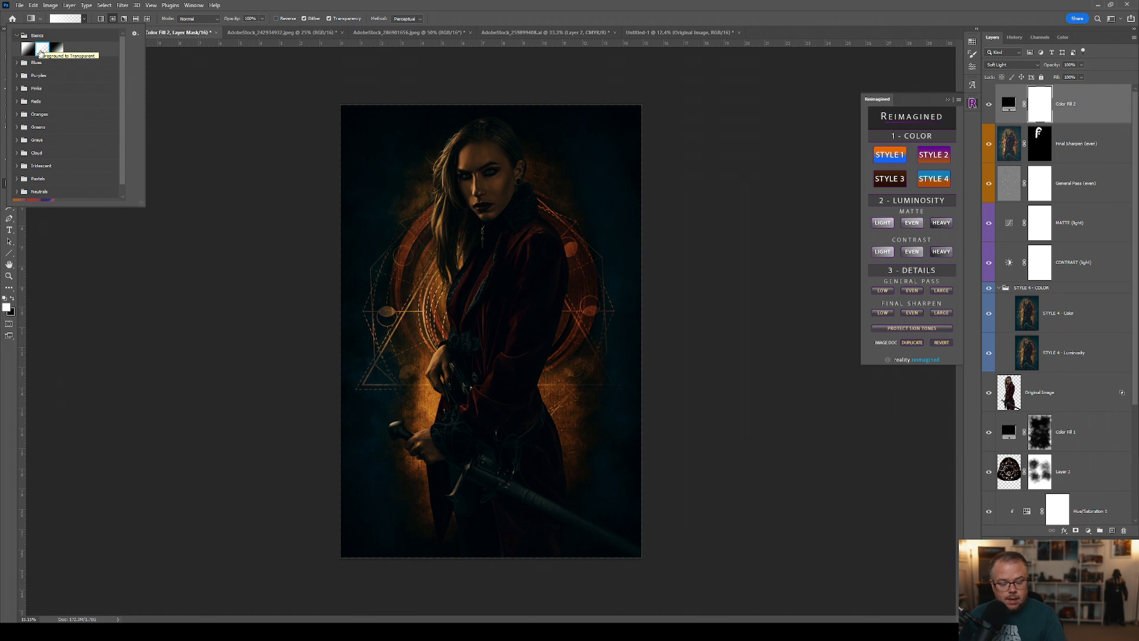
pyautogui.press('b')
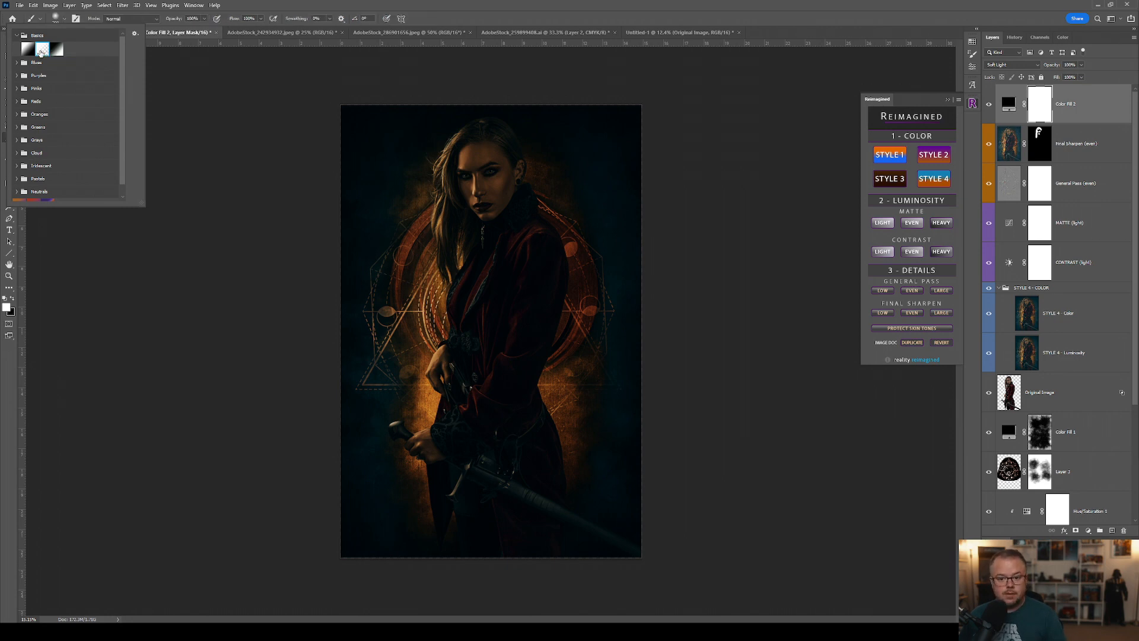
pyautogui.click(11, 299)
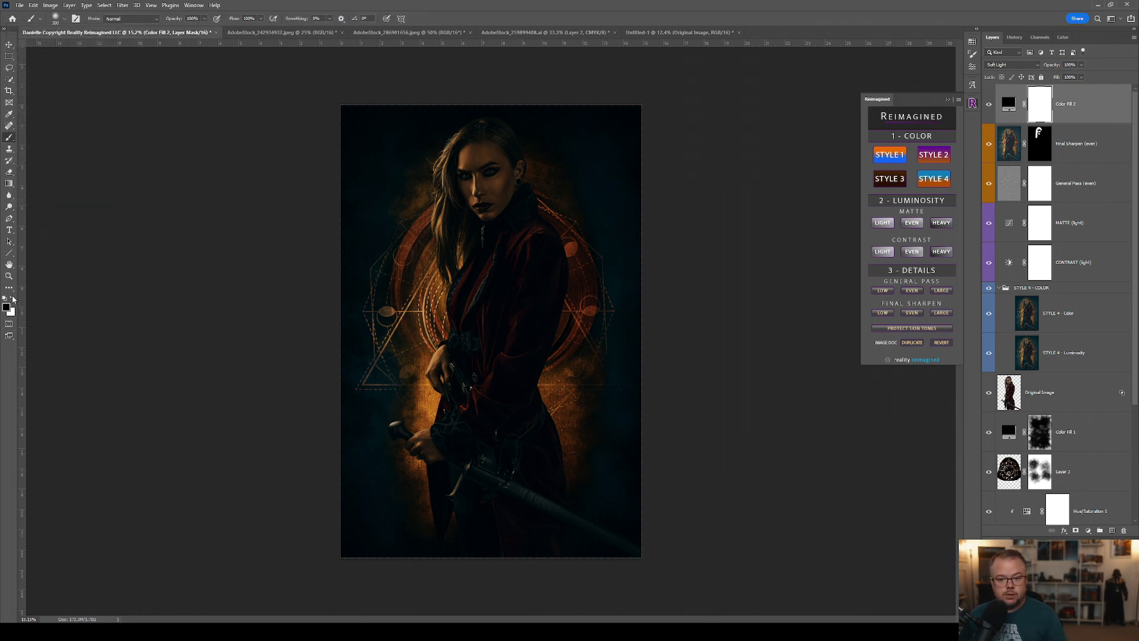
pyautogui.click(65, 20)
pyautogui.click(64, 20)
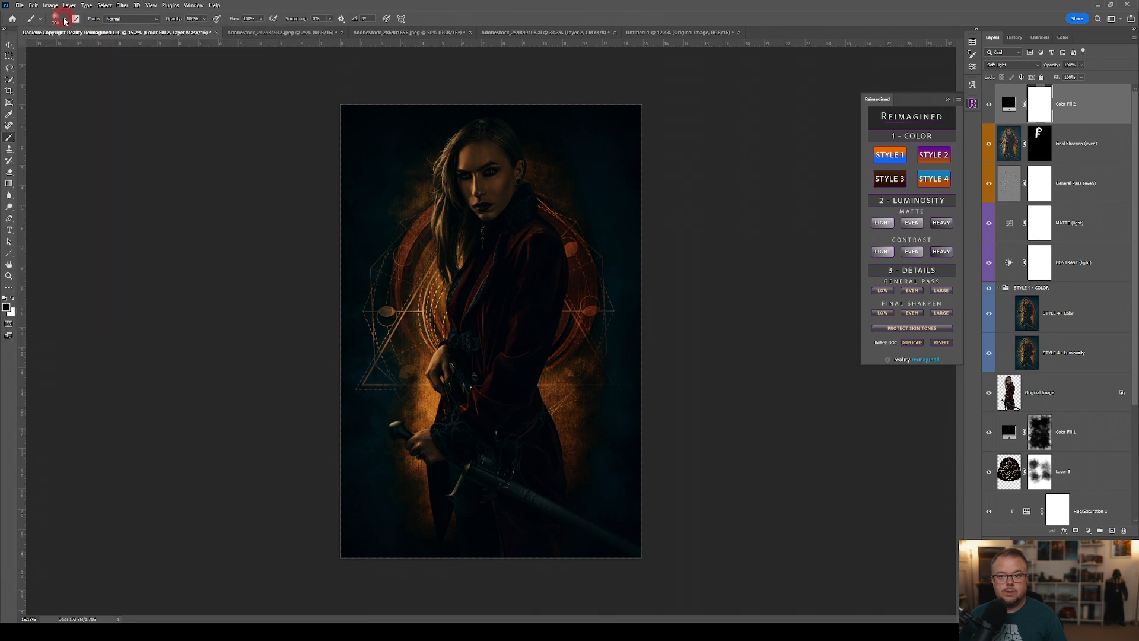
pyautogui.press('g')
pyautogui.click(84, 18)
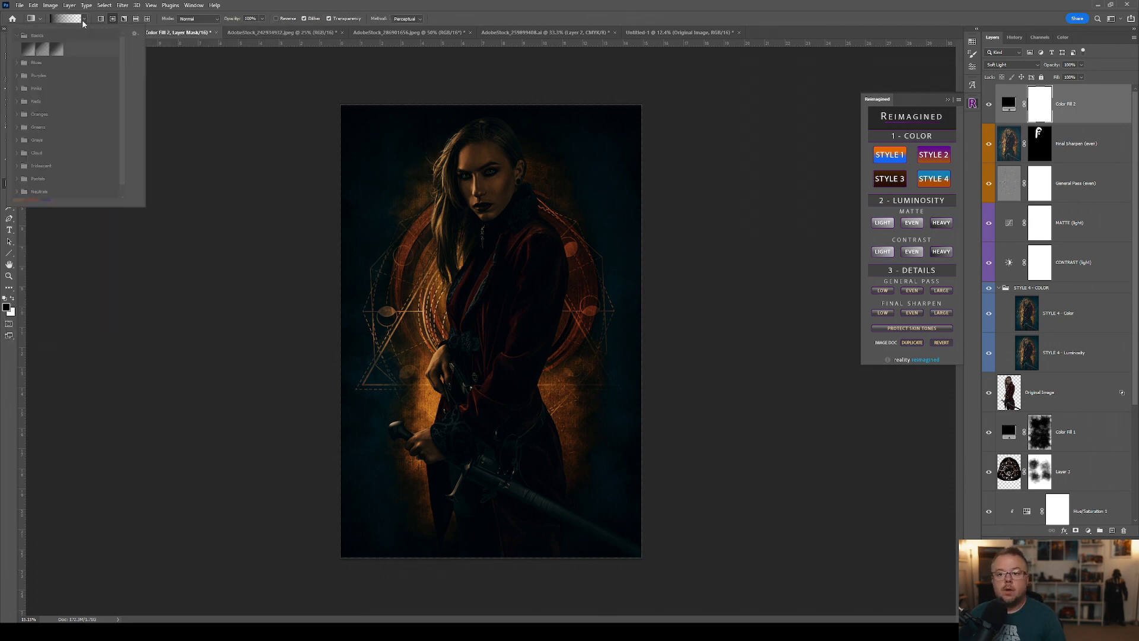
pyautogui.click(44, 53)
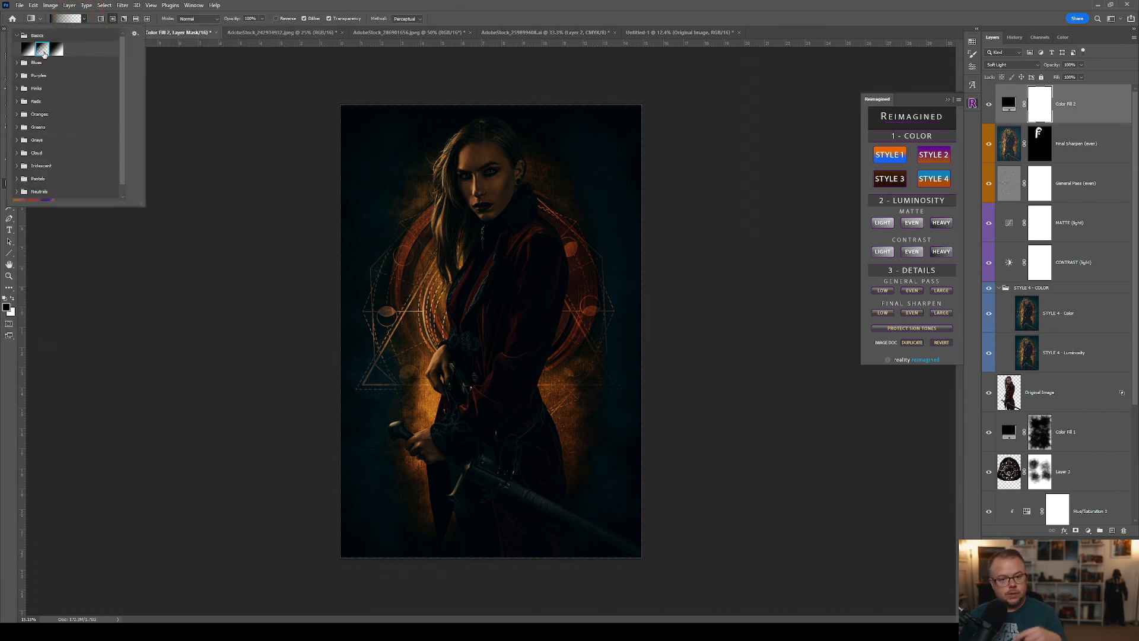
pyautogui.press('Escape')
# Draw overlapping black radial gradients at 30% opacity on the fill's mask around the figure, leaving only the image edges darkened
pyautogui.click(261, 18)
pyautogui.moveTo(263, 30); pyautogui.dragTo(236, 32)
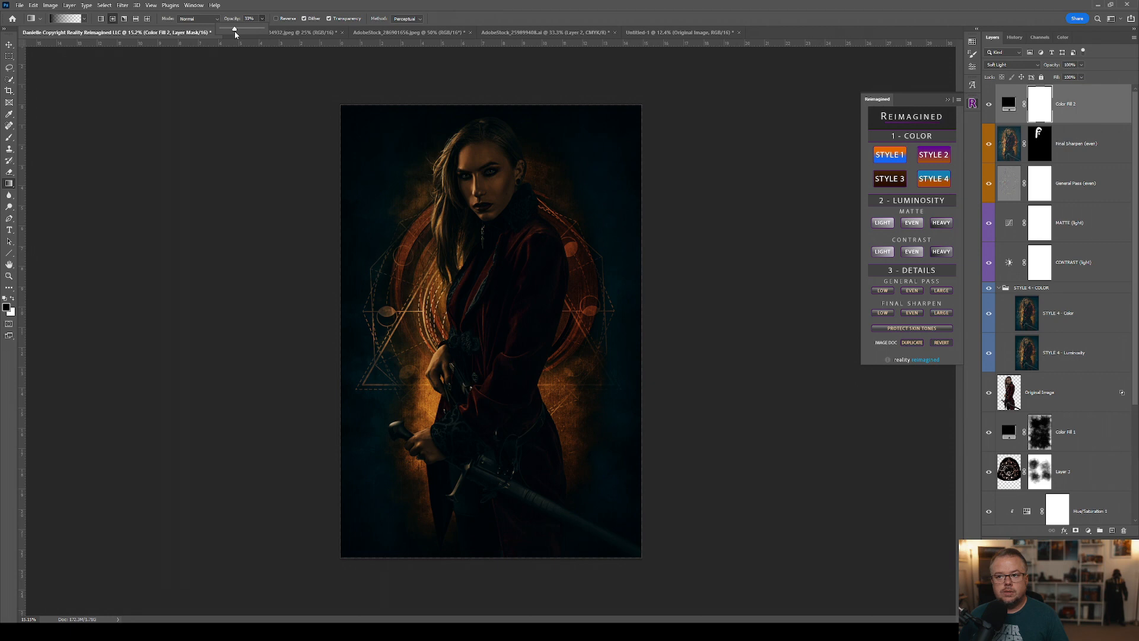
pyautogui.click(499, 6)
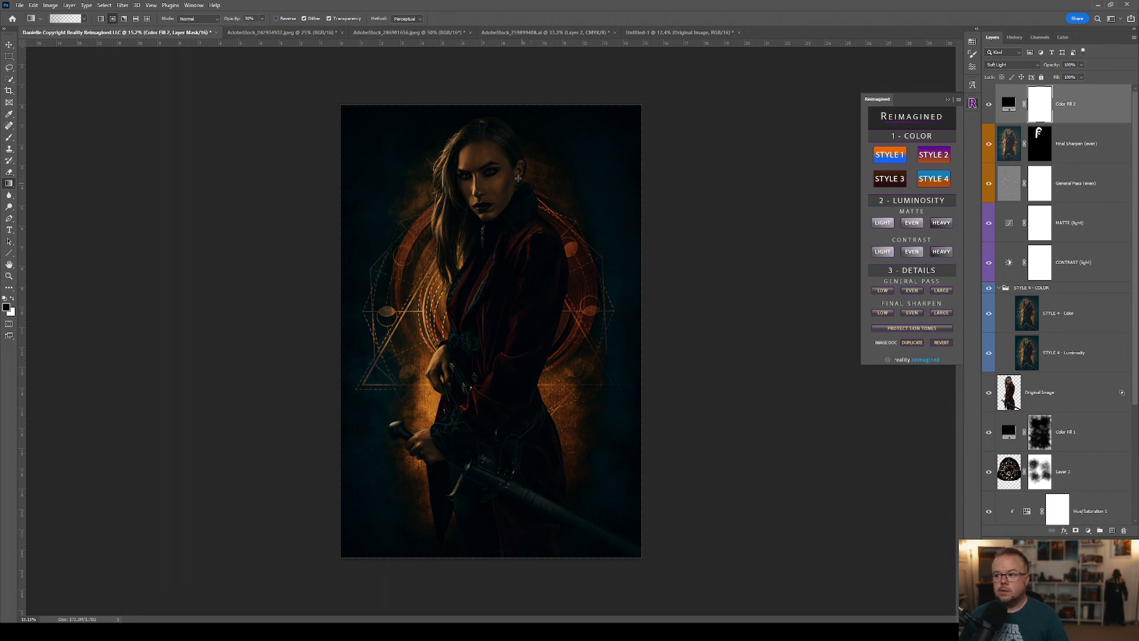
pyautogui.moveTo(560, 230); pyautogui.dragTo(724, 279)
pyautogui.moveTo(498, 214); pyautogui.dragTo(724, 276)
pyautogui.moveTo(493, 266); pyautogui.dragTo(735, 344)
pyautogui.moveTo(551, 397); pyautogui.dragTo(796, 470)
pyautogui.moveTo(526, 324); pyautogui.dragTo(743, 367)
pyautogui.moveTo(471, 210); pyautogui.dragTo(174, 125)
pyautogui.moveTo(508, 228); pyautogui.dragTo(734, 152)
pyautogui.moveTo(512, 295); pyautogui.dragTo(736, 258)
pyautogui.moveTo(541, 432); pyautogui.dragTo(806, 515)
pyautogui.moveTo(476, 409); pyautogui.dragTo(230, 439)
pyautogui.moveTo(483, 239); pyautogui.dragTo(789, 196)
pyautogui.moveTo(486, 158); pyautogui.dragTo(786, 131)
pyautogui.moveTo(492, 214); pyautogui.dragTo(745, 265)
pyautogui.moveTo(515, 296); pyautogui.dragTo(747, 405)
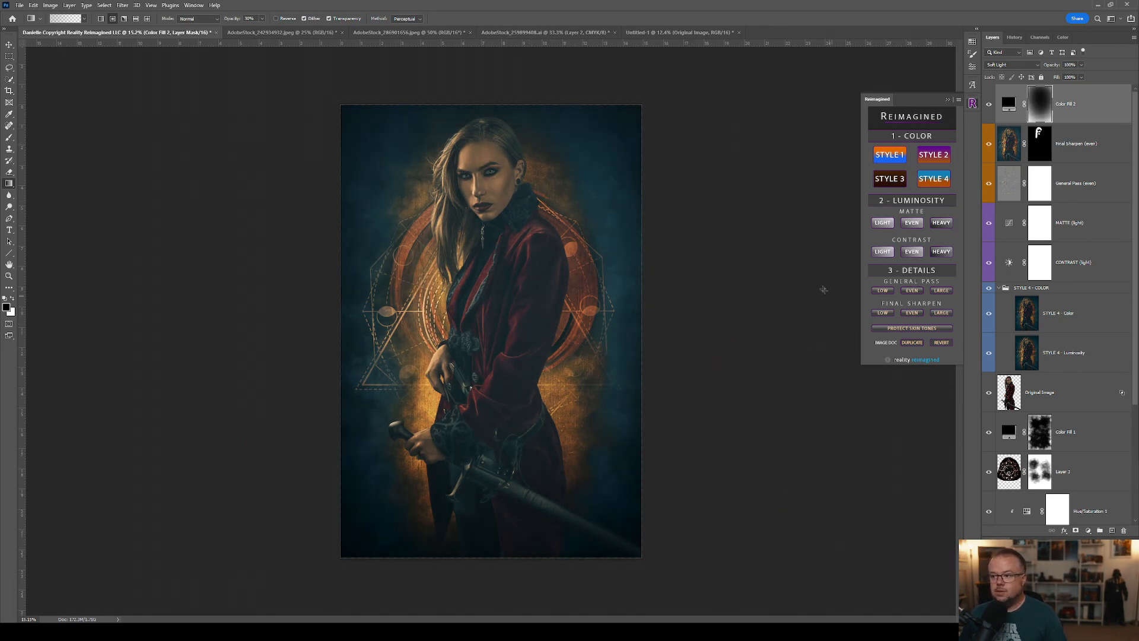